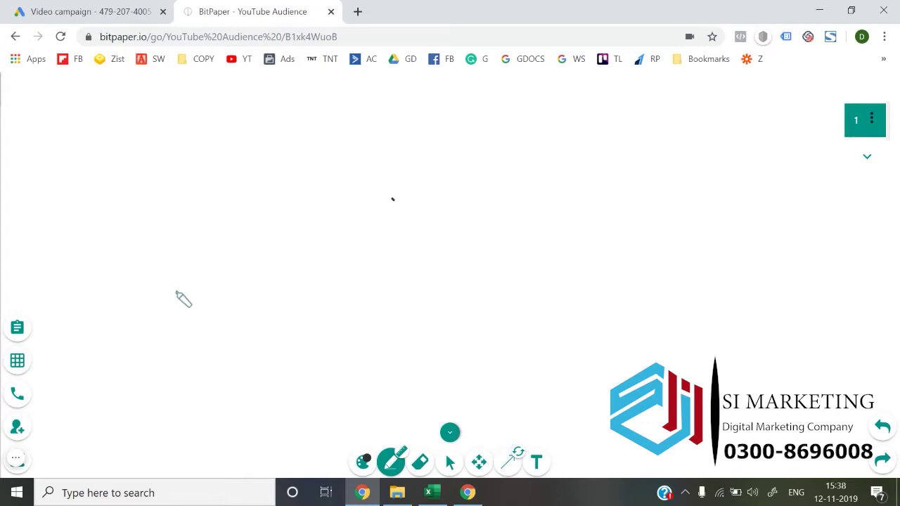
# Scroll through the video campaign's People and Content targeting, then go back to the BitPaper whiteboard.
pyautogui.click(88, 10)
pyautogui.scroll(1, 2, 349)
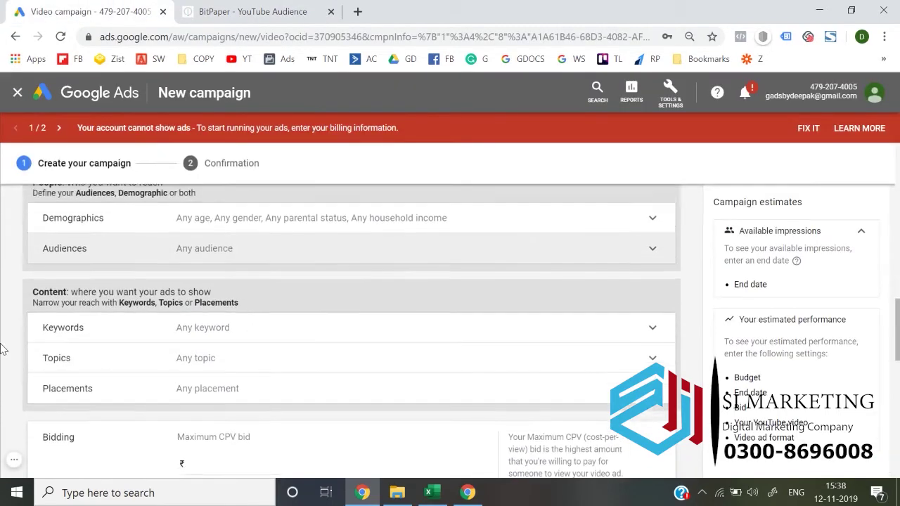
pyautogui.scroll(-1, 2, 350)
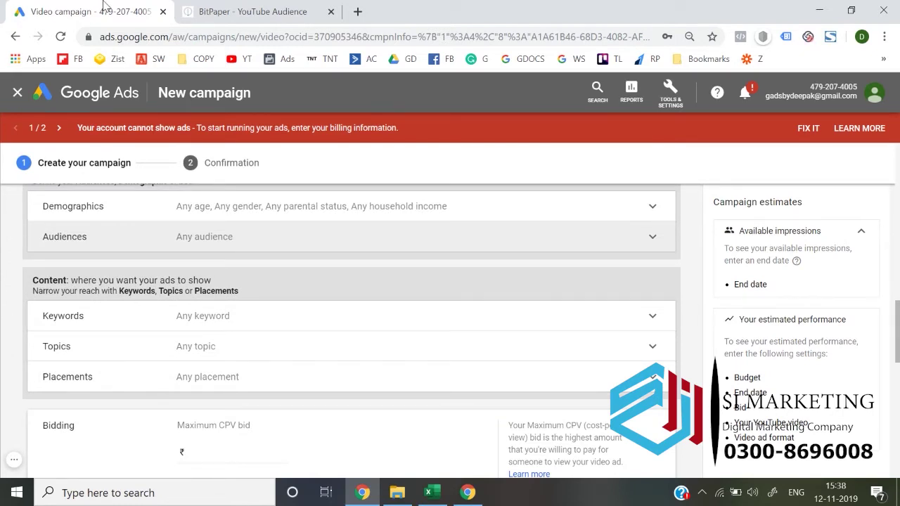
pyautogui.click(253, 12)
# Handwrite 'YouTube Ads', a downward arrow and 'Display Ads' on the whiteboard, then return to Google Ads.
pyautogui.moveTo(335, 107)
pyautogui.mouseDown()
pyautogui.moveTo(358, 126)
pyautogui.moveTo(436, 110)
pyautogui.moveTo(454, 121)
pyautogui.moveTo(504, 113)
pyautogui.moveTo(542, 123)
pyautogui.mouseUp()
pyautogui.moveTo(461, 131)
pyautogui.mouseDown()
pyautogui.moveTo(465, 206)
pyautogui.moveTo(476, 166)
pyautogui.moveTo(475, 208)
pyautogui.moveTo(460, 205)
pyautogui.moveTo(504, 199)
pyautogui.mouseUp()
pyautogui.moveTo(410, 259)
pyautogui.mouseDown()
pyautogui.moveTo(402, 249)
pyautogui.moveTo(424, 275)
pyautogui.moveTo(442, 275)
pyautogui.moveTo(514, 251)
pyautogui.moveTo(616, 268)
pyautogui.moveTo(639, 245)
pyautogui.moveTo(659, 257)
pyautogui.mouseUp()
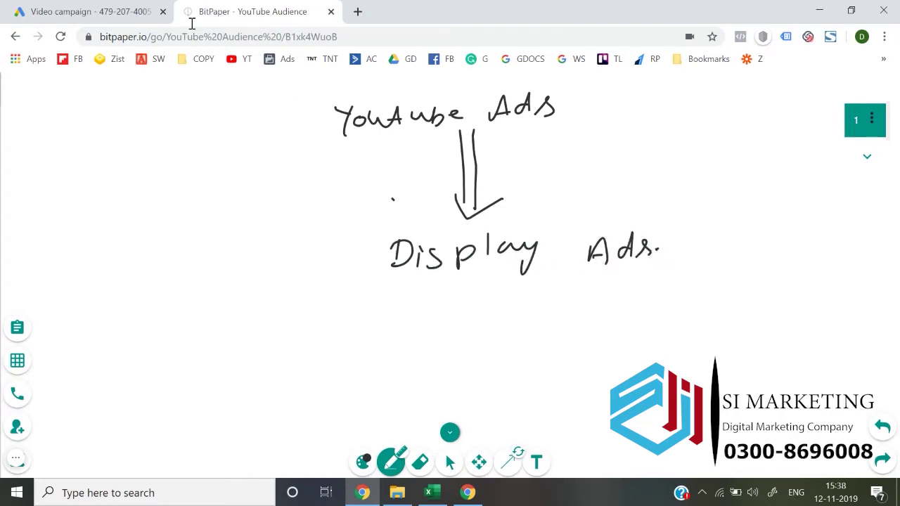
pyautogui.click(116, 8)
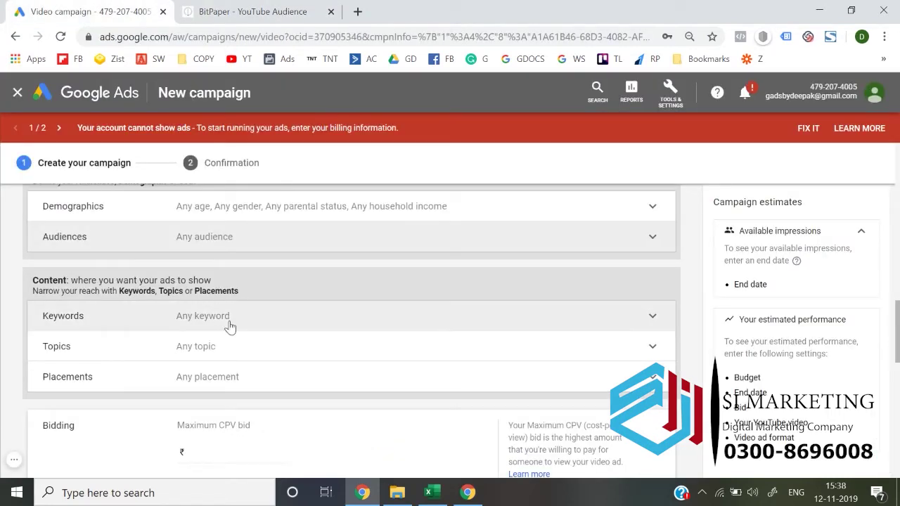
# Expand the Demographics section to inspect its gender, age and income options.
pyautogui.scroll(1, 227, 204)
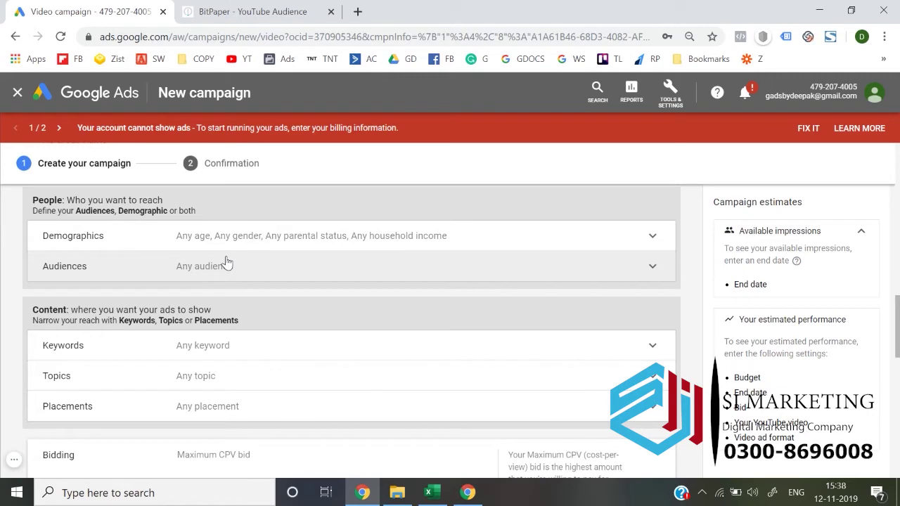
pyautogui.click(231, 234)
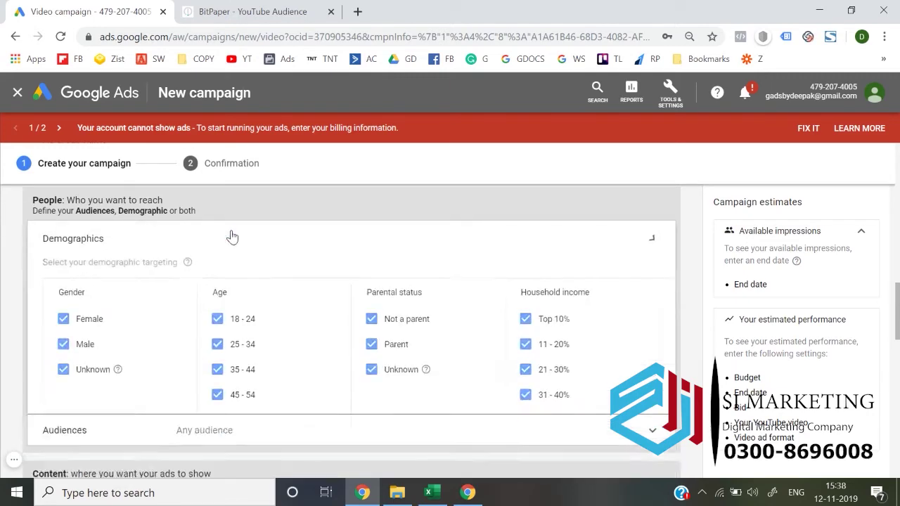
pyautogui.click(232, 236)
pyautogui.click(231, 236)
pyautogui.click(231, 237)
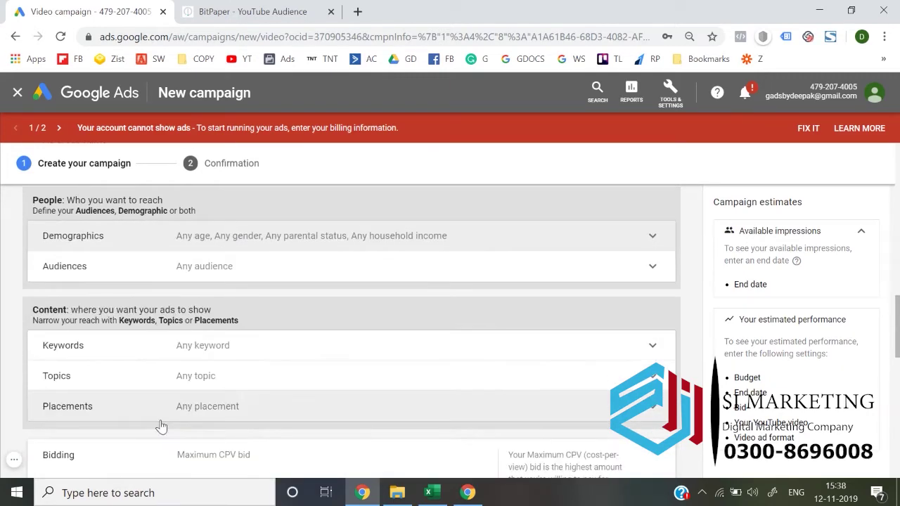
pyautogui.click(276, 237)
# Collapse Demographics and expand Audiences, showing the two recent website-visitor audiences.
pyautogui.scroll(-3, 172, 397)
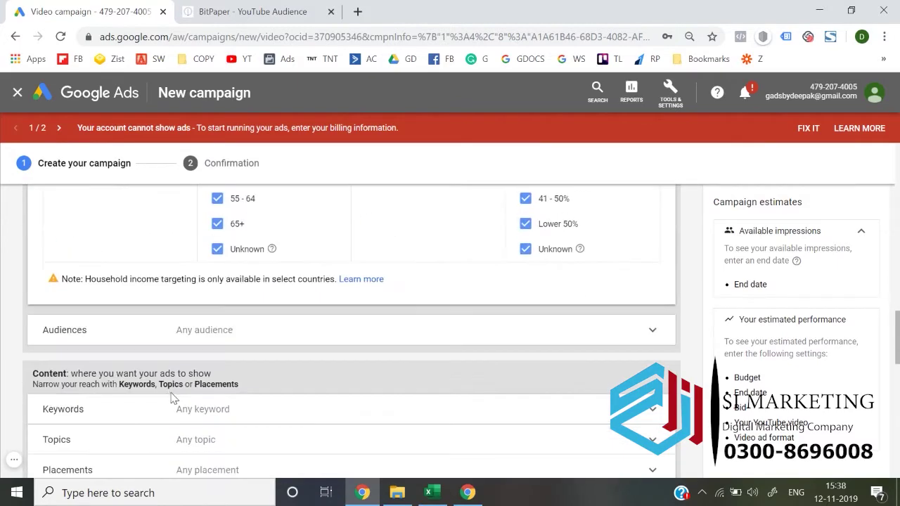
pyautogui.scroll(2, 174, 398)
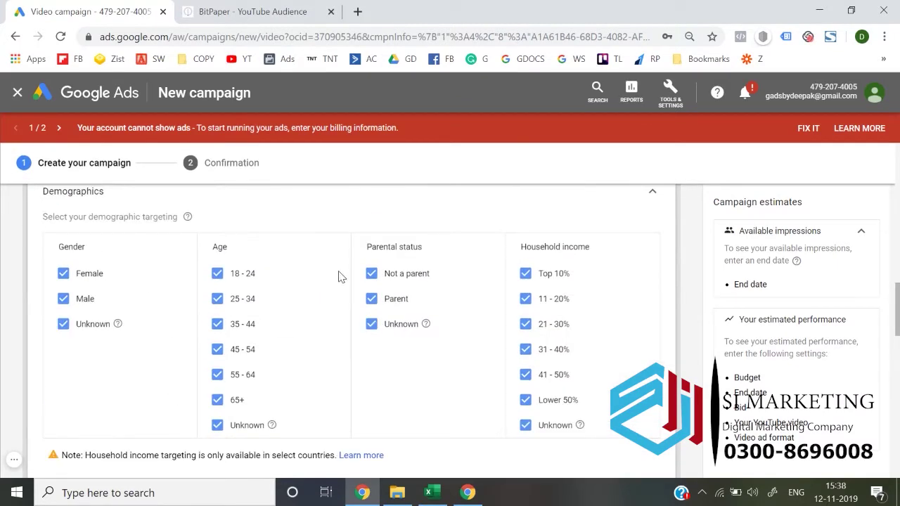
pyautogui.click(652, 193)
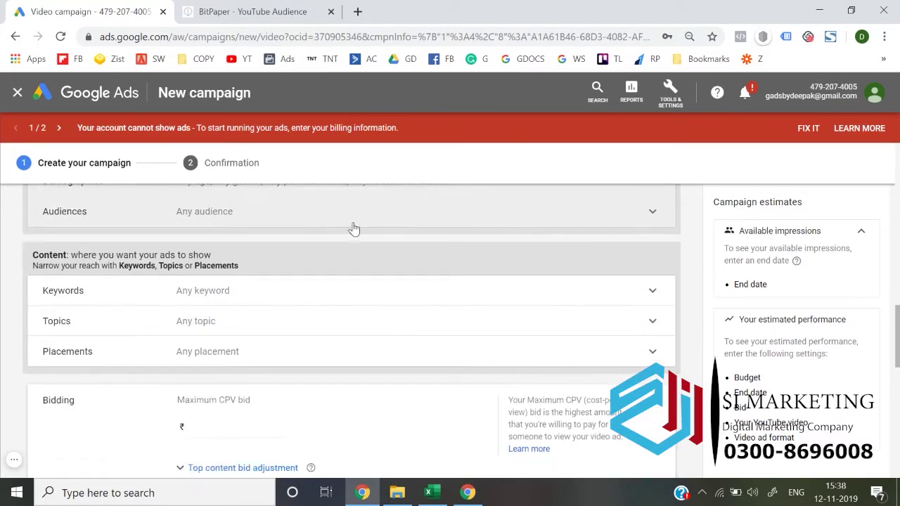
pyautogui.click(281, 214)
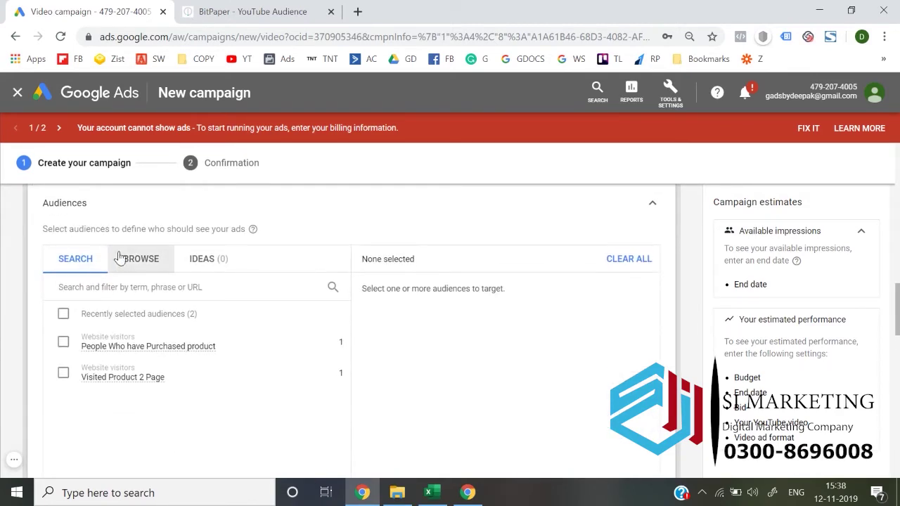
# Browse audiences by category and open Detailed demographics, checking the Parental Status and Parents options.
pyautogui.click(155, 266)
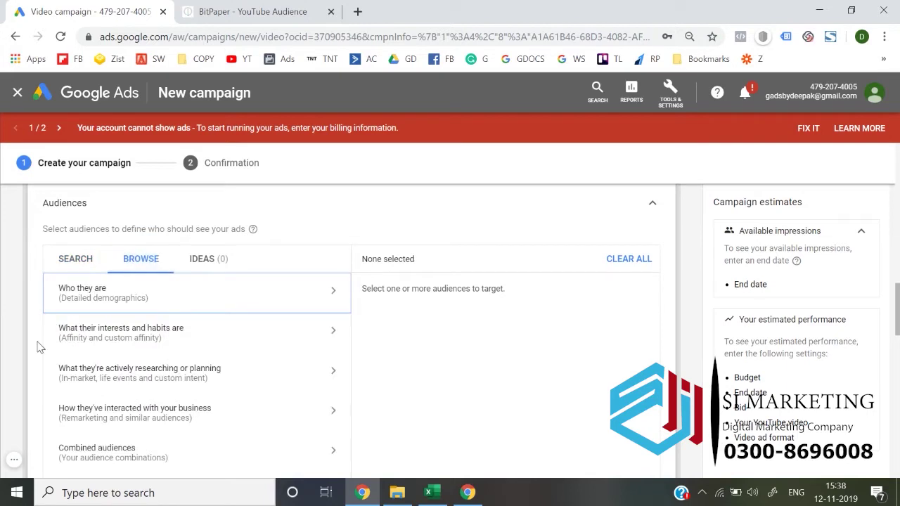
pyautogui.scroll(-1, 36, 345)
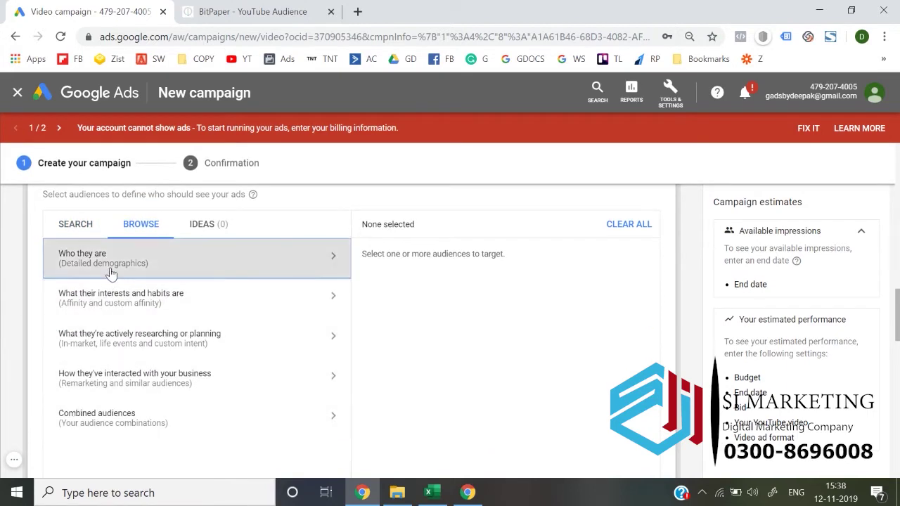
pyautogui.click(146, 261)
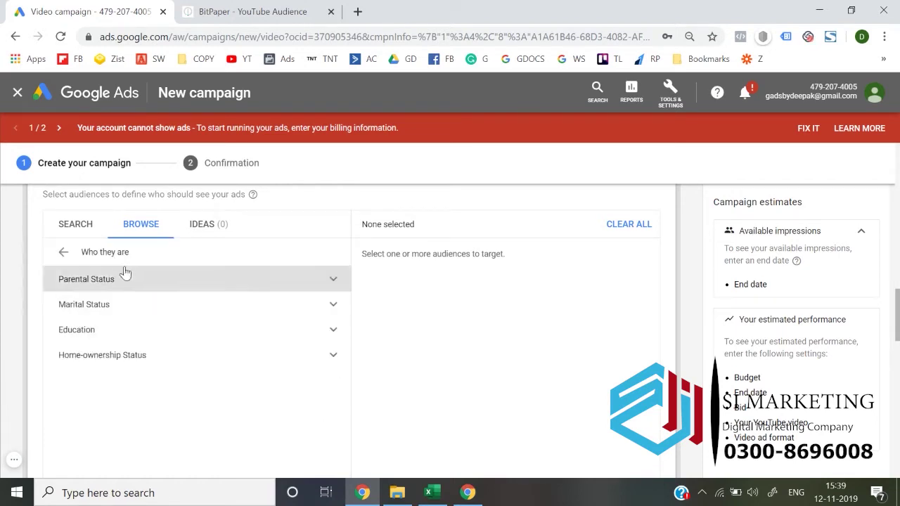
pyautogui.click(332, 281)
pyautogui.click(334, 309)
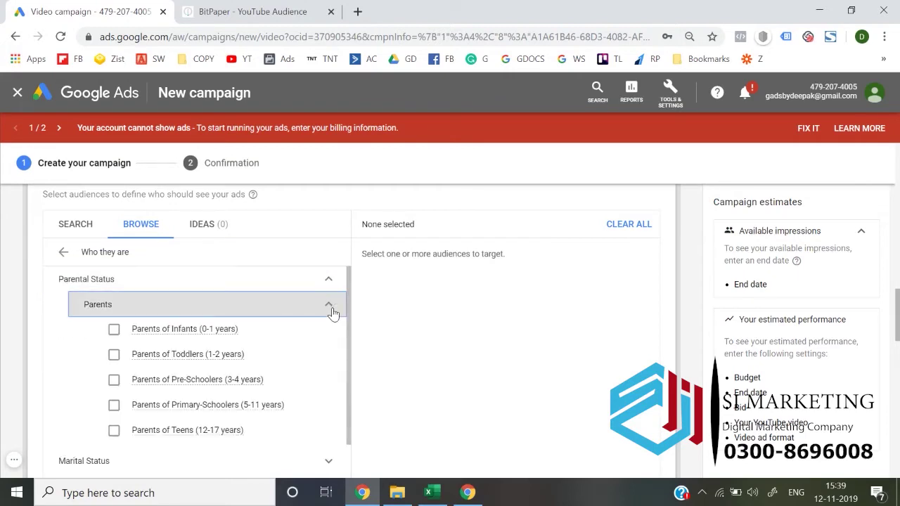
pyautogui.click(332, 313)
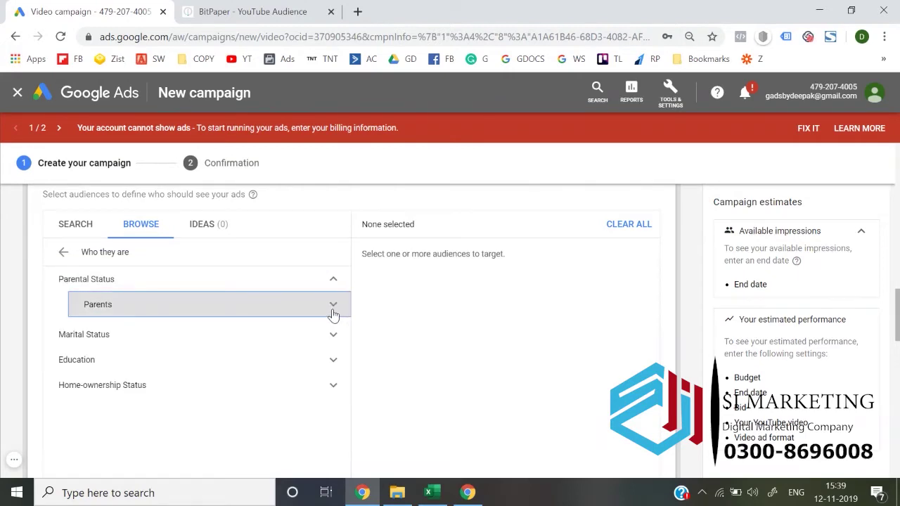
# Look through Marital Status, Education and Home-ownership Status, then open the interests and habits category.
pyautogui.click(335, 336)
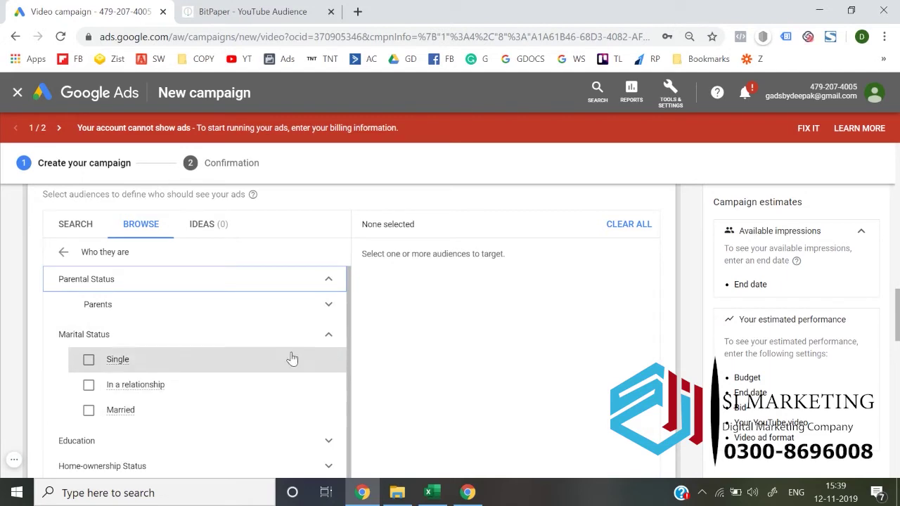
pyautogui.click(332, 336)
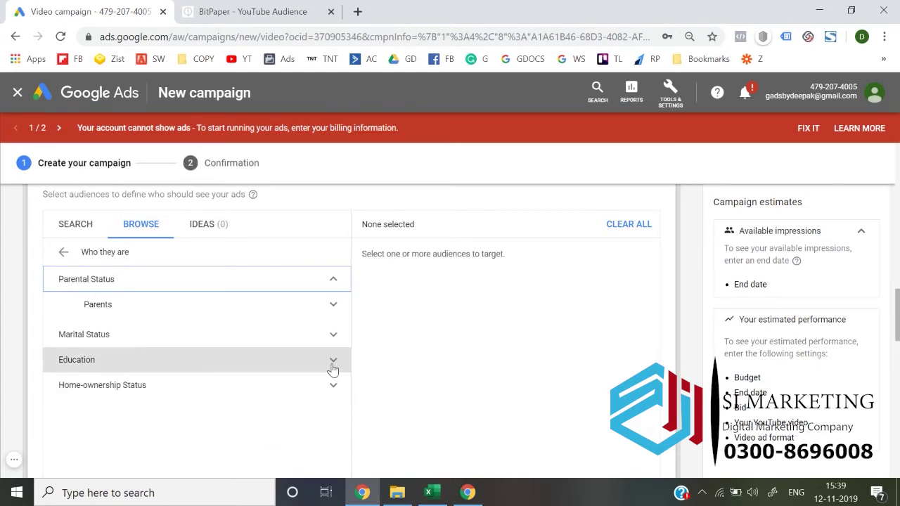
pyautogui.click(332, 368)
pyautogui.scroll(-1, 333, 367)
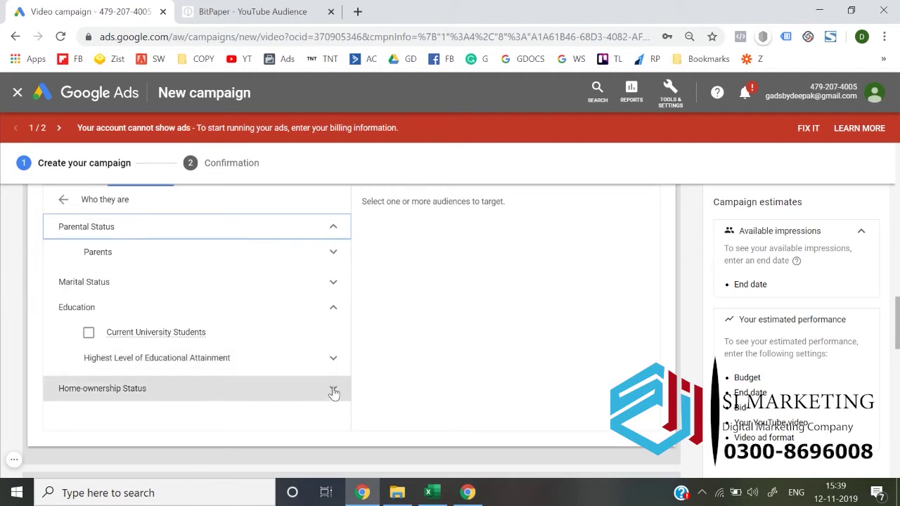
pyautogui.click(332, 391)
pyautogui.scroll(-1, 333, 392)
pyautogui.scroll(3, 331, 392)
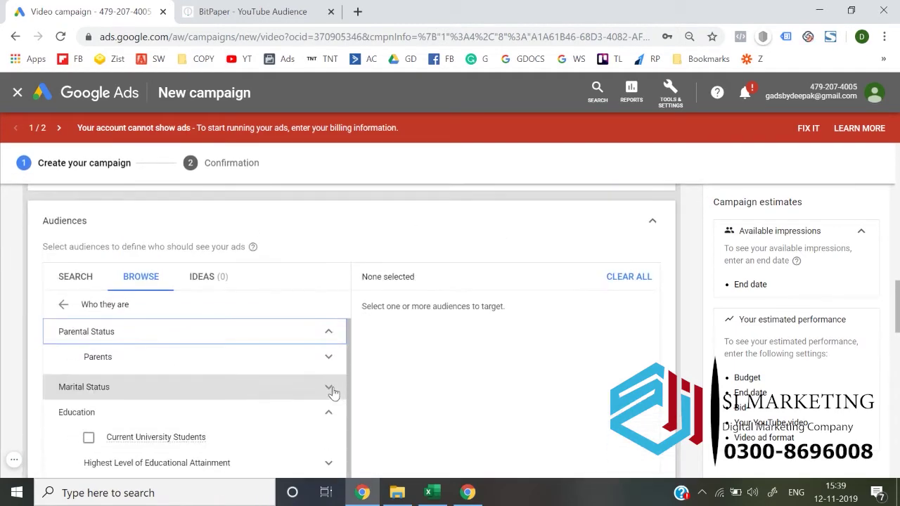
pyautogui.click(63, 307)
pyautogui.click(128, 353)
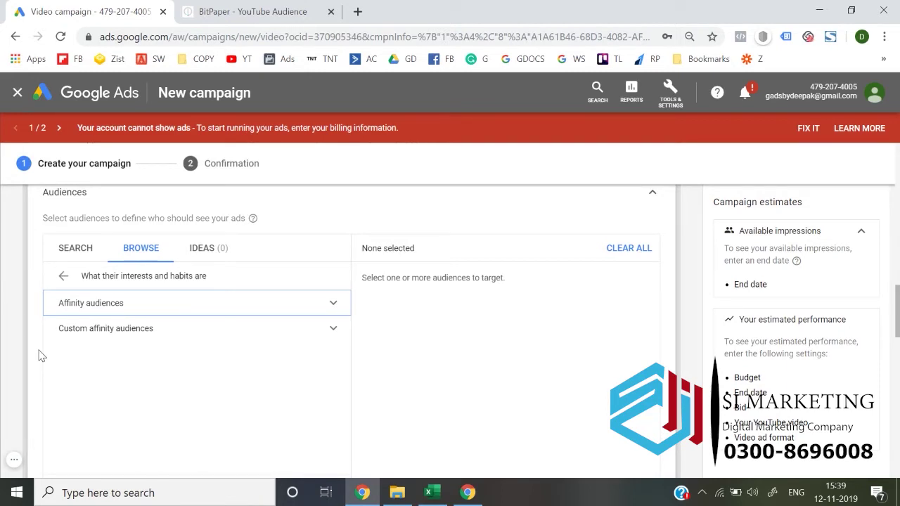
# Expand Custom affinity audiences to see Bodybuilding, then go back to the five audience categories.
pyautogui.click(147, 332)
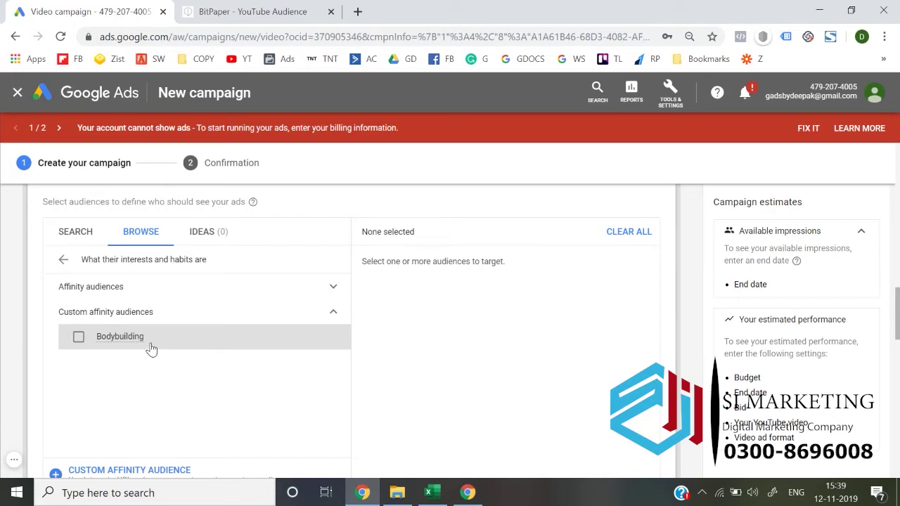
pyautogui.click(63, 260)
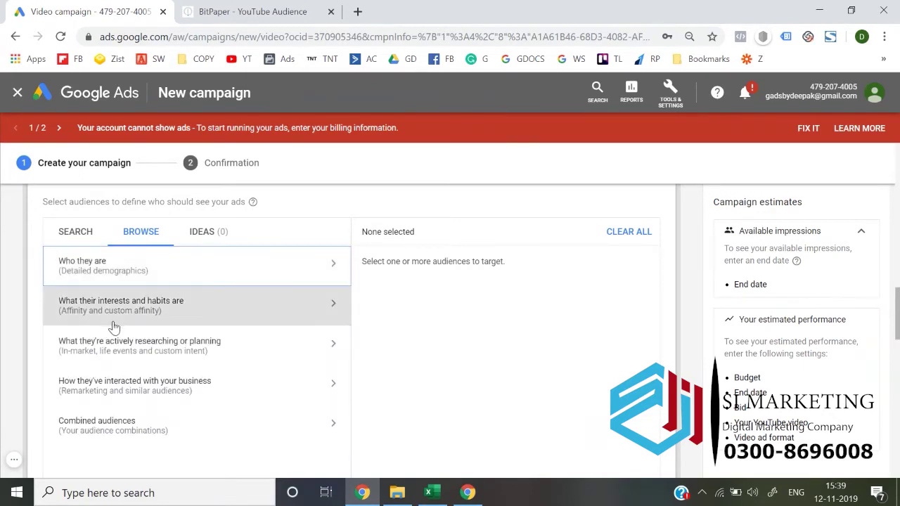
# Open the actively researching or planning category and toggle the Custom intent audiences description.
pyautogui.click(138, 352)
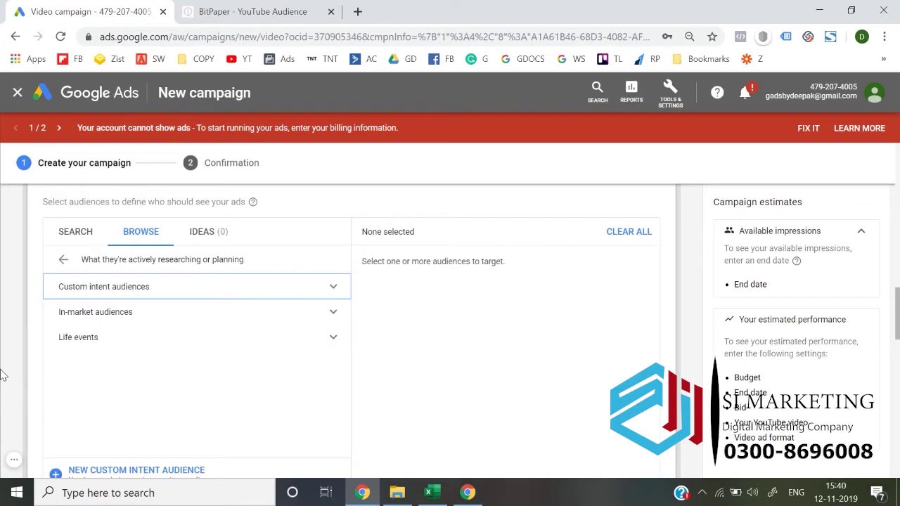
pyautogui.scroll(-1, 72, 320)
pyautogui.click(206, 228)
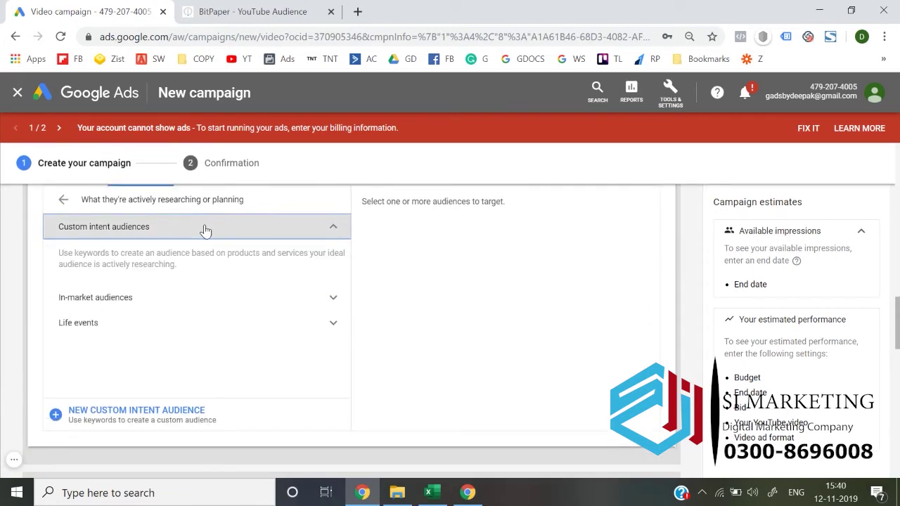
pyautogui.click(263, 226)
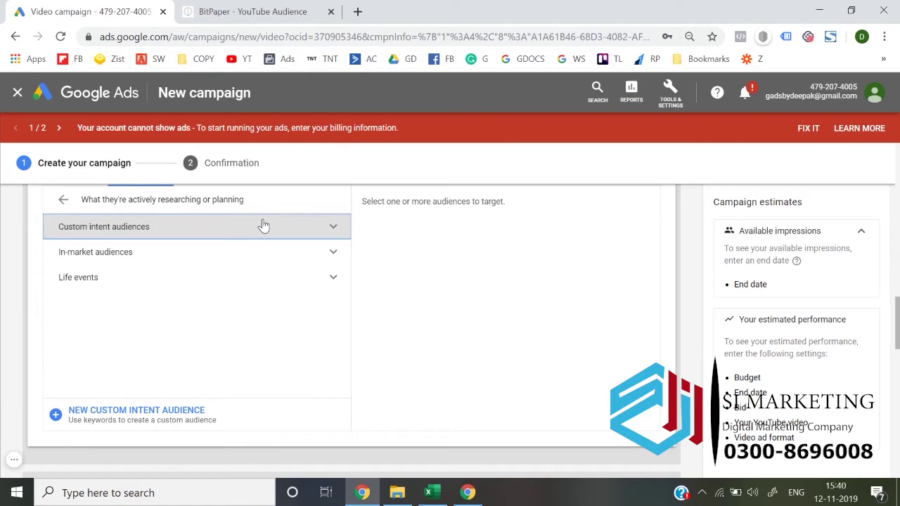
pyautogui.click(263, 226)
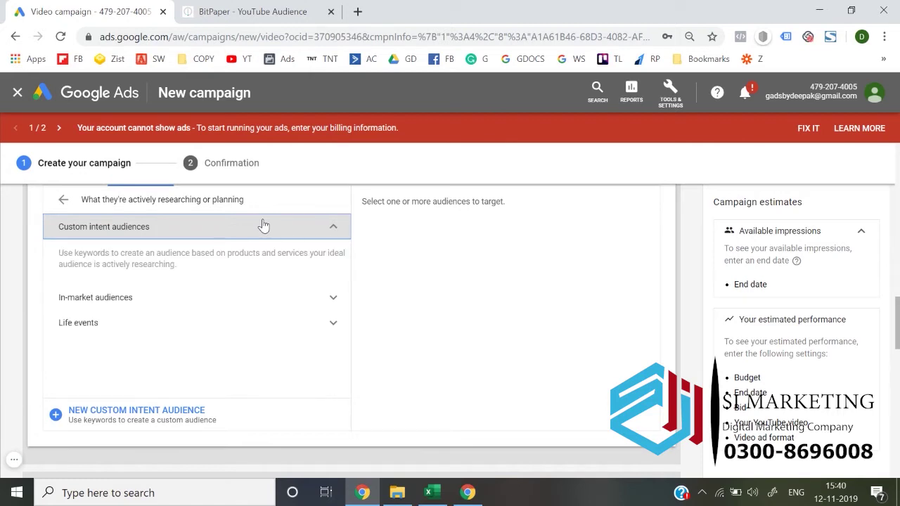
pyautogui.click(264, 226)
# Explore the In-market Clothing & Accessories and Eyewear subcategories, then open the business-interaction category.
pyautogui.click(267, 255)
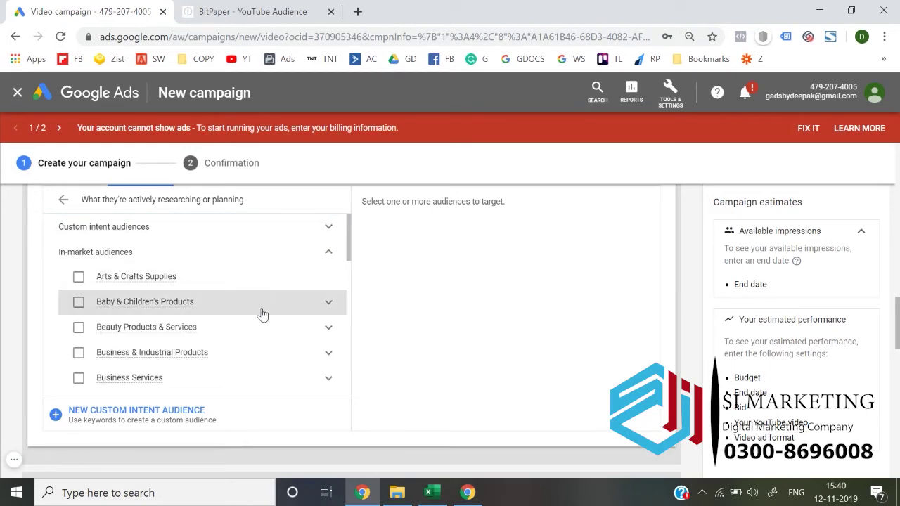
pyautogui.scroll(-3, 262, 315)
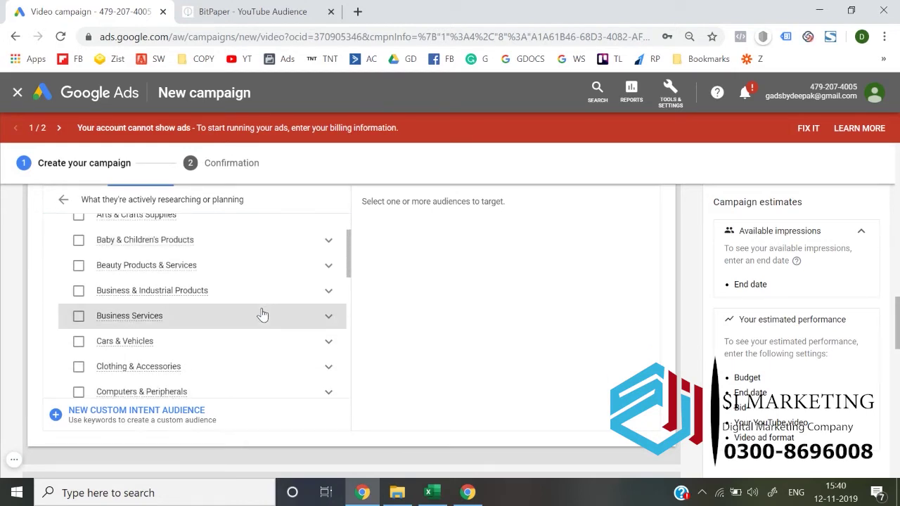
pyautogui.click(328, 283)
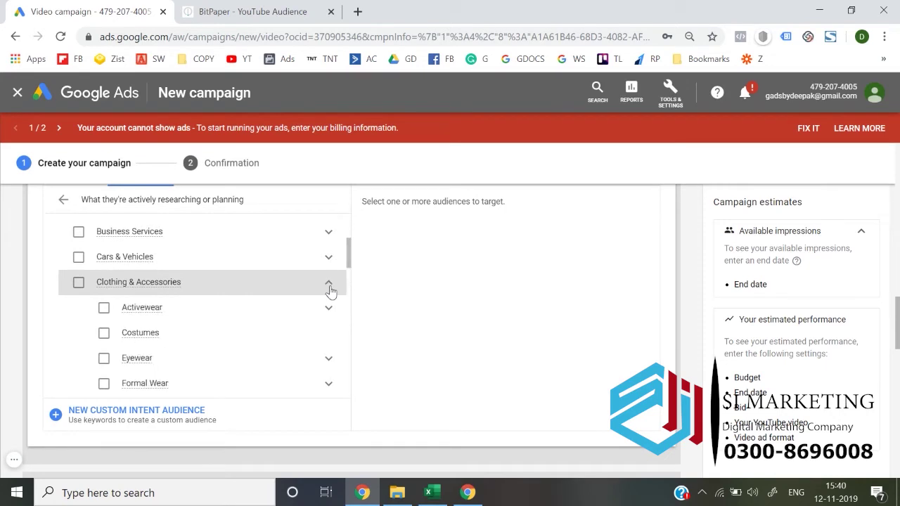
pyautogui.scroll(-3, 331, 292)
pyautogui.scroll(3, 330, 292)
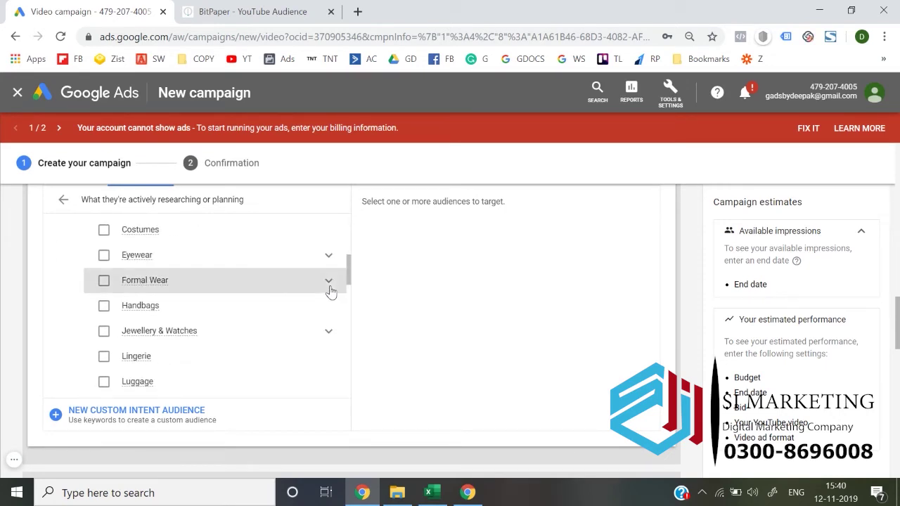
pyautogui.scroll(1, 330, 294)
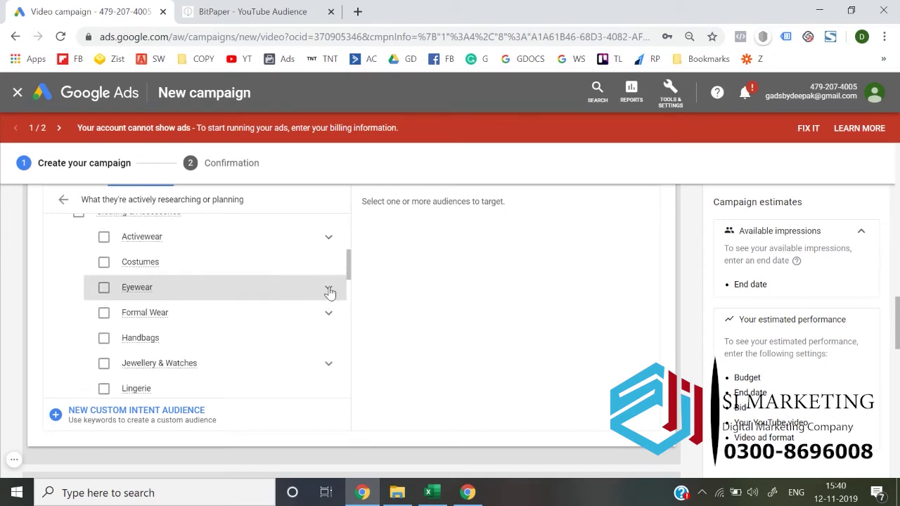
pyautogui.click(329, 289)
pyautogui.scroll(3, 330, 294)
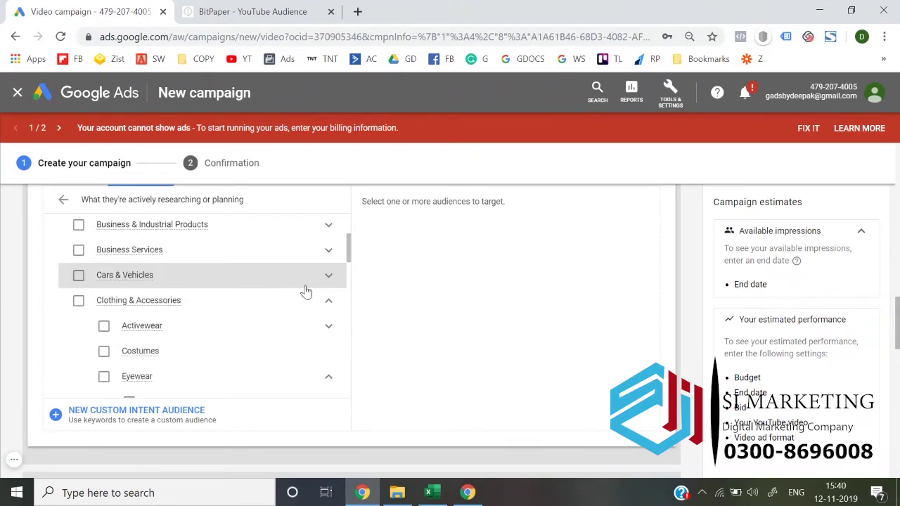
pyautogui.scroll(4, 304, 291)
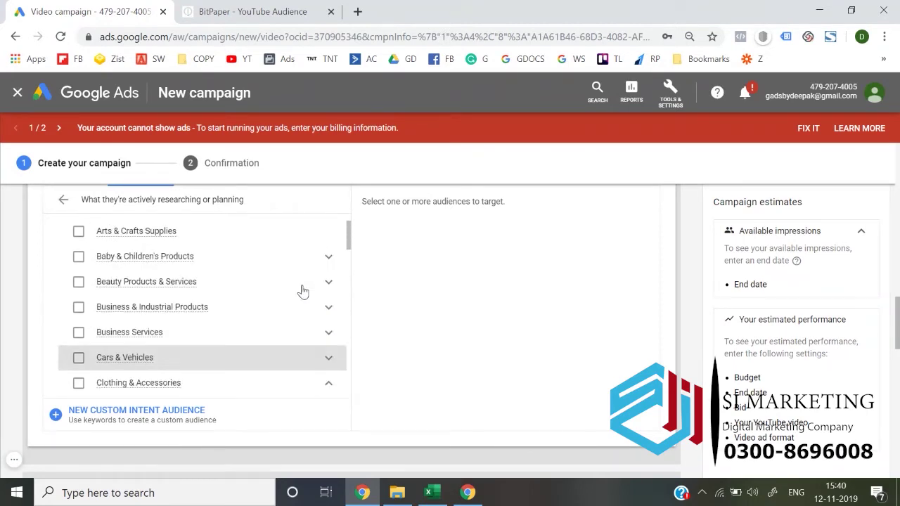
pyautogui.click(63, 200)
pyautogui.click(157, 328)
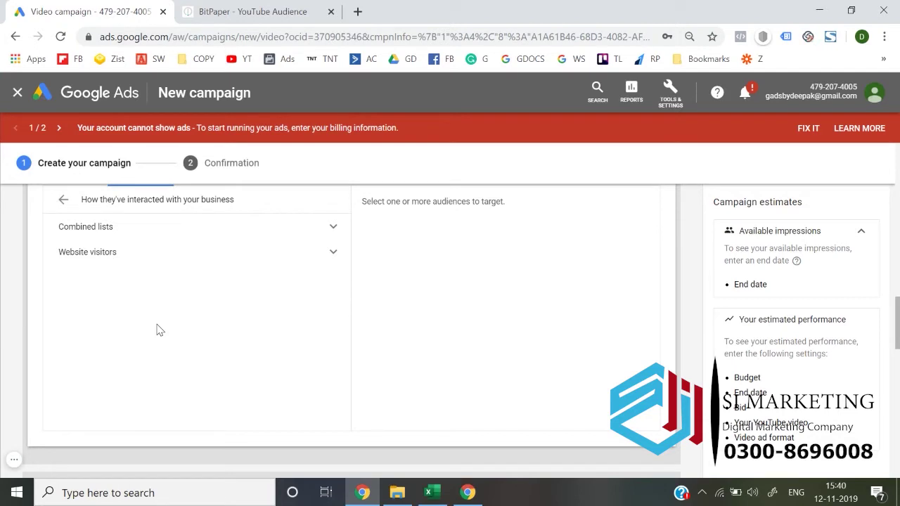
# Expand Website visitors to view its audience lists, then go back to the categories.
pyautogui.click(334, 261)
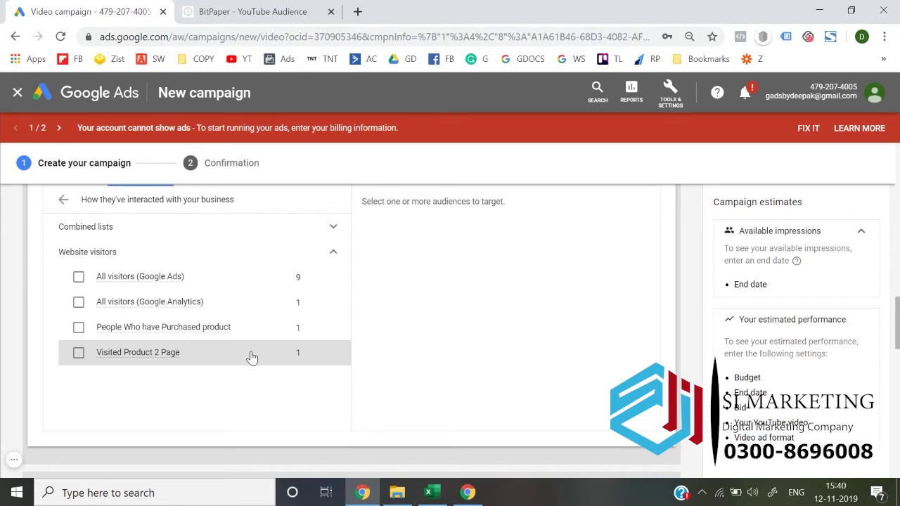
pyautogui.scroll(1, 252, 358)
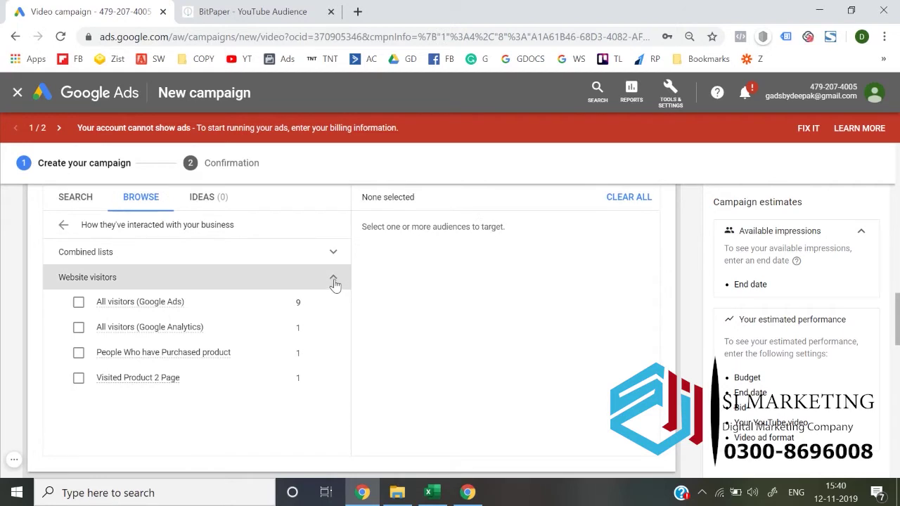
pyautogui.click(63, 225)
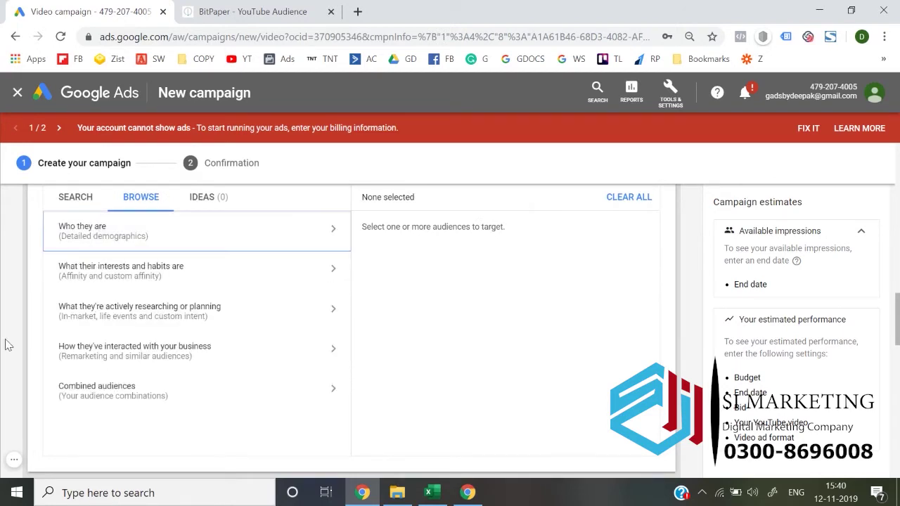
# Open Combined audiences, find none created yet, and return to the top-level categories.
pyautogui.scroll(-1, 9, 345)
pyautogui.click(102, 347)
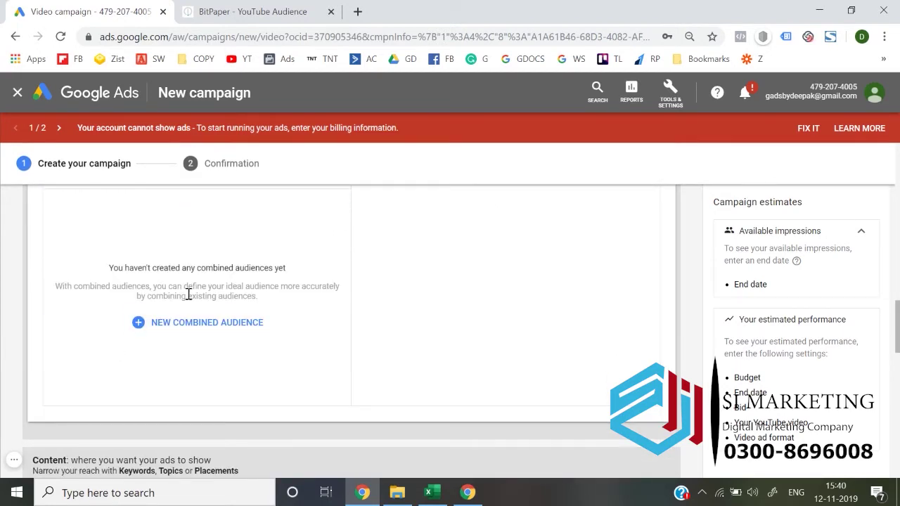
pyautogui.scroll(1, 188, 297)
pyautogui.scroll(1, 189, 299)
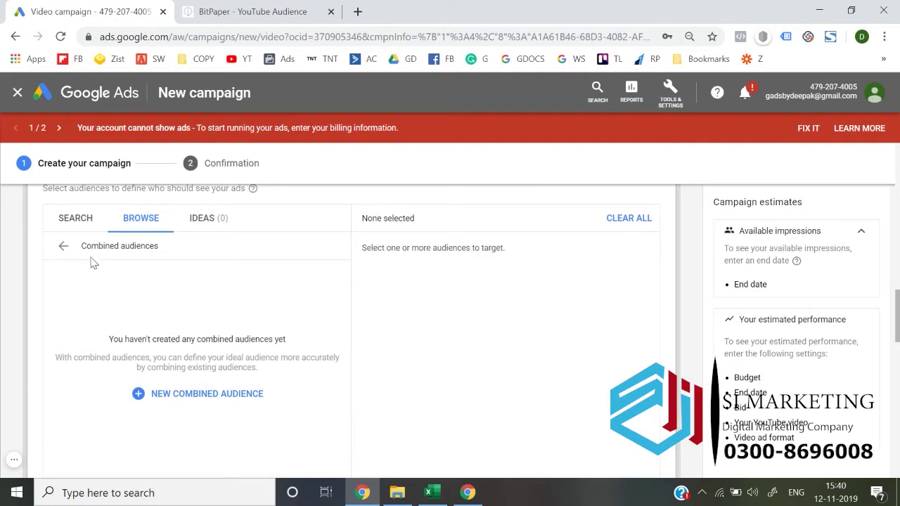
pyautogui.click(63, 246)
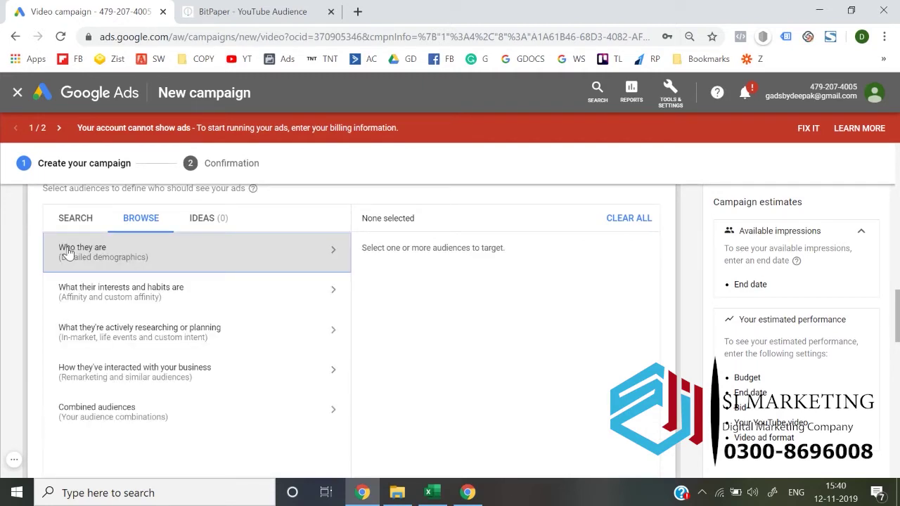
pyautogui.scroll(2, 22, 278)
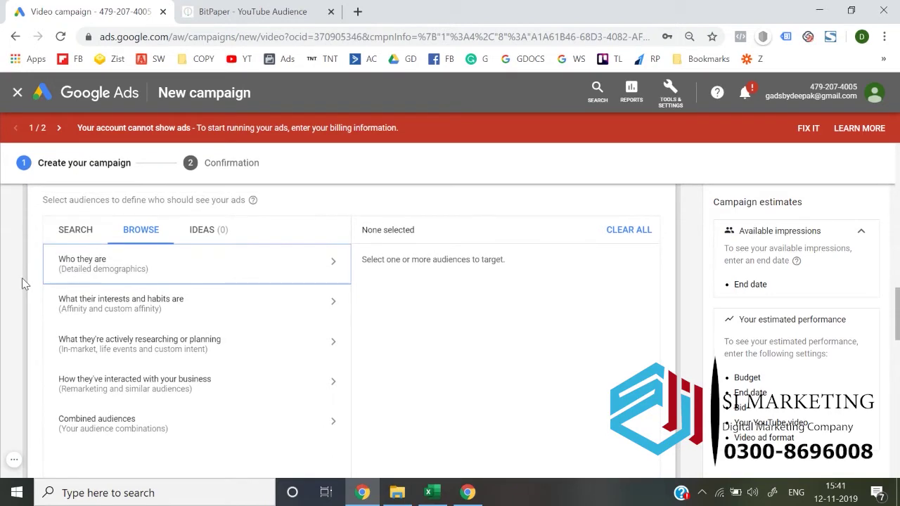
pyautogui.scroll(-2, 21, 278)
pyautogui.scroll(3, 22, 278)
pyautogui.scroll(-2, 22, 278)
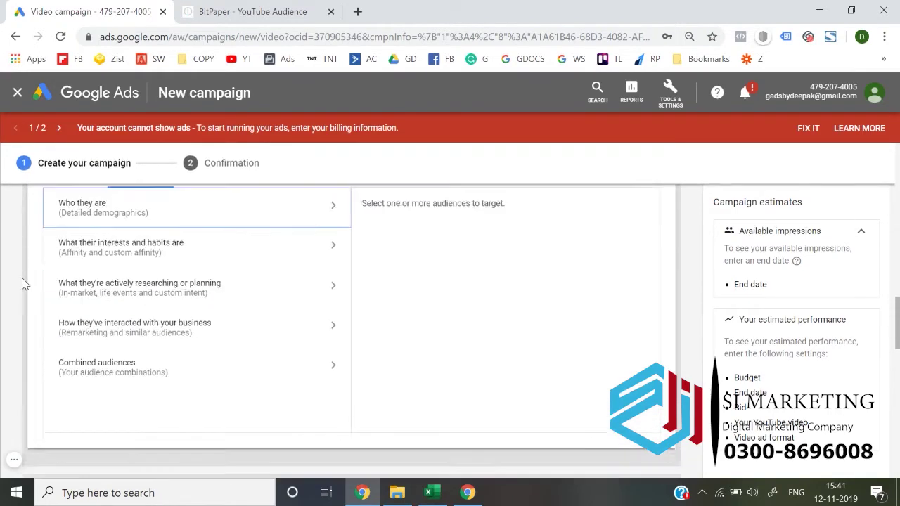
pyautogui.scroll(-5, 22, 278)
pyautogui.click(120, 292)
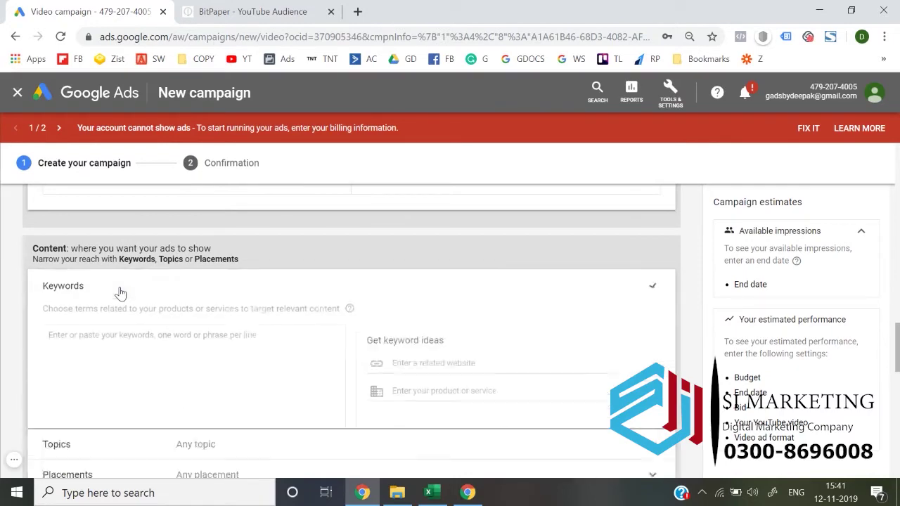
pyautogui.scroll(-3, 1, 321)
pyautogui.scroll(1, 172, 239)
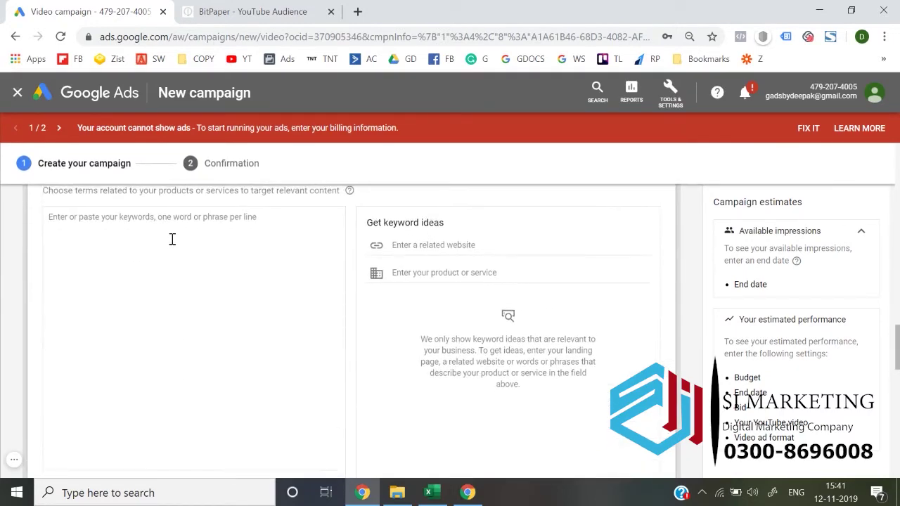
pyautogui.click(169, 235)
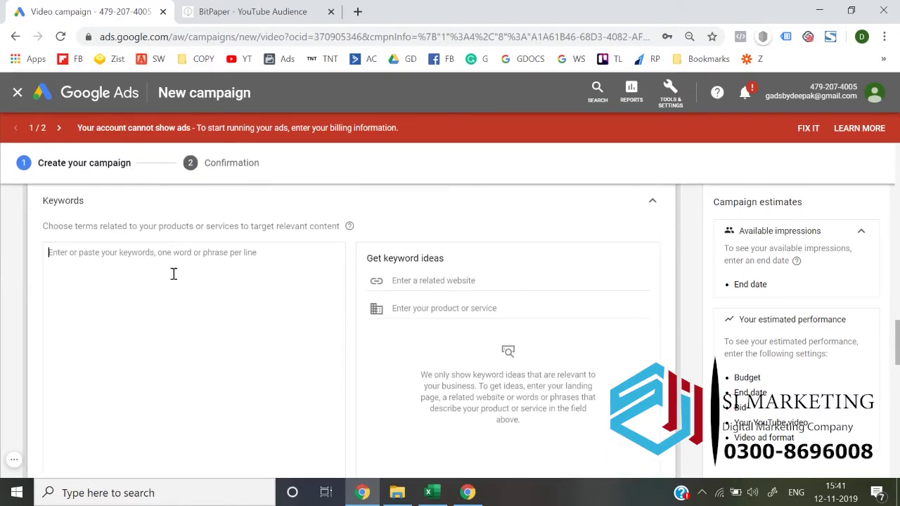
pyautogui.write('digital')
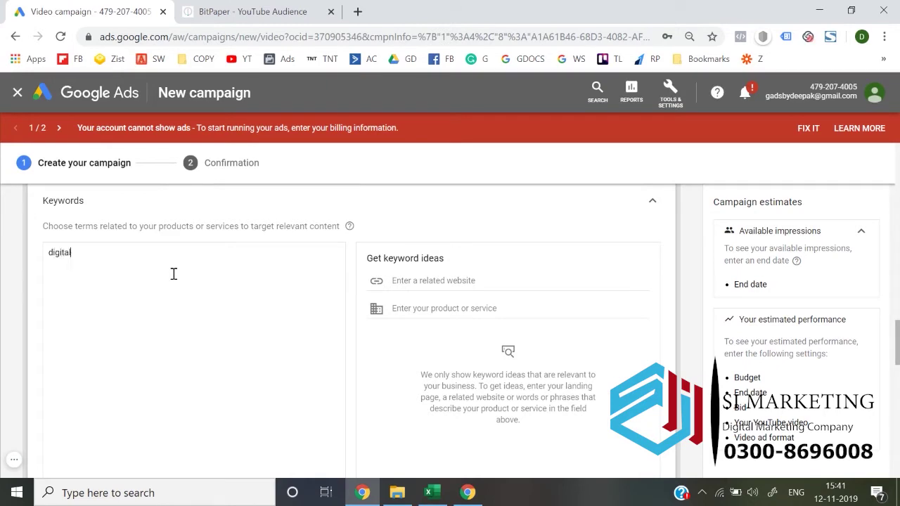
pyautogui.write(' marketing')
pyautogui.press('Return')
pyautogui.hotkey('ctrl', 'a')
pyautogui.press('BackSpace')
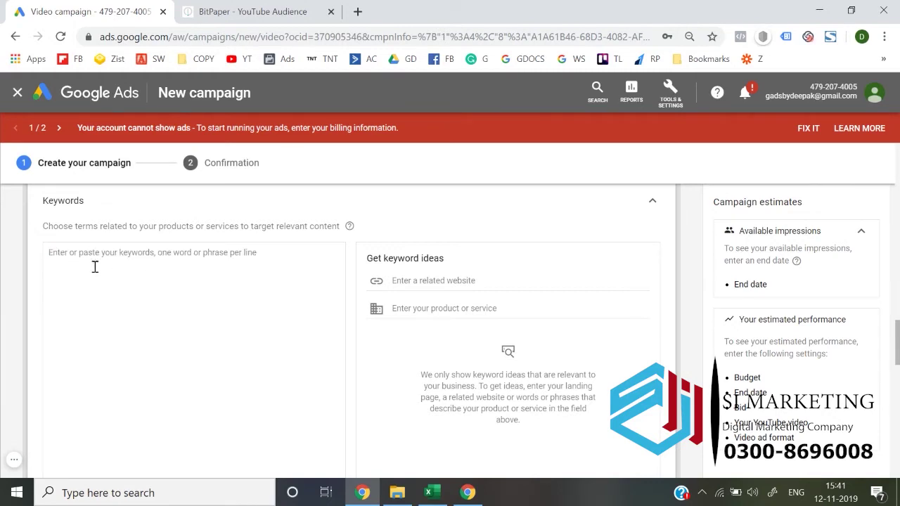
pyautogui.scroll(1, 40, 291)
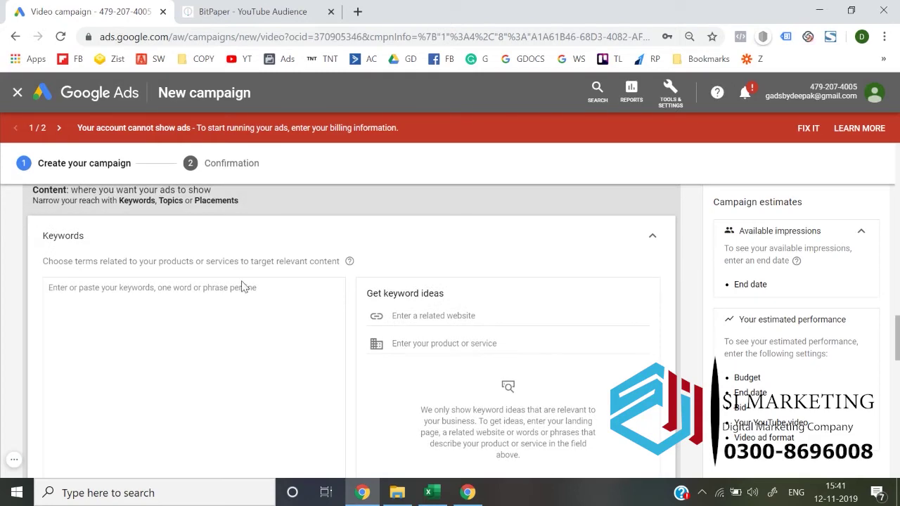
pyautogui.click(654, 236)
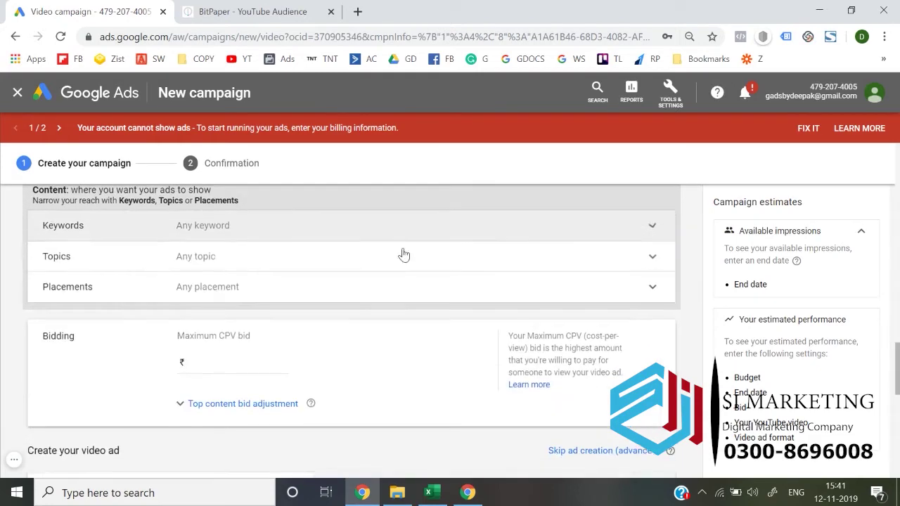
pyautogui.click(244, 261)
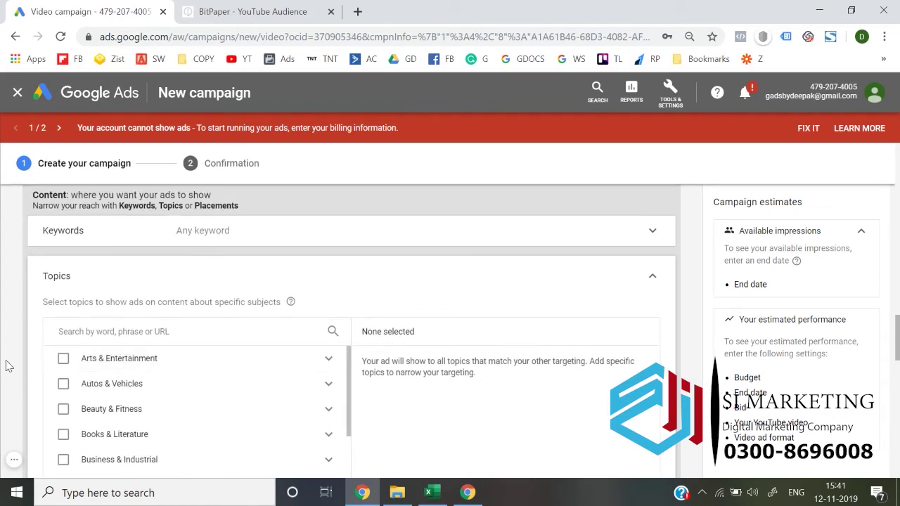
pyautogui.scroll(-1, 9, 364)
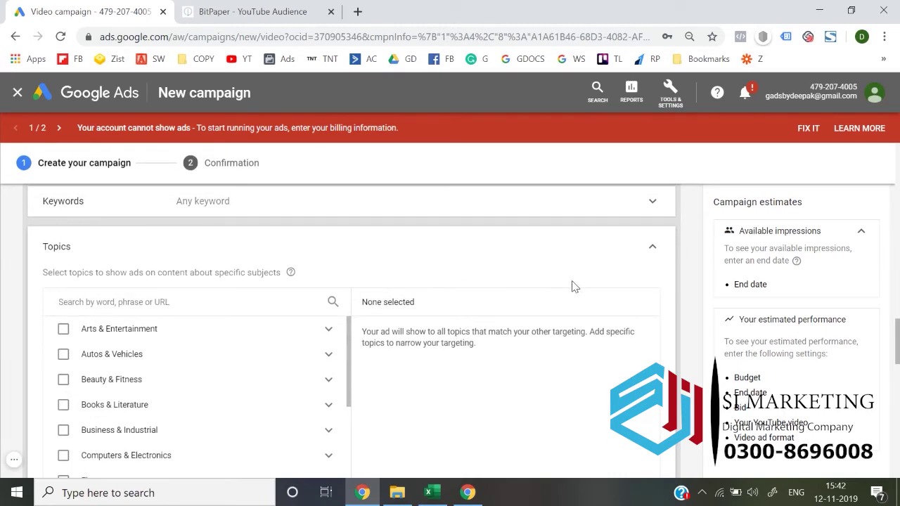
pyautogui.click(651, 252)
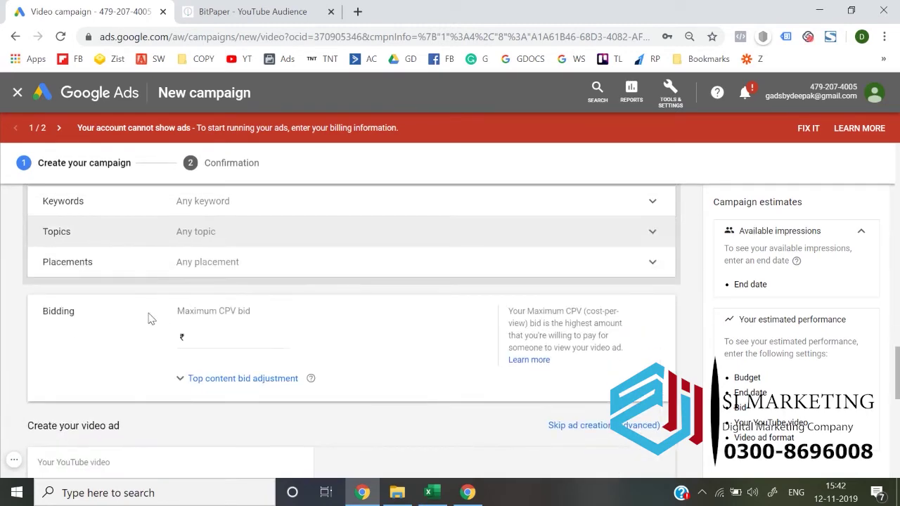
pyautogui.click(156, 275)
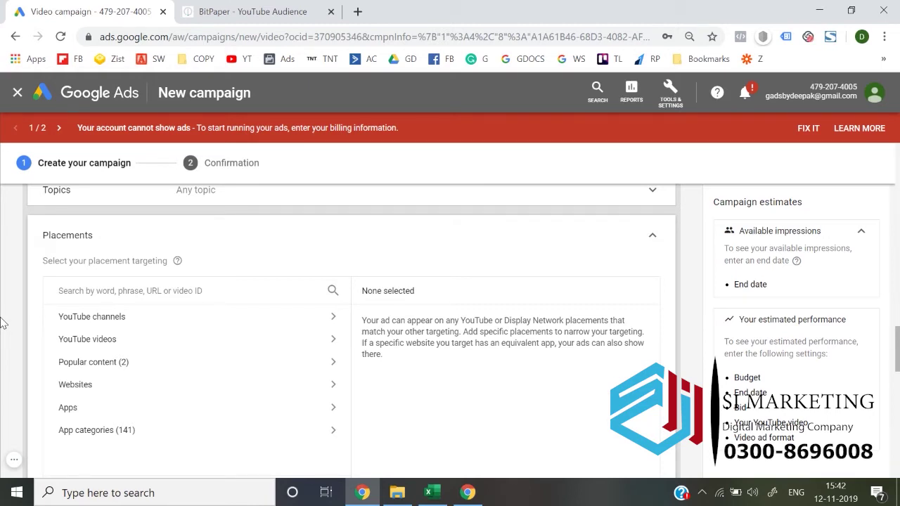
pyautogui.click(652, 235)
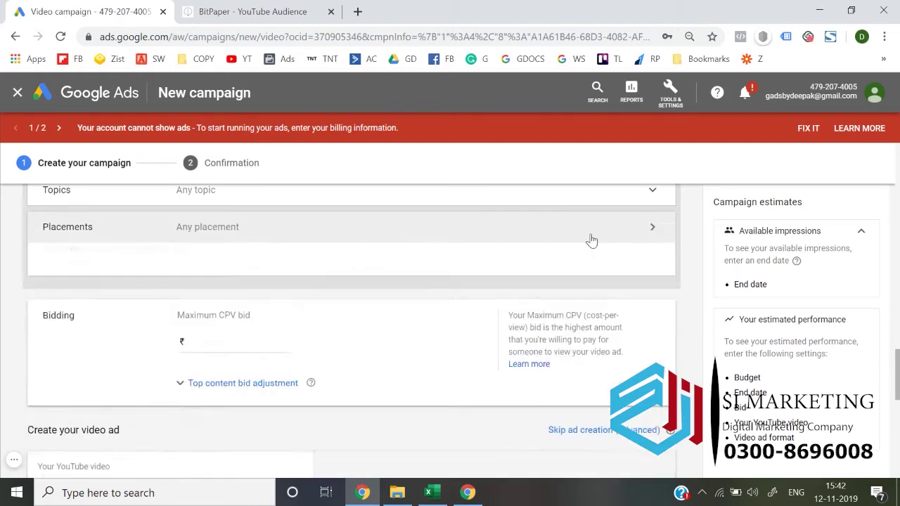
# Collapse the Audiences section at Any audience and switch to the BitPaper whiteboard.
pyautogui.scroll(2, 180, 360)
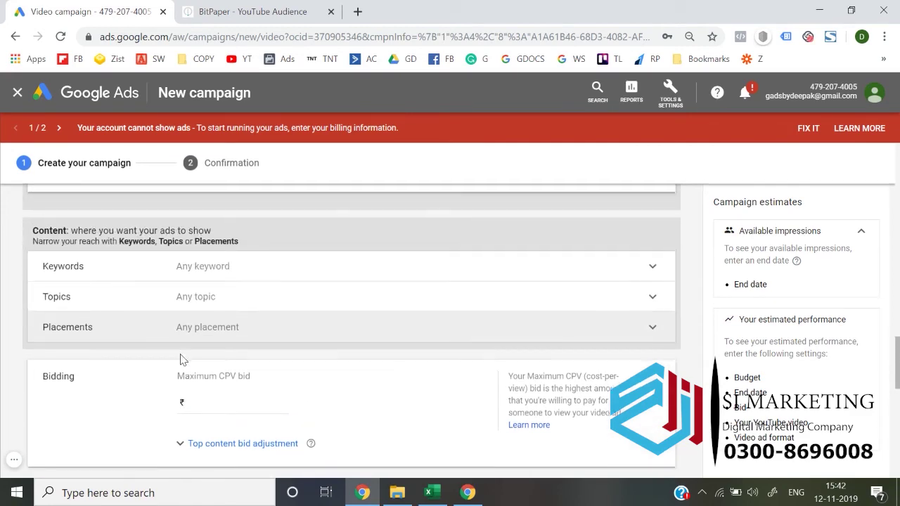
pyautogui.scroll(1, 180, 360)
pyautogui.scroll(3, 180, 360)
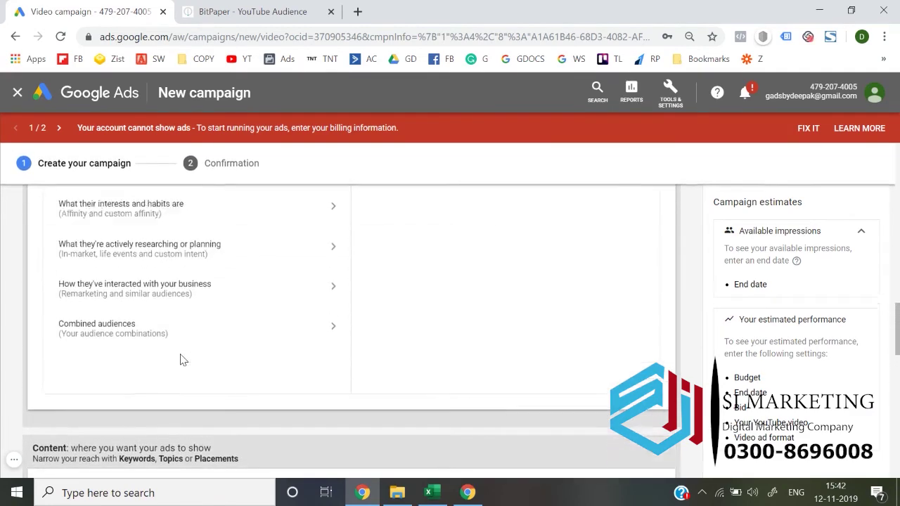
pyautogui.click(650, 206)
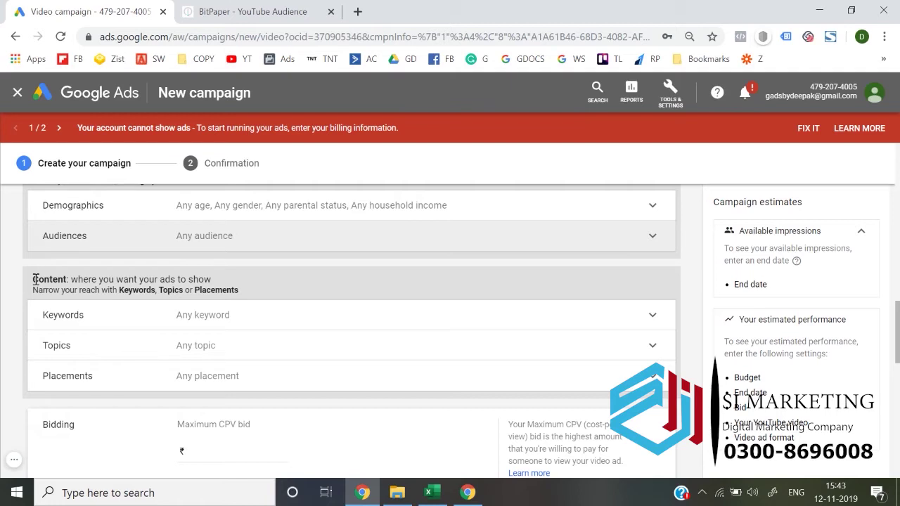
pyautogui.click(260, 7)
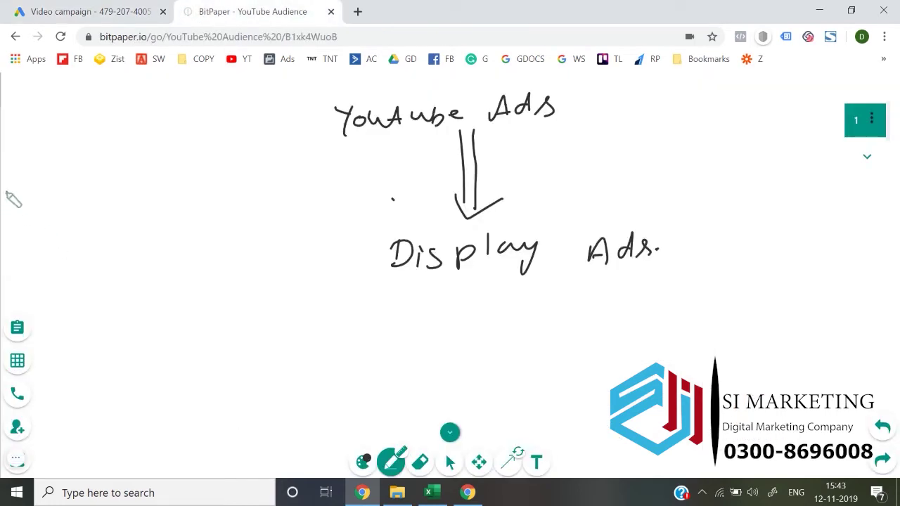
# Handwrite and underline 'YouTube channel' and '1. Video' on the whiteboard.
pyautogui.moveTo(75, 200)
pyautogui.mouseDown()
pyautogui.moveTo(96, 197)
pyautogui.moveTo(86, 223)
pyautogui.mouseUp()
pyautogui.moveTo(107, 201)
pyautogui.mouseDown()
pyautogui.moveTo(161, 201)
pyautogui.moveTo(189, 215)
pyautogui.moveTo(230, 197)
pyautogui.mouseUp()
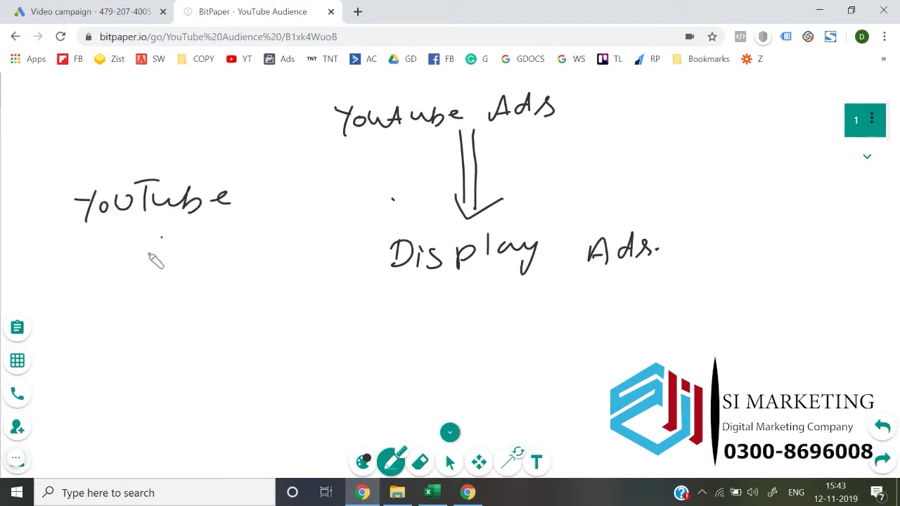
pyautogui.moveTo(159, 240)
pyautogui.mouseDown()
pyautogui.moveTo(225, 256)
pyautogui.moveTo(273, 246)
pyautogui.mouseUp()
pyautogui.moveTo(275, 239)
pyautogui.mouseDown()
pyautogui.moveTo(296, 229)
pyautogui.moveTo(289, 237)
pyautogui.mouseUp()
pyautogui.moveTo(81, 230); pyautogui.dragTo(211, 223)
pyautogui.moveTo(116, 274); pyautogui.dragTo(264, 260)
pyautogui.moveTo(123, 321)
pyautogui.mouseDown()
pyautogui.moveTo(161, 321)
pyautogui.moveTo(201, 305)
pyautogui.moveTo(284, 311)
pyautogui.moveTo(110, 341)
pyautogui.mouseUp()
pyautogui.click(310, 301)
pyautogui.moveTo(97, 343)
pyautogui.mouseDown()
pyautogui.moveTo(251, 325)
pyautogui.moveTo(211, 357)
pyautogui.moveTo(253, 354)
pyautogui.moveTo(247, 361)
pyautogui.mouseUp()
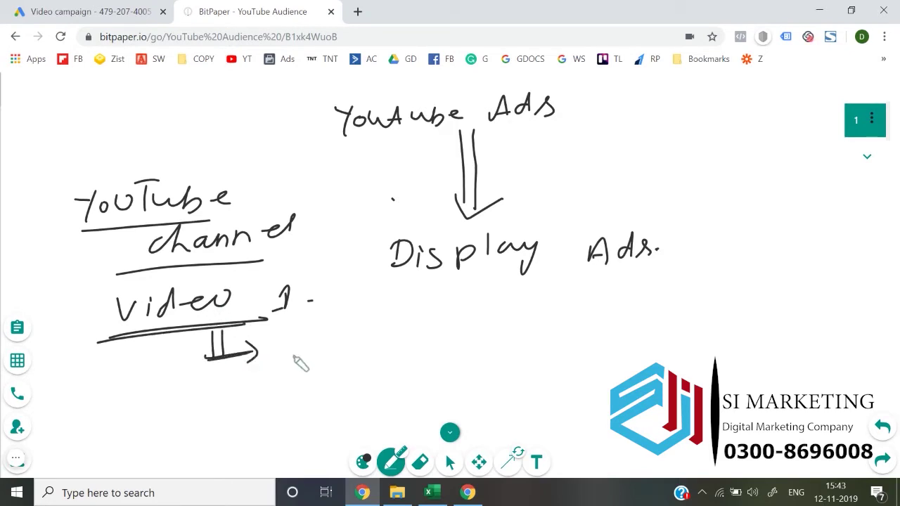
# Draw an arrow from Video to 'Remarketing Ad' and add 'Adword' near YouTube.
pyautogui.moveTo(294, 337)
pyautogui.mouseDown()
pyautogui.moveTo(291, 365)
pyautogui.moveTo(327, 344)
pyautogui.moveTo(348, 351)
pyautogui.moveTo(482, 318)
pyautogui.moveTo(593, 327)
pyautogui.moveTo(627, 308)
pyautogui.mouseUp()
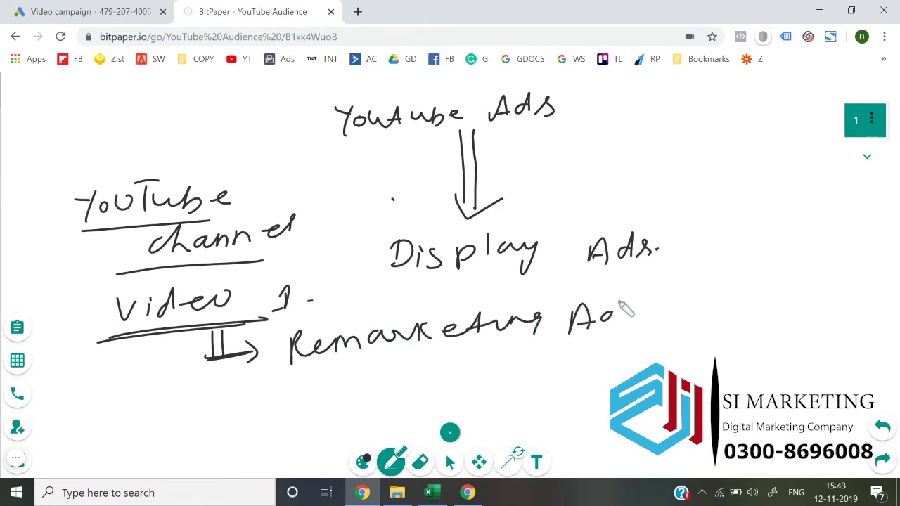
pyautogui.click(633, 316)
pyautogui.moveTo(395, 364); pyautogui.dragTo(543, 342)
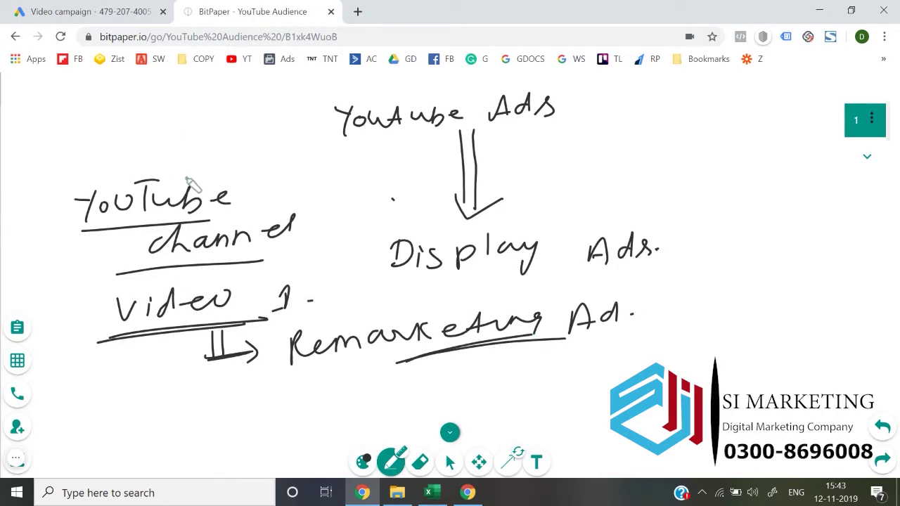
pyautogui.moveTo(191, 181)
pyautogui.mouseDown()
pyautogui.moveTo(191, 156)
pyautogui.moveTo(190, 180)
pyautogui.moveTo(224, 127)
pyautogui.moveTo(218, 140)
pyautogui.moveTo(347, 104)
pyautogui.moveTo(352, 81)
pyautogui.mouseUp()
pyautogui.moveTo(279, 163)
pyautogui.mouseDown()
pyautogui.moveTo(280, 184)
pyautogui.moveTo(322, 184)
pyautogui.mouseUp()
pyautogui.moveTo(313, 172)
pyautogui.mouseDown()
pyautogui.moveTo(358, 184)
pyautogui.moveTo(431, 175)
pyautogui.mouseUp()
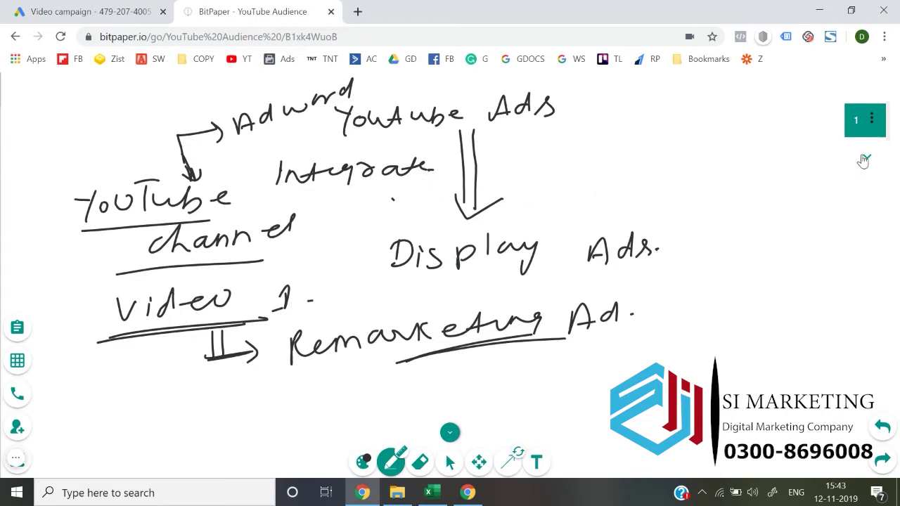
# Start whiteboard page 2 with the word 'Video', then return to the Google Ads campaign.
pyautogui.click(865, 159)
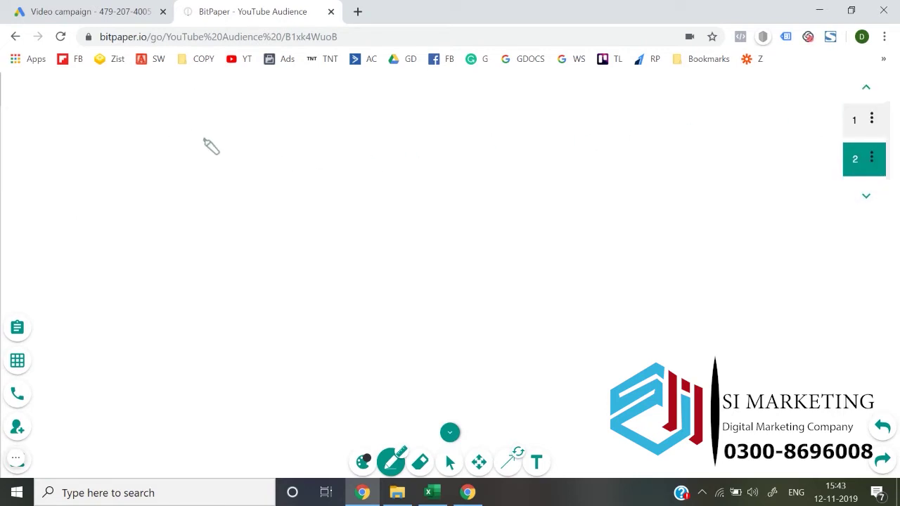
pyautogui.moveTo(201, 129)
pyautogui.mouseDown()
pyautogui.moveTo(244, 143)
pyautogui.moveTo(297, 111)
pyautogui.moveTo(305, 184)
pyautogui.mouseUp()
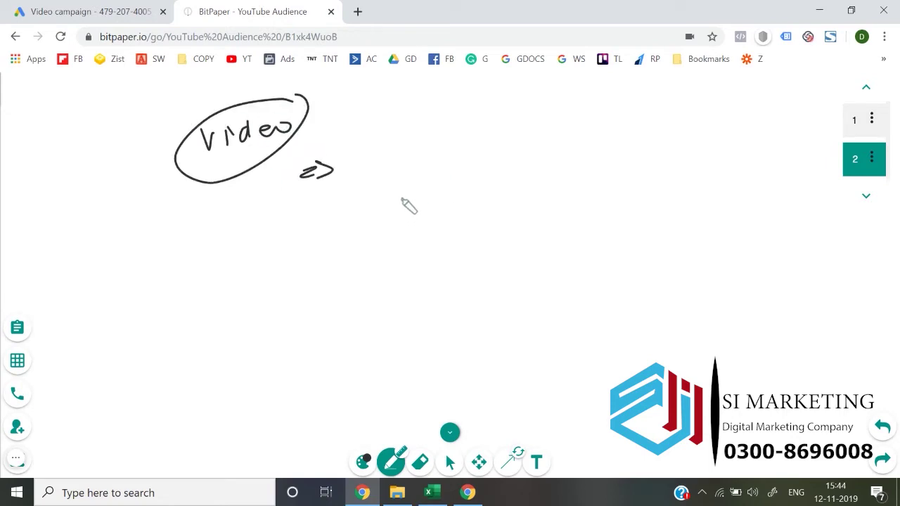
pyautogui.click(94, 8)
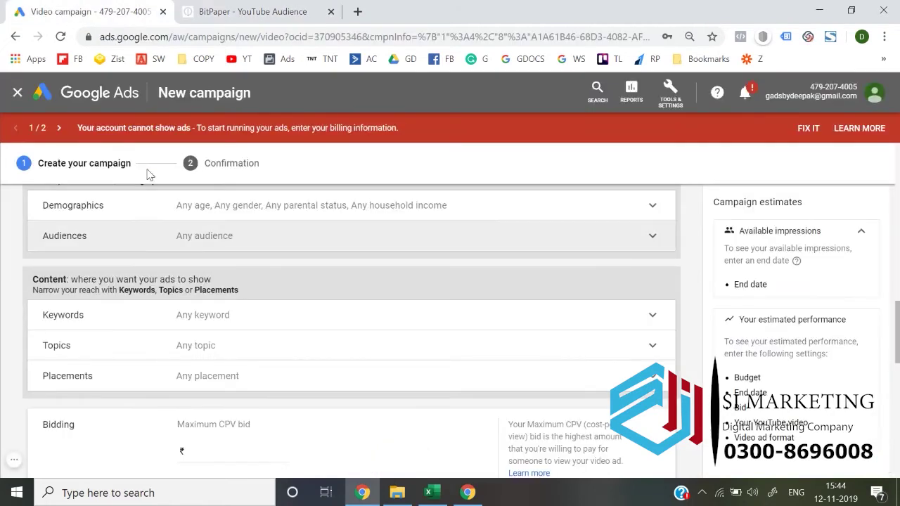
# Expand the People section's Audiences targeting and collapse it again, leaving the defaults unchanged.
pyautogui.scroll(1, 3, 268)
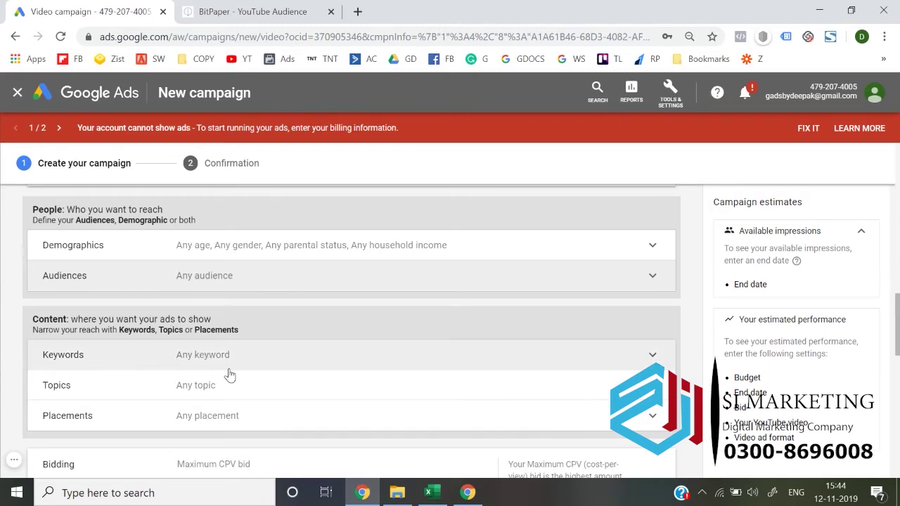
pyautogui.scroll(-1, 229, 374)
pyautogui.scroll(1, 230, 374)
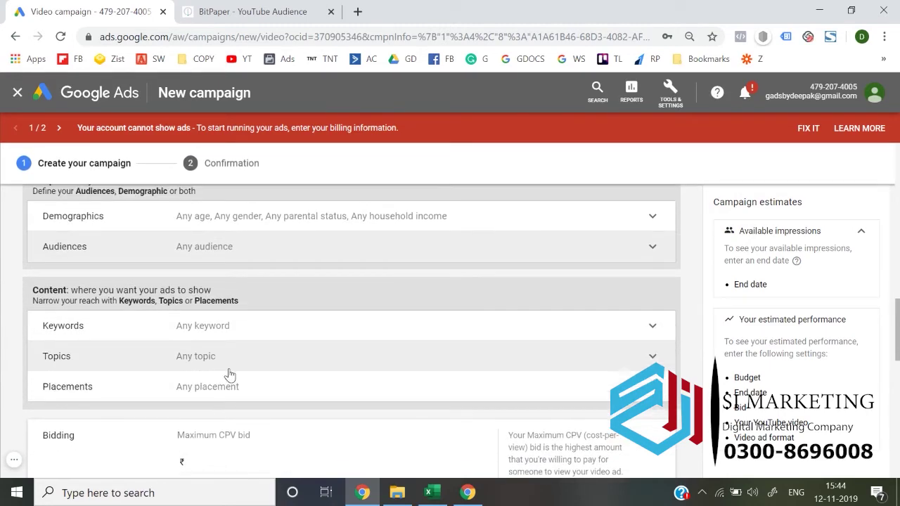
pyautogui.click(292, 255)
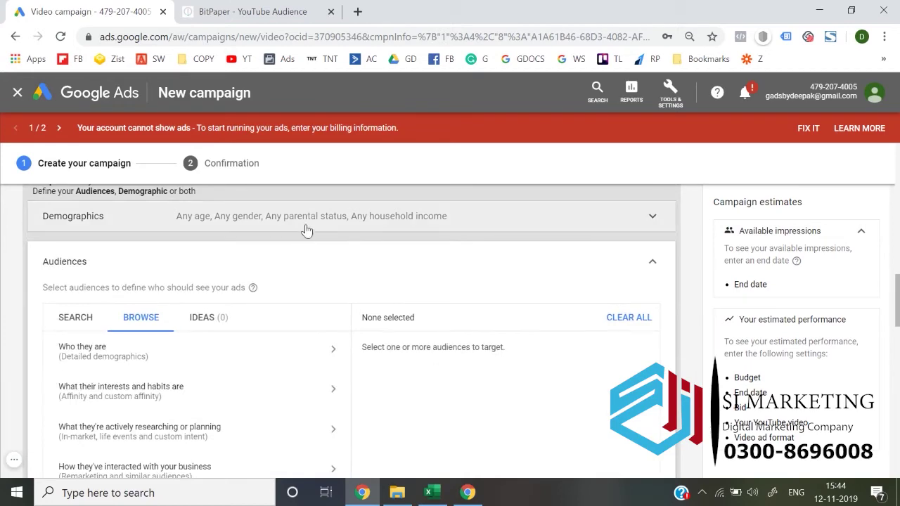
pyautogui.click(653, 261)
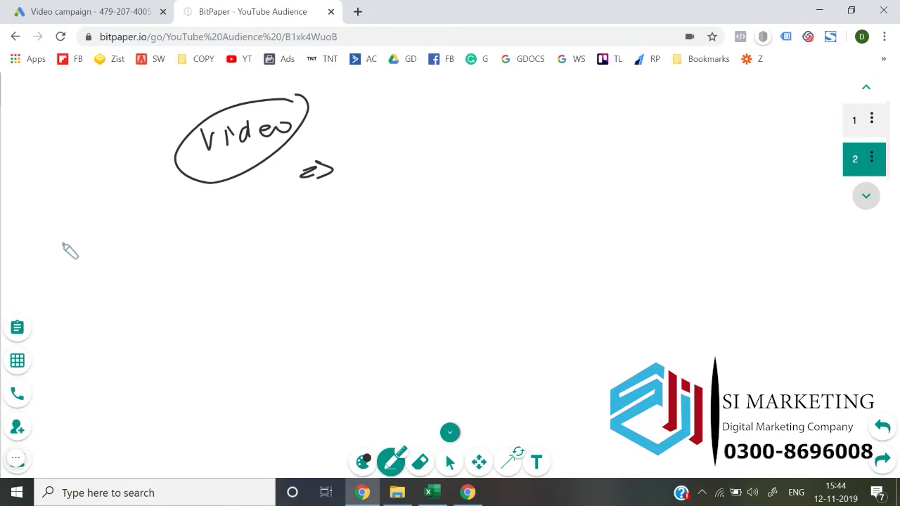
# Write '1) YouTube channel' and '2' under the arrow in BitPaper, then open youtube.com in a new tab.
pyautogui.moveTo(320, 208)
pyautogui.mouseDown()
pyautogui.moveTo(321, 227)
pyautogui.moveTo(337, 211)
pyautogui.moveTo(382, 227)
pyautogui.moveTo(446, 220)
pyautogui.moveTo(466, 234)
pyautogui.moveTo(499, 215)
pyautogui.moveTo(653, 221)
pyautogui.moveTo(690, 197)
pyautogui.moveTo(332, 282)
pyautogui.moveTo(349, 276)
pyautogui.moveTo(327, 264)
pyautogui.mouseUp()
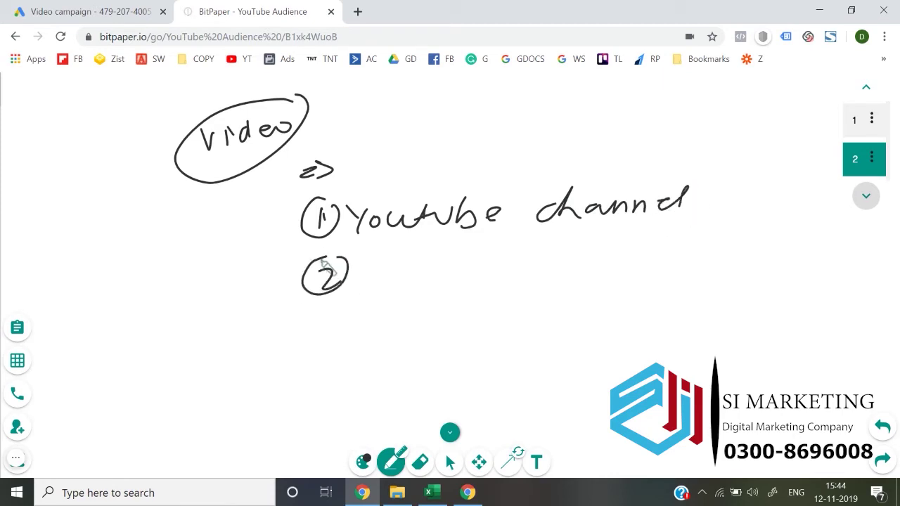
pyautogui.click(357, 9)
pyautogui.write('youtub')
pyautogui.press('Return')
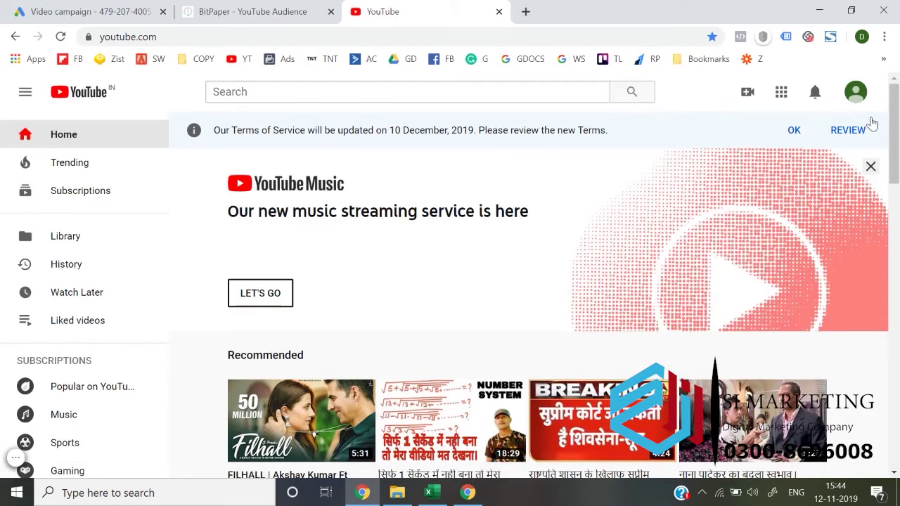
# Start creating a YouTube channel from the avatar menu, choosing the custom-name option.
pyautogui.click(855, 92)
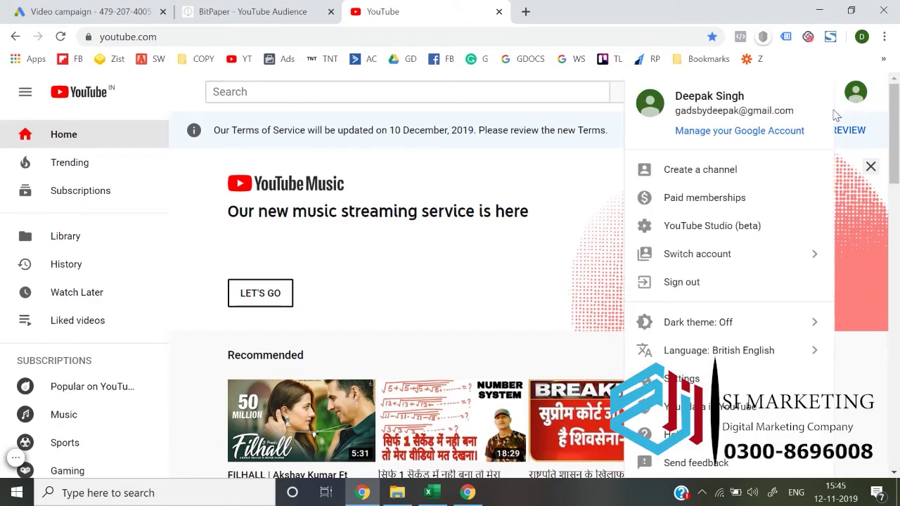
pyautogui.click(716, 173)
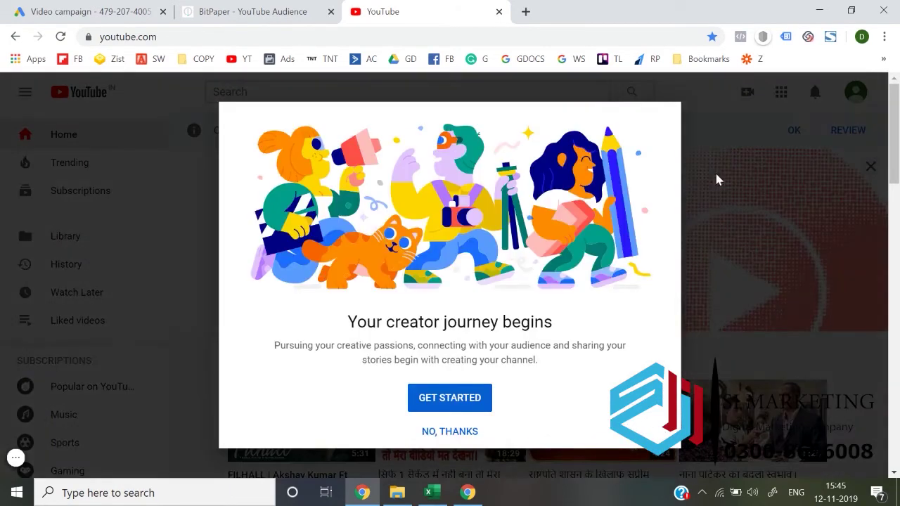
pyautogui.click(449, 432)
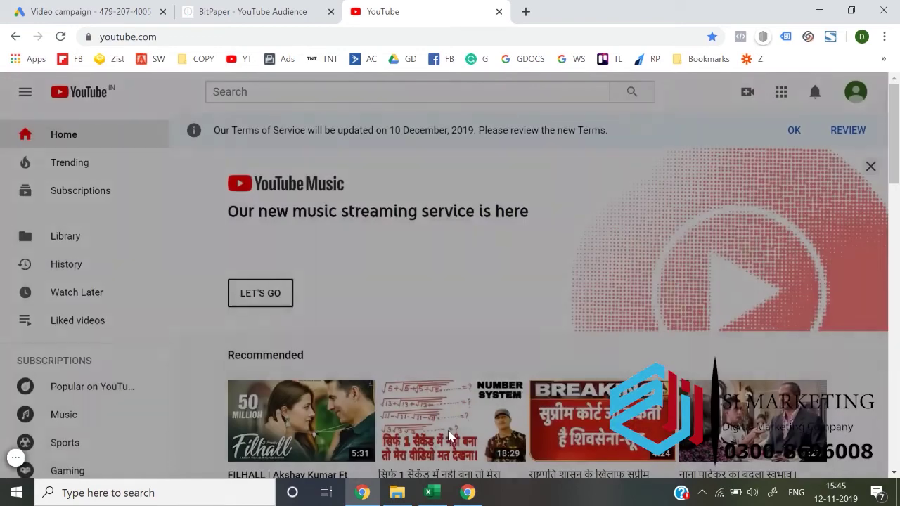
pyautogui.click(857, 93)
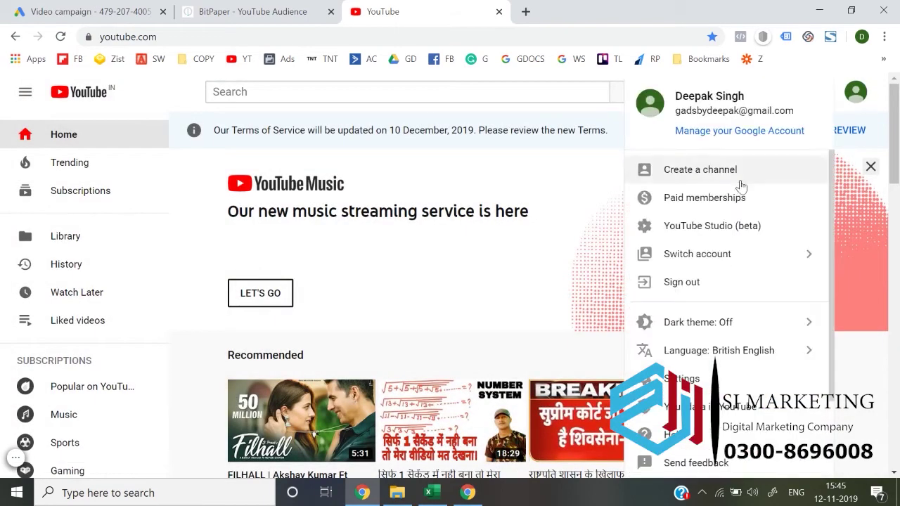
pyautogui.click(732, 173)
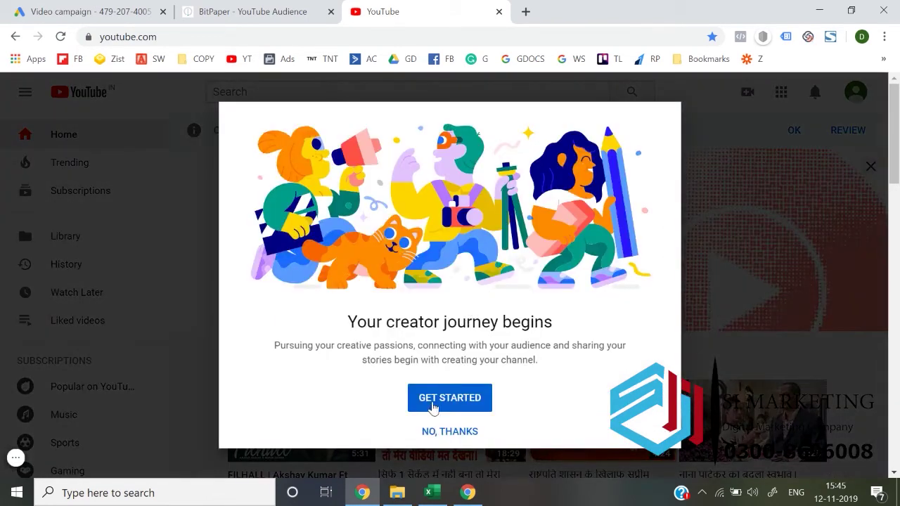
pyautogui.click(435, 405)
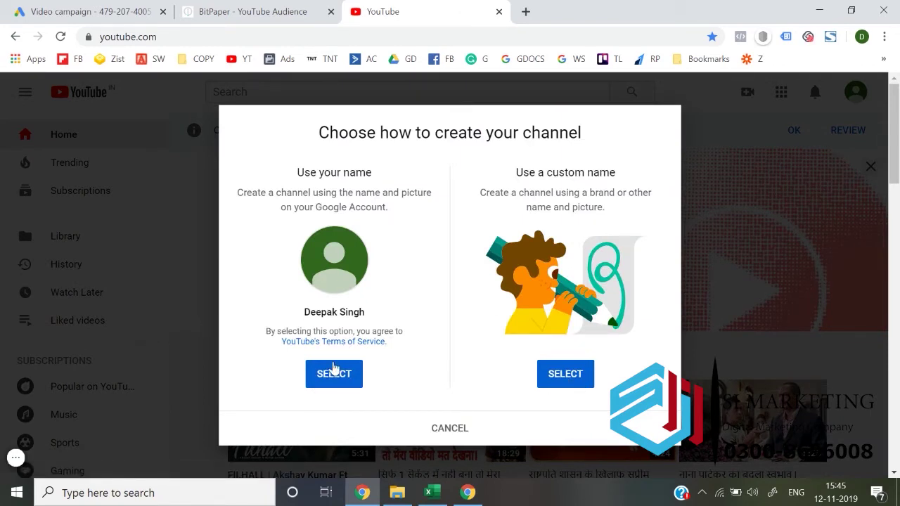
pyautogui.click(568, 387)
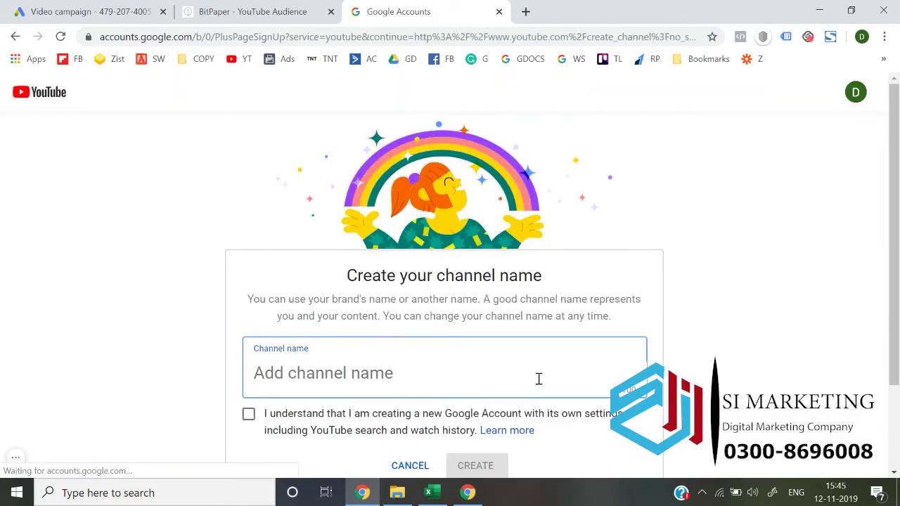
# Name the channel 'Demo Channel', acknowledge the new Google Account, and create it.
pyautogui.scroll(-1, 538, 380)
pyautogui.write('Demo Channel')
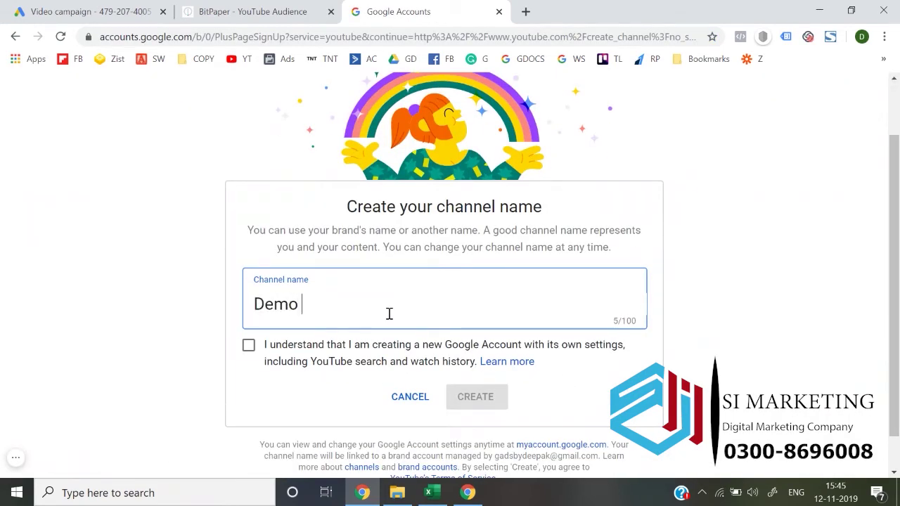
pyautogui.click(249, 345)
pyautogui.click(471, 399)
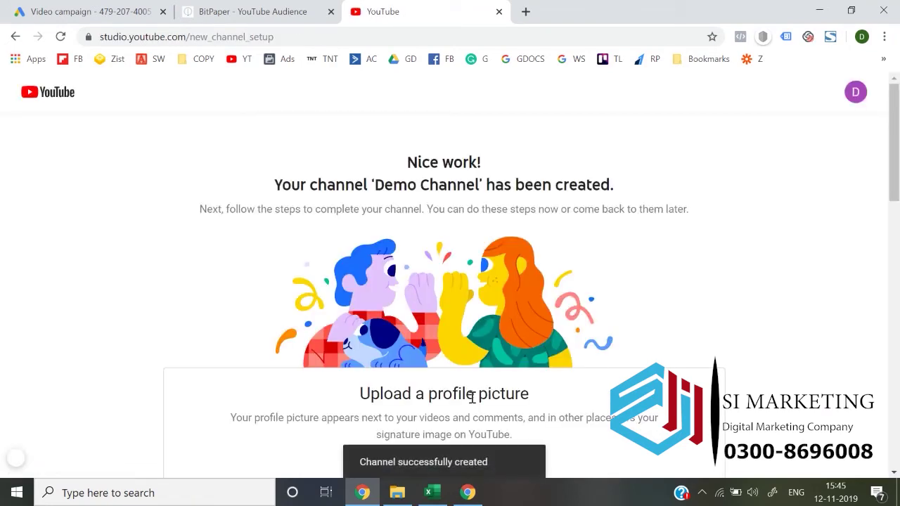
# Defer the channel setup with Set Up Later, dismiss the customise tip, and return to Google Ads.
pyautogui.scroll(-4, 471, 398)
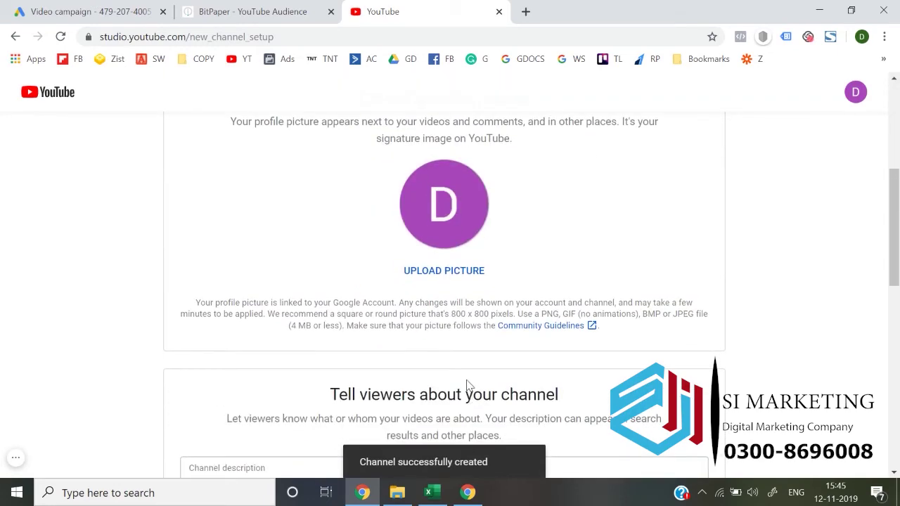
pyautogui.scroll(-8, 468, 385)
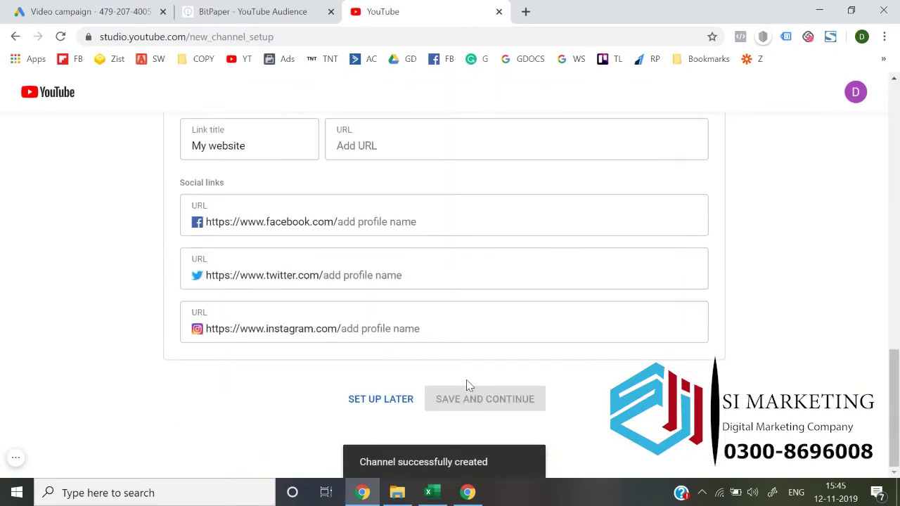
pyautogui.click(387, 408)
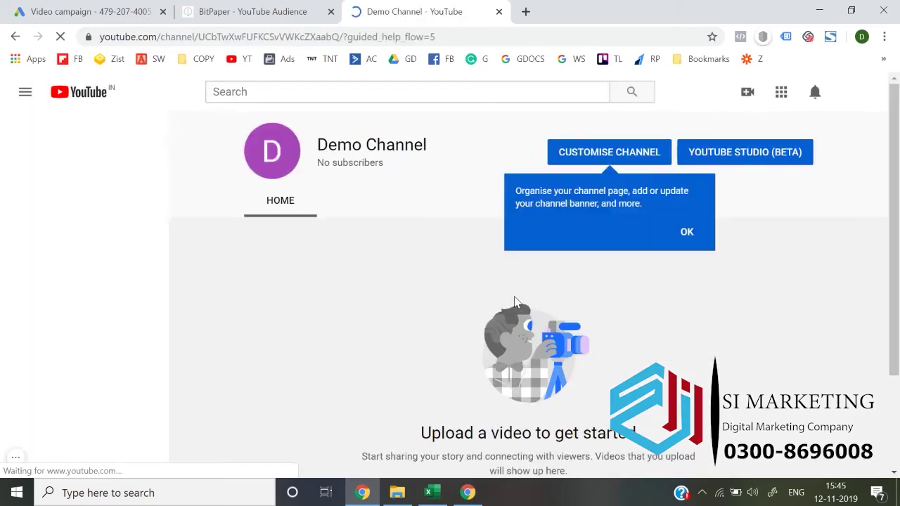
pyautogui.click(688, 234)
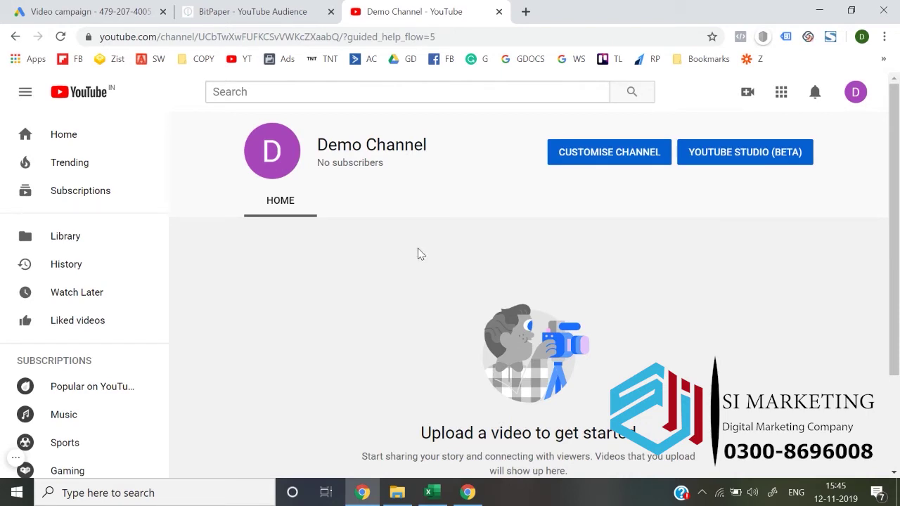
pyautogui.click(71, 11)
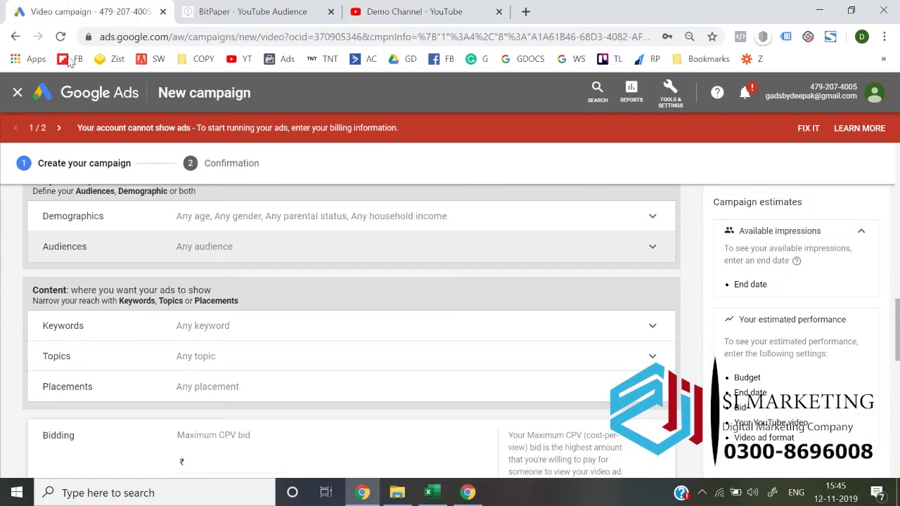
# Close the unfinished campaign and open the YouTube card's details under Linked accounts.
pyautogui.click(18, 93)
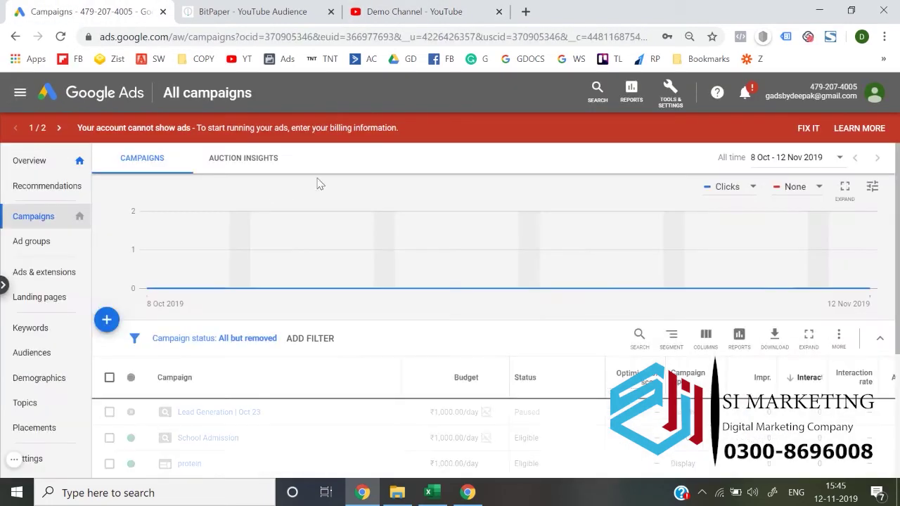
pyautogui.click(668, 99)
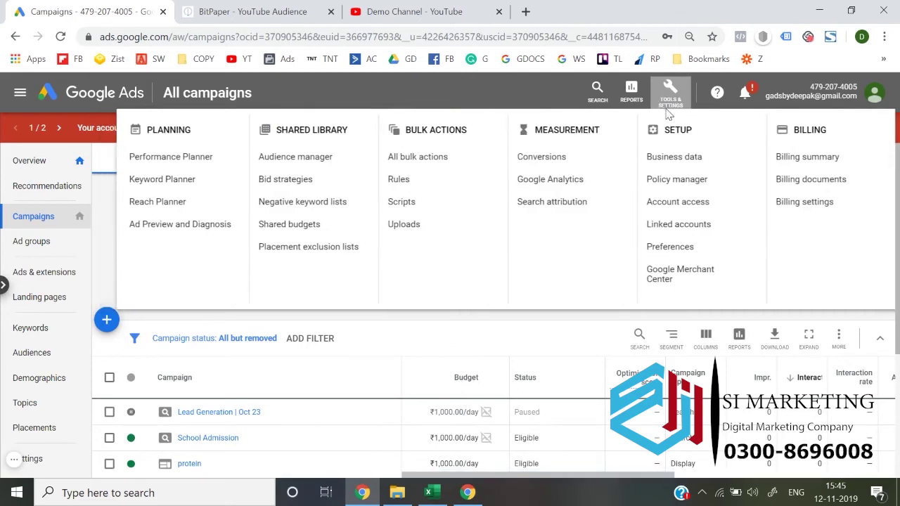
pyautogui.click(677, 226)
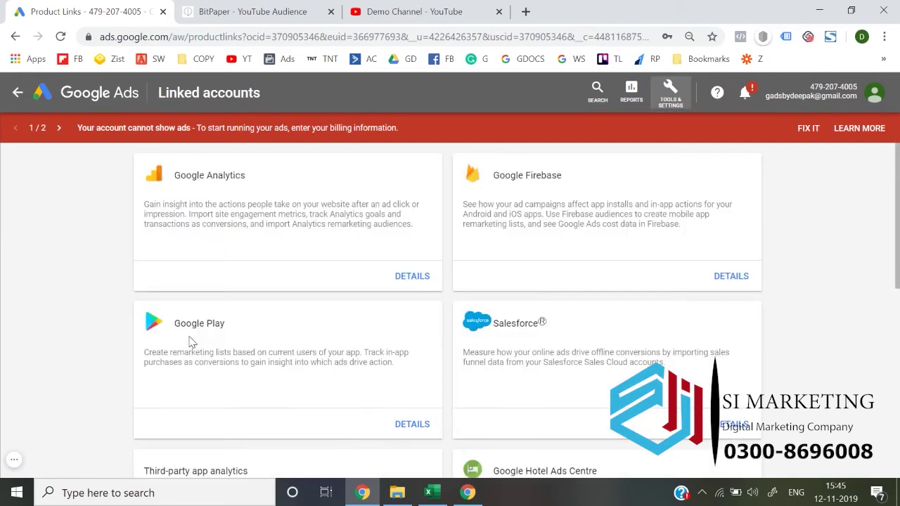
pyautogui.scroll(-5, 191, 342)
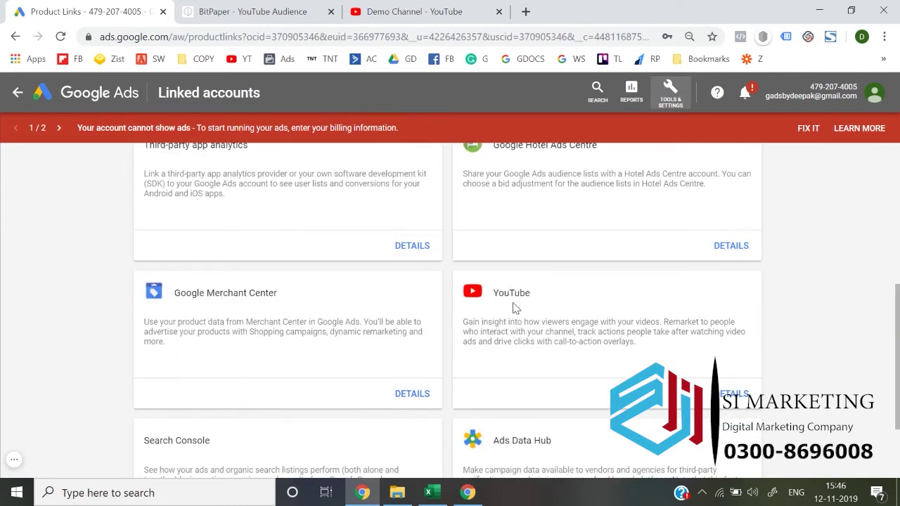
pyautogui.click(672, 90)
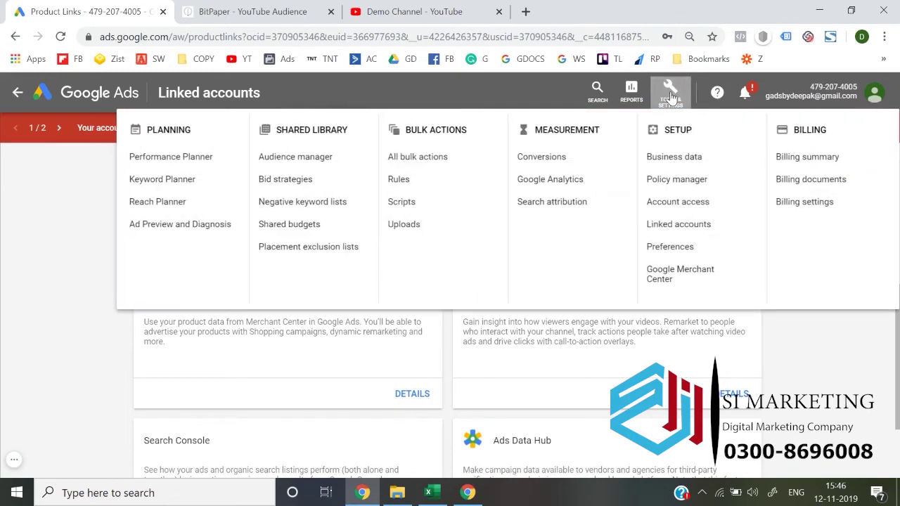
pyautogui.click(655, 226)
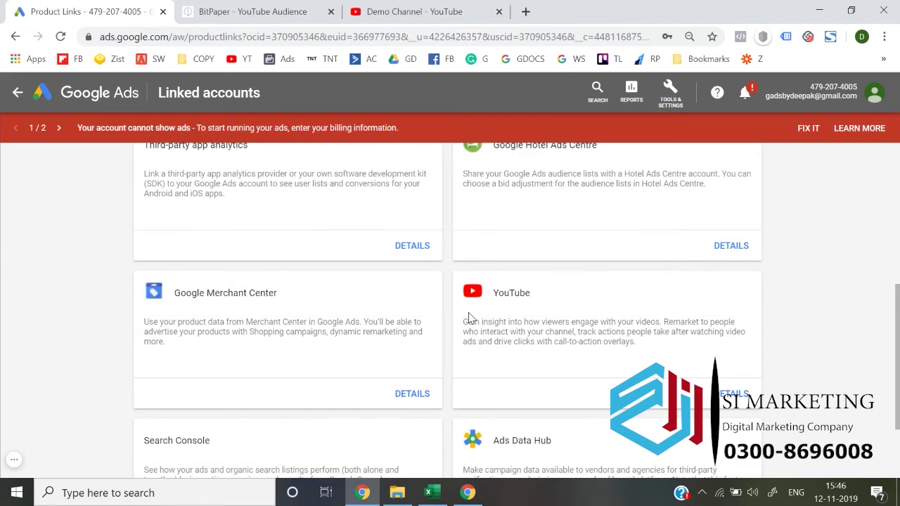
pyautogui.click(735, 393)
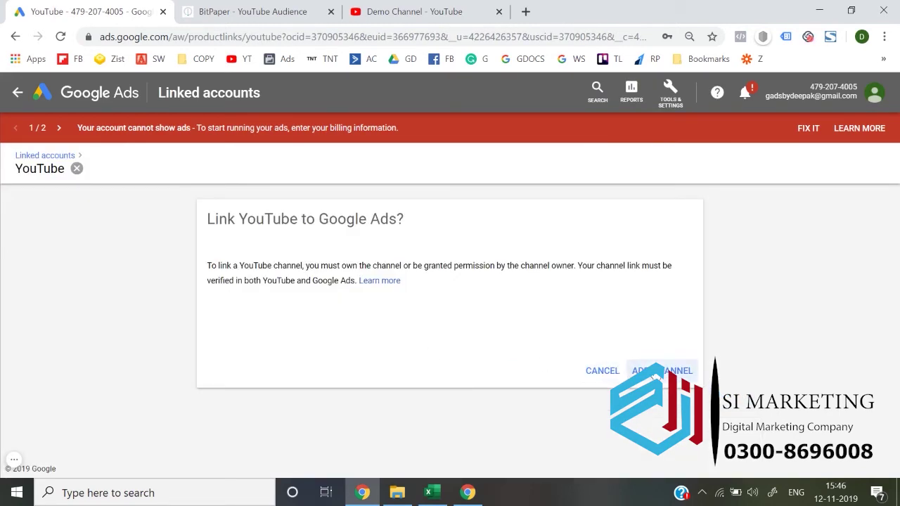
# Paste the Demo Channel page URL into the Link a YouTube channel search, then clear it.
pyautogui.click(661, 371)
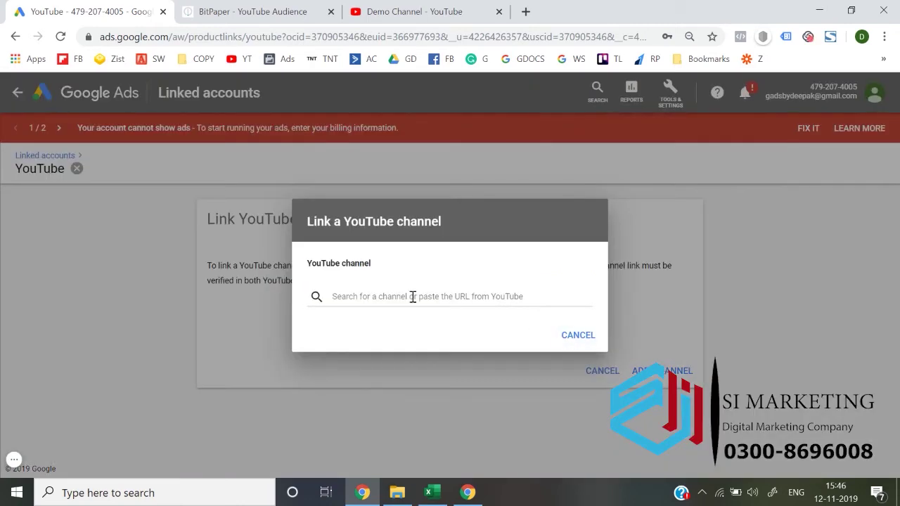
pyautogui.click(410, 9)
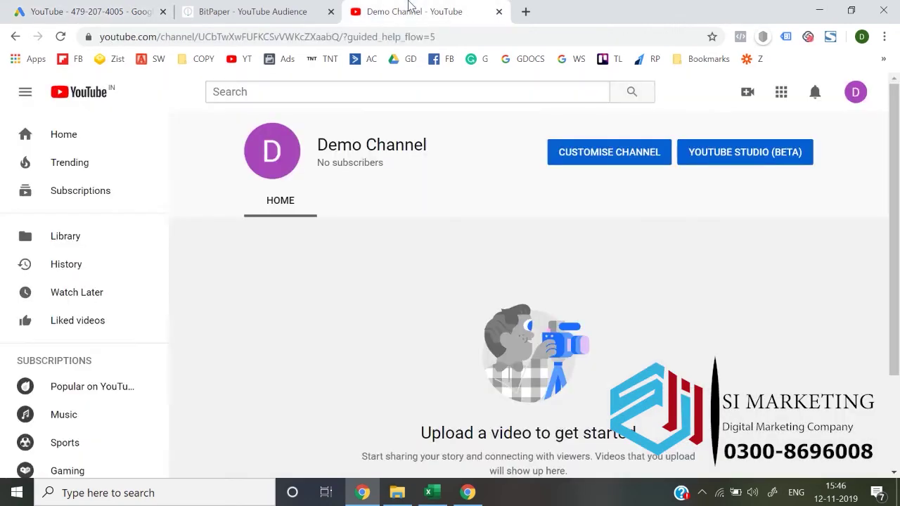
pyautogui.click(467, 36)
pyautogui.hotkey('ctrl', 'c')
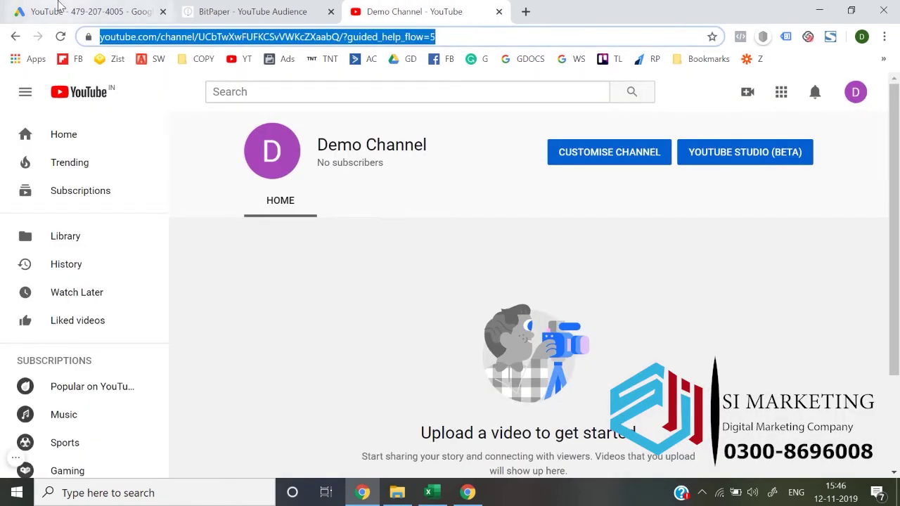
pyautogui.click(71, 12)
pyautogui.hotkey('ctrl', 'v')
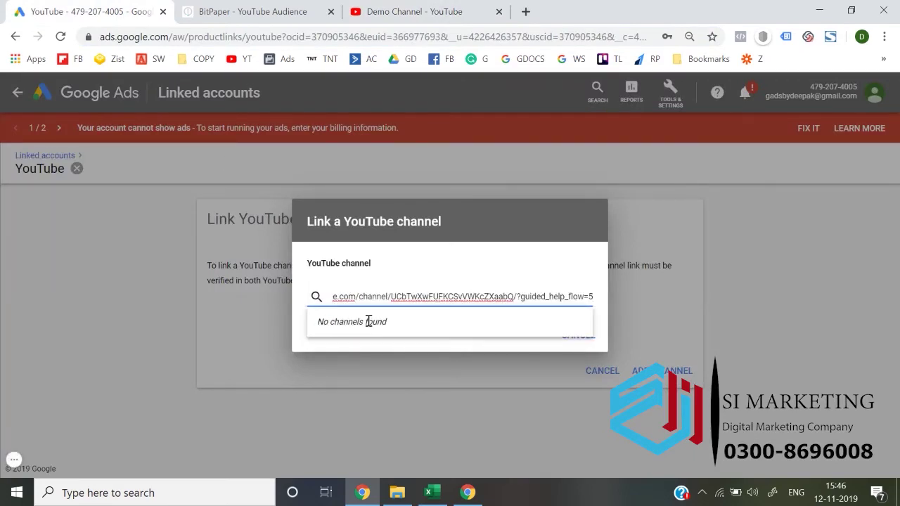
pyautogui.press('BackSpace')
pyautogui.press('BackSpace')
pyautogui.press('BackSpace')
pyautogui.press('BackSpace')
pyautogui.press('BackSpace')
pyautogui.press('BackSpace')
pyautogui.press('BackSpace')
pyautogui.press('BackSpace')
pyautogui.press('BackSpace')
pyautogui.press('BackSpace')
pyautogui.press('BackSpace')
pyautogui.press('BackSpace')
pyautogui.press('BackSpace')
pyautogui.press('BackSpace')
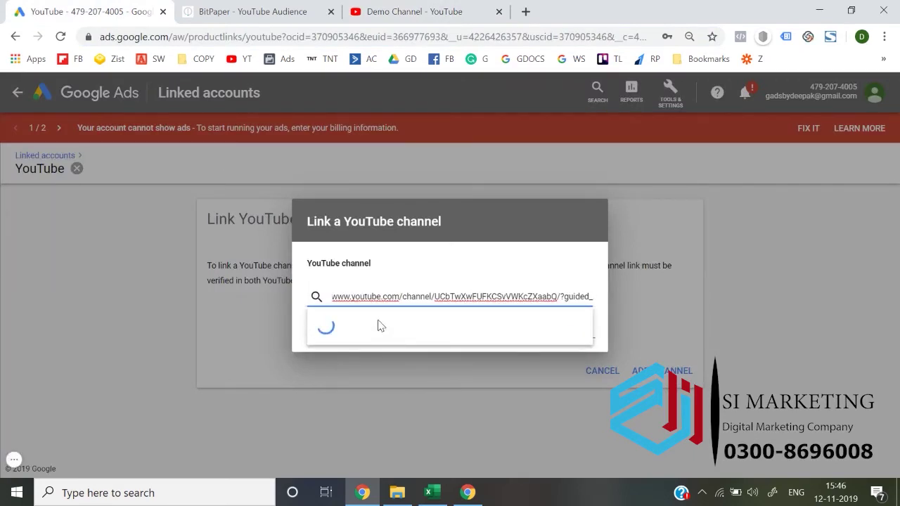
pyautogui.press('BackSpace')
pyautogui.press('BackSpace')
pyautogui.press('BackSpace')
pyautogui.press('BackSpace')
pyautogui.press('BackSpace')
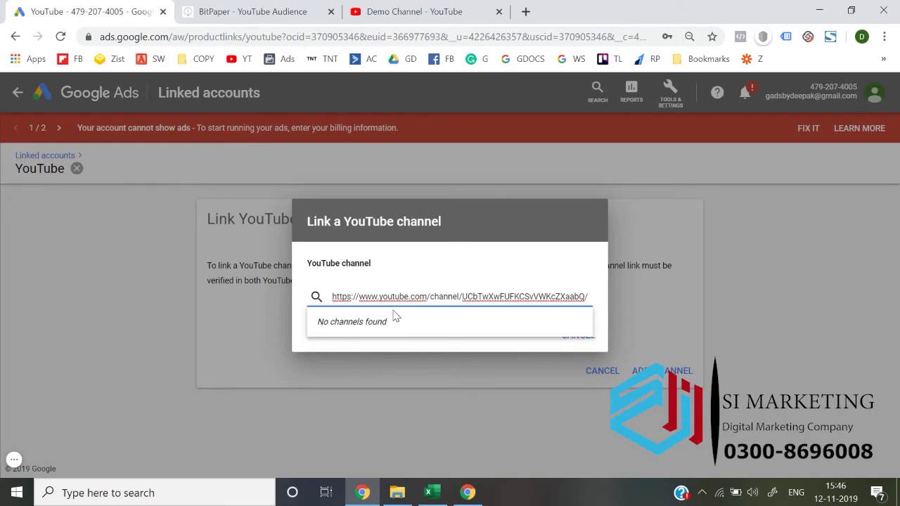
pyautogui.hotkey('ctrl', 'a')
pyautogui.press('BackSpace')
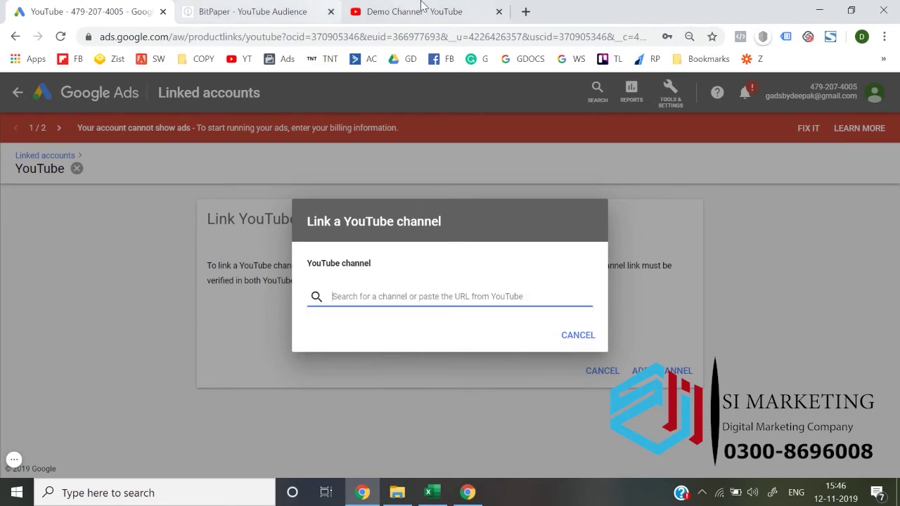
# Remove the extra parameter from the channel URL and paste the shortened address into the search.
pyautogui.click(418, 9)
pyautogui.click(470, 36)
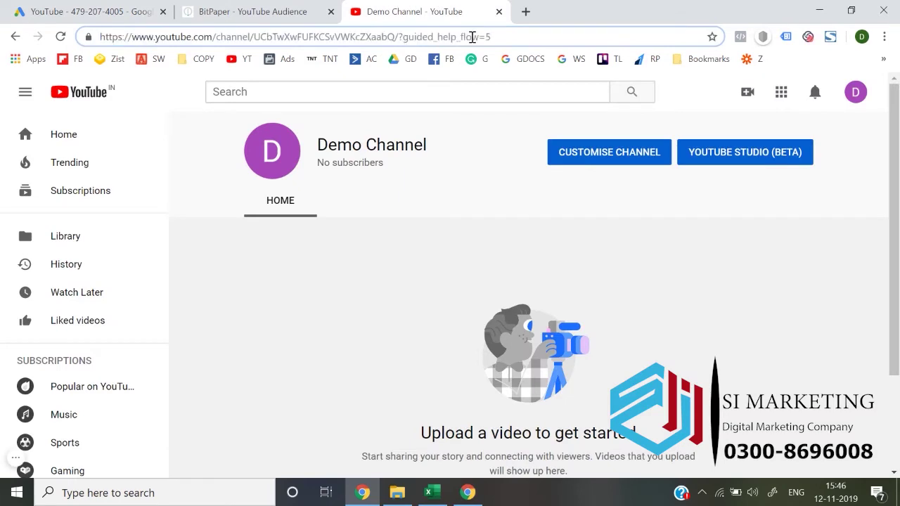
pyautogui.press('Return')
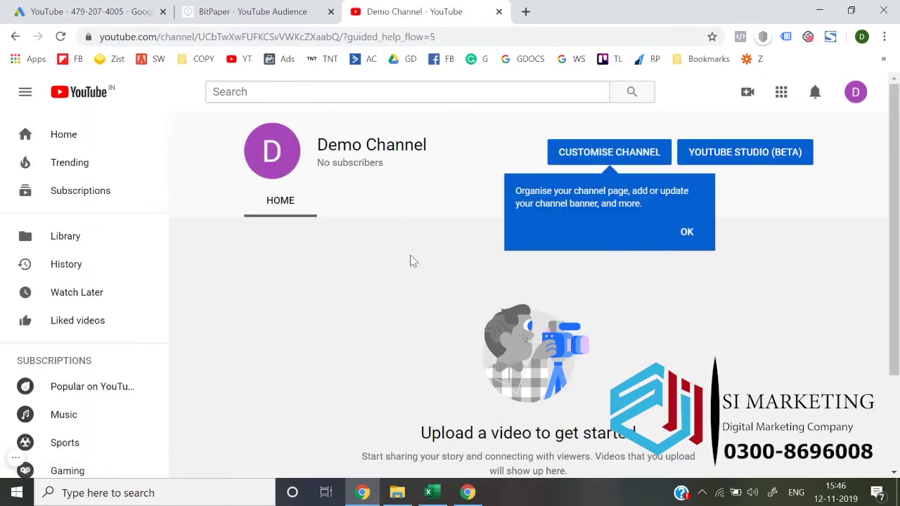
pyautogui.click(687, 238)
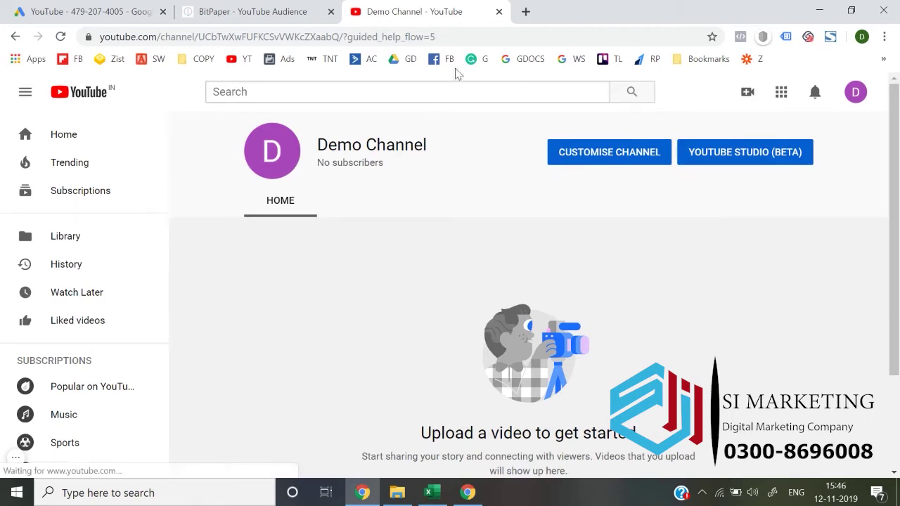
pyautogui.click(524, 40)
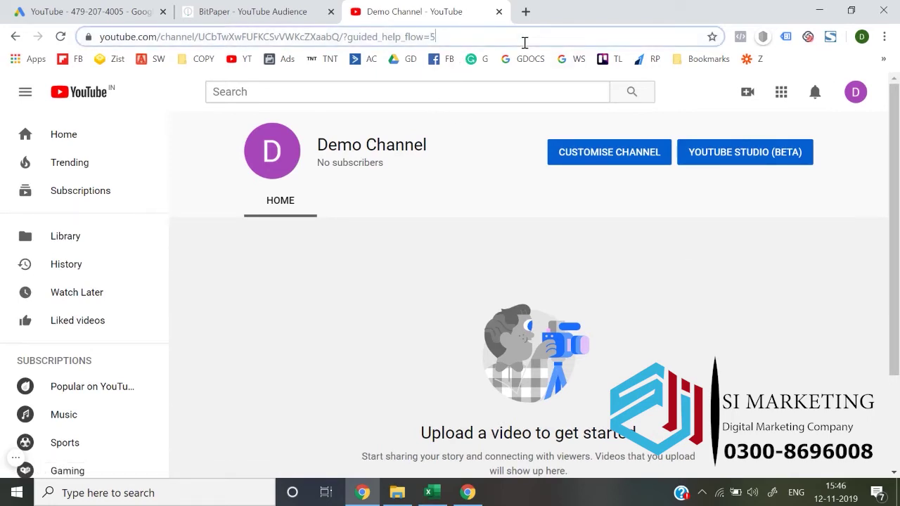
pyautogui.press('BackSpace')
pyautogui.press('BackSpace')
pyautogui.press('BackSpace')
pyautogui.press('BackSpace')
pyautogui.press('BackSpace')
pyautogui.press('BackSpace')
pyautogui.press('BackSpace')
pyautogui.press('BackSpace')
pyautogui.press('BackSpace')
pyautogui.press('BackSpace')
pyautogui.press('BackSpace')
pyautogui.press('BackSpace')
pyautogui.press('BackSpace')
pyautogui.press('BackSpace')
pyautogui.press('BackSpace')
pyautogui.press('BackSpace')
pyautogui.press('BackSpace')
pyautogui.press('BackSpace')
pyautogui.press('BackSpace')
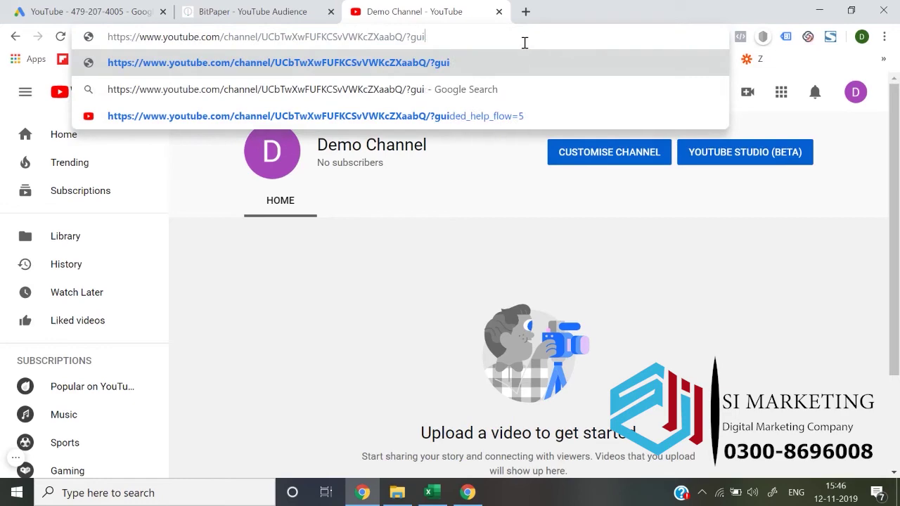
pyautogui.hotkey('ctrl', 'a')
pyautogui.hotkey('ctrl', 'c')
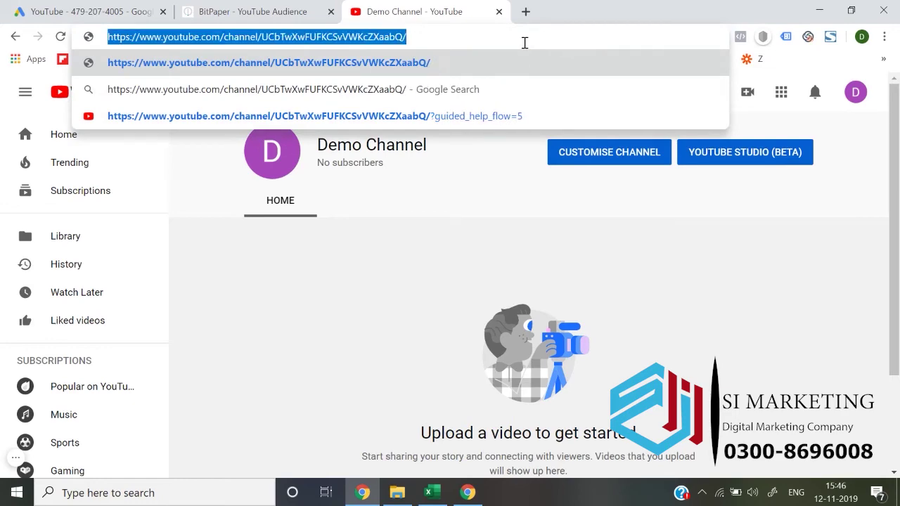
pyautogui.click(107, 3)
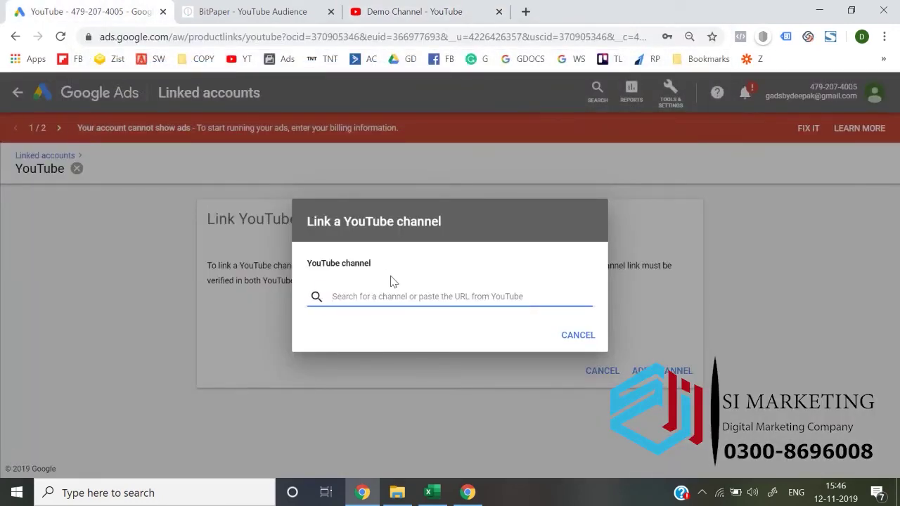
pyautogui.hotkey('ctrl', 'v')
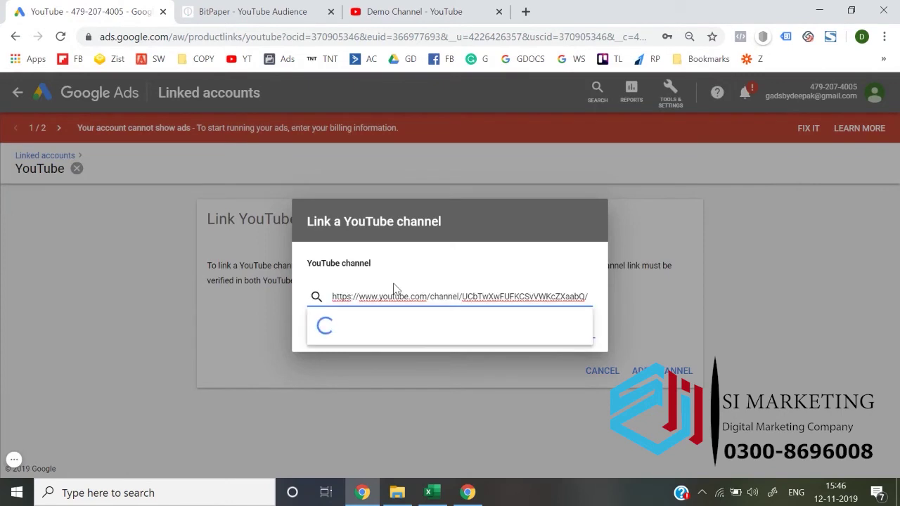
pyautogui.hotkey('ctrl', 'a')
# Search for the channel by name, 'Demo ch', which finds no channels.
pyautogui.press('BackSpace')
pyautogui.write('Demo')
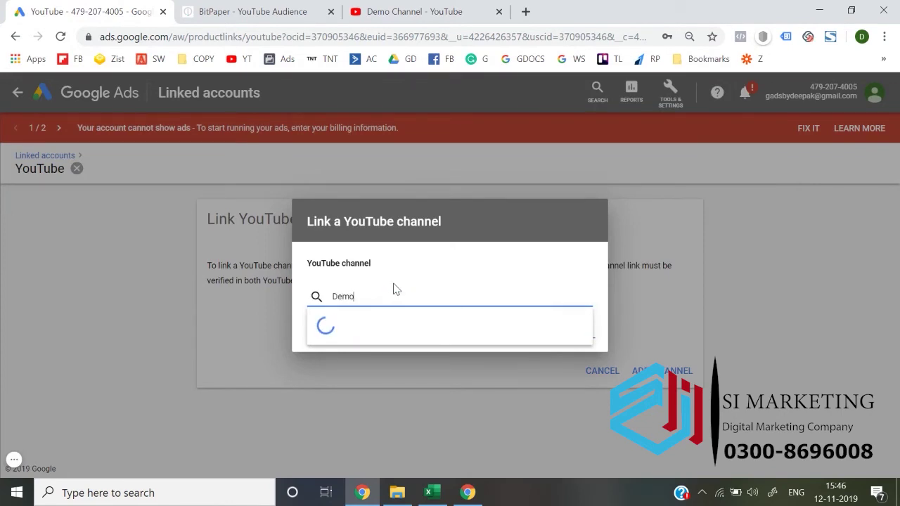
pyautogui.write(' channel')
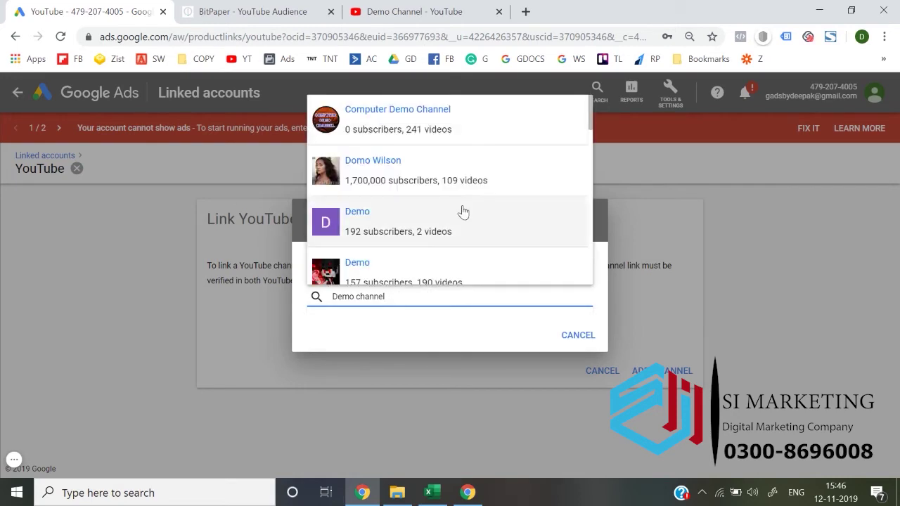
pyautogui.scroll(-4, 461, 211)
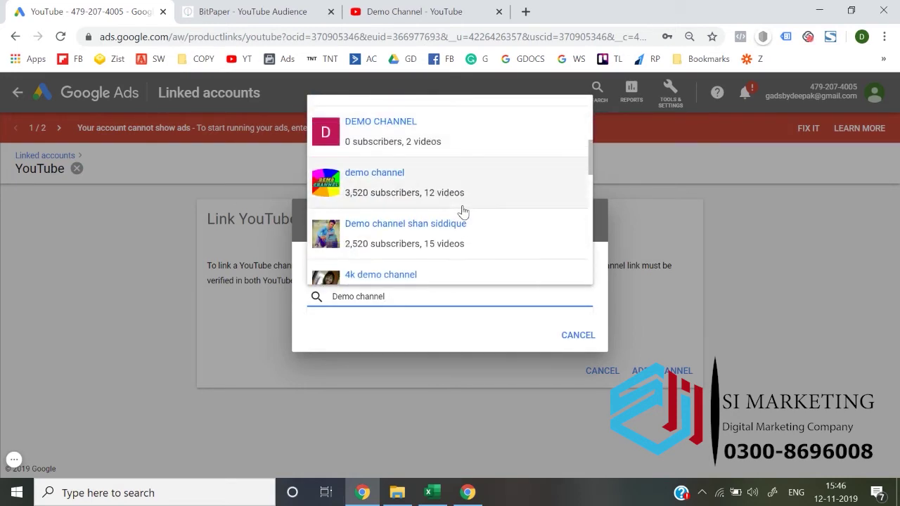
pyautogui.scroll(-5, 463, 211)
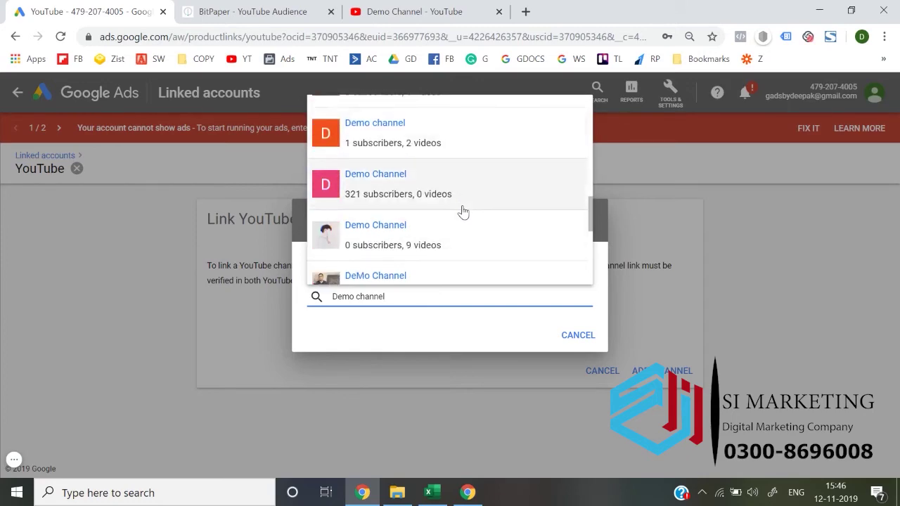
pyautogui.scroll(-3, 463, 211)
# Paste the channel address into the search again, then close the dialog without linking.
pyautogui.click(387, 10)
pyautogui.click(379, 31)
pyautogui.hotkey('ctrl', 'c')
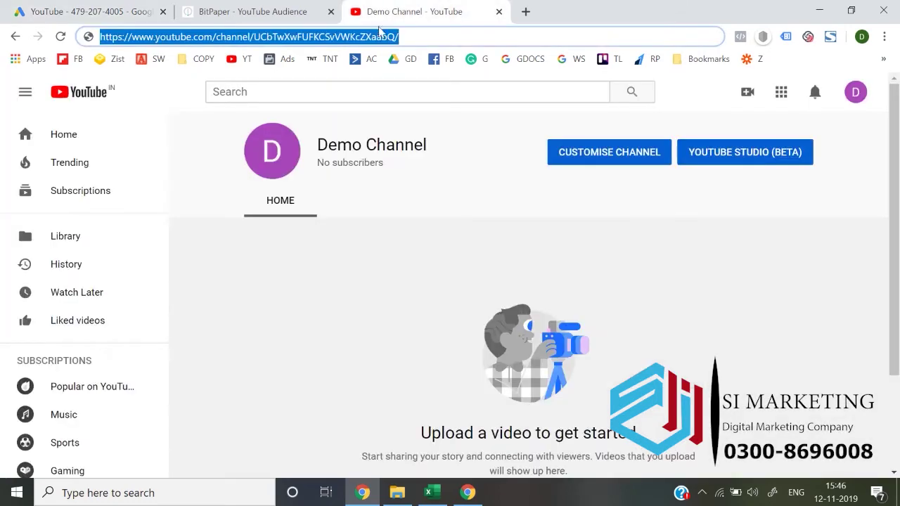
pyautogui.hotkey('ctrl', '1')
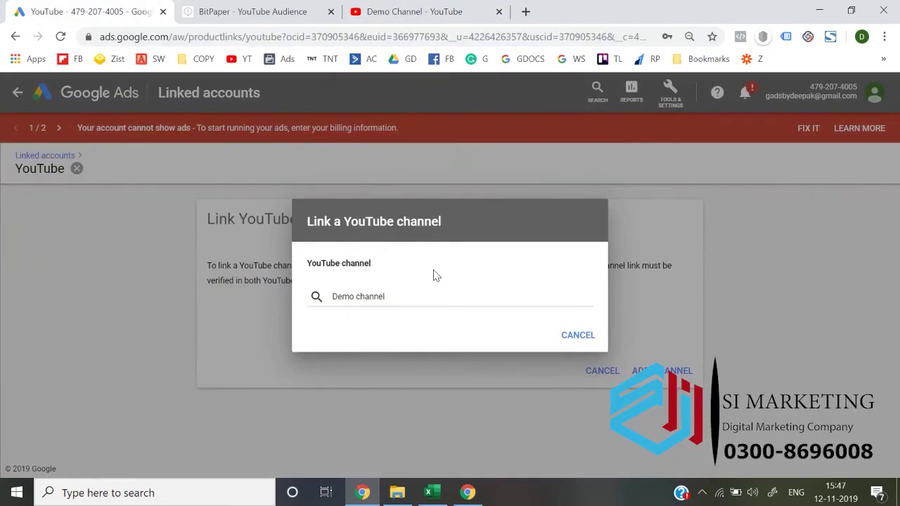
pyautogui.tripleClick(432, 305)
pyautogui.press('BackSpace')
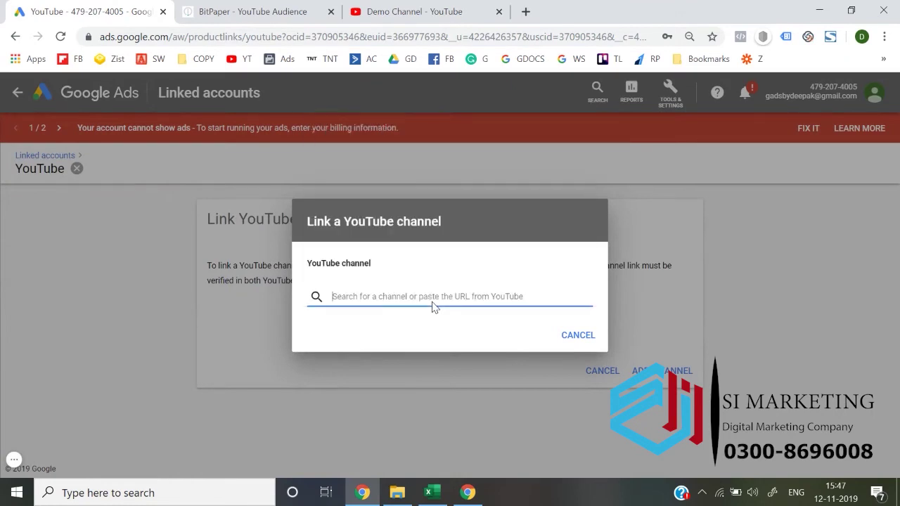
pyautogui.hotkey('ctrl', 'v')
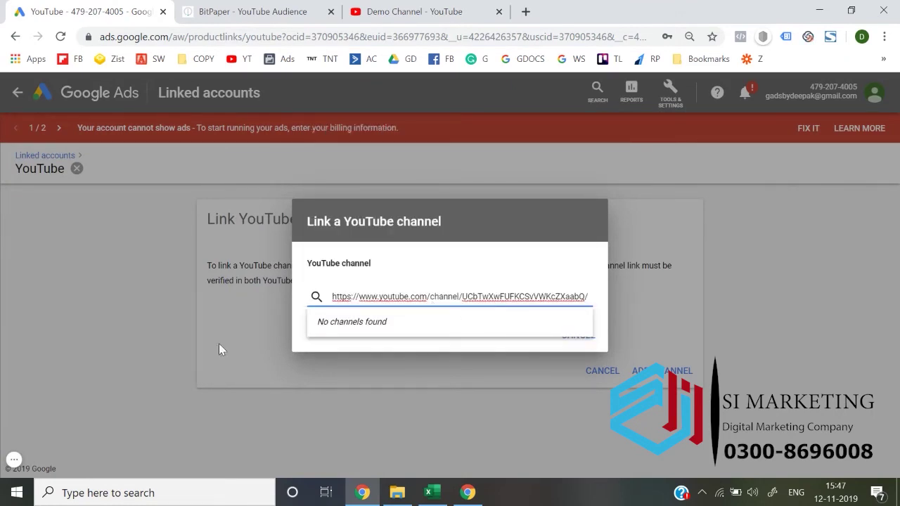
pyautogui.click(196, 350)
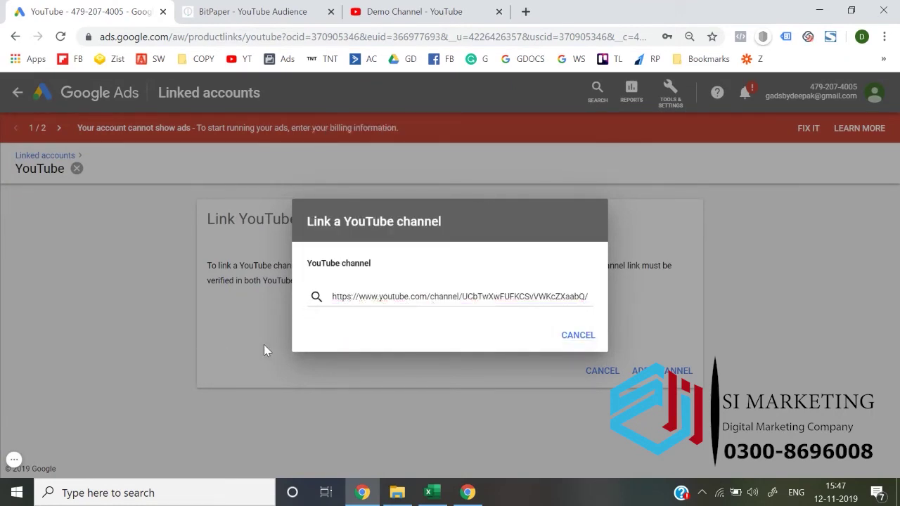
pyautogui.click(574, 335)
# Go to Audience manager > Audience sources and start adding a YouTube channel link.
pyautogui.click(669, 101)
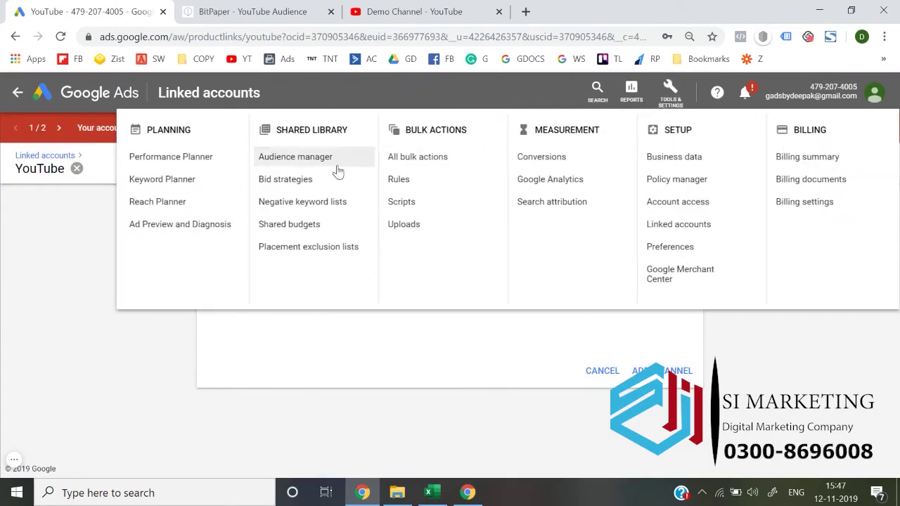
pyautogui.click(294, 159)
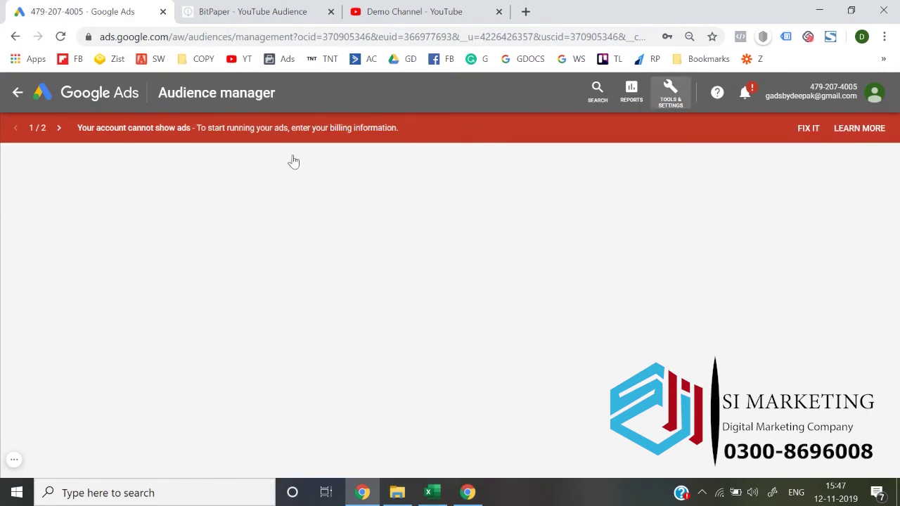
pyautogui.click(66, 220)
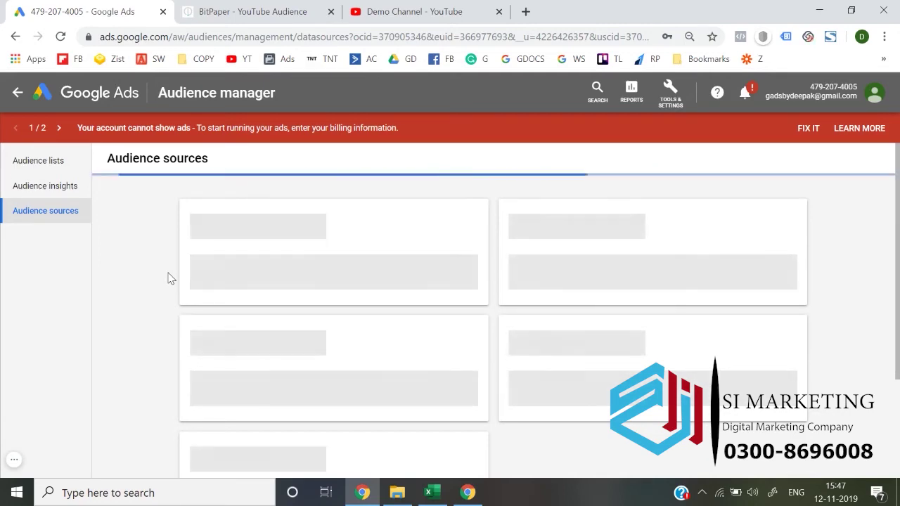
pyautogui.scroll(-3, 168, 278)
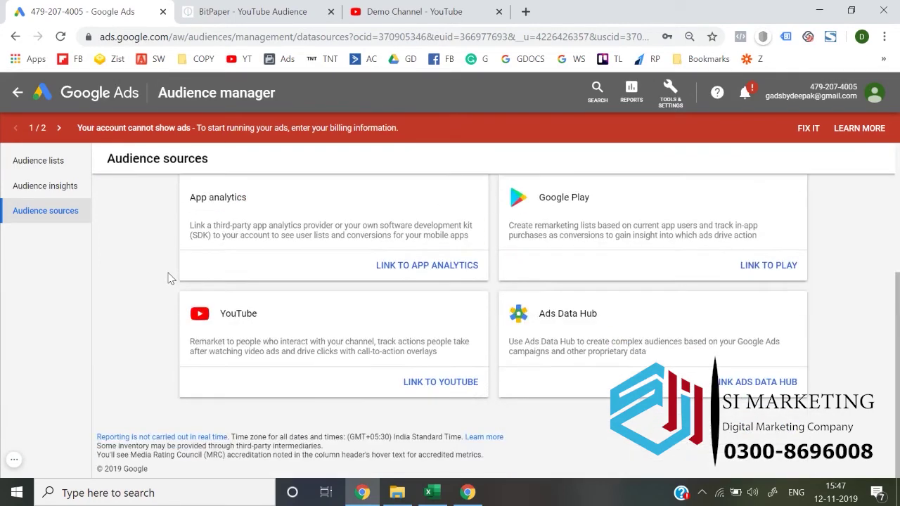
pyautogui.click(426, 389)
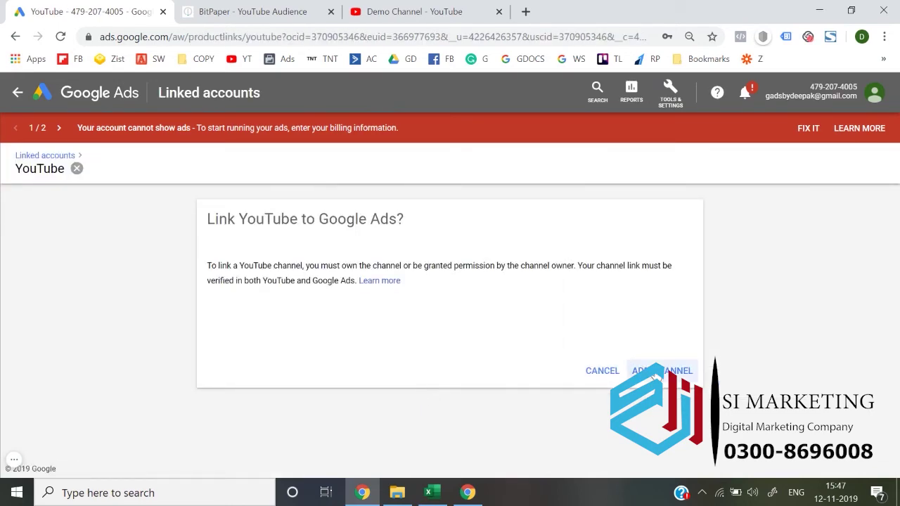
pyautogui.click(657, 374)
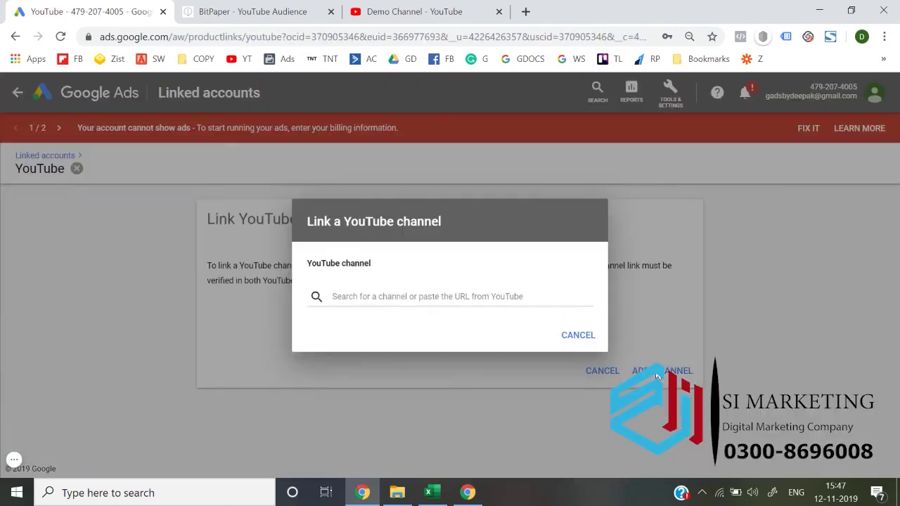
# Paste the channel address, find no match, cancel the dialog, and return to the Demo Channel tab.
pyautogui.click(418, 297)
pyautogui.hotkey('ctrl', 'v')
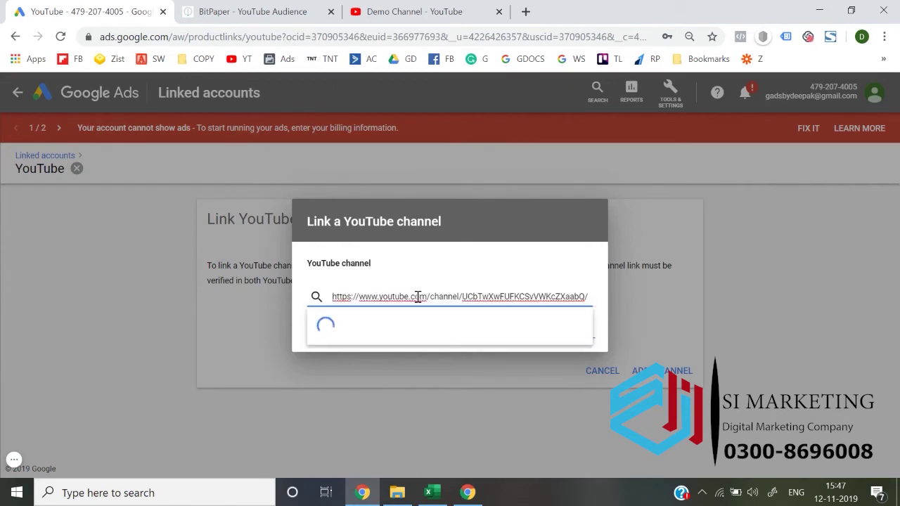
pyautogui.click(411, 323)
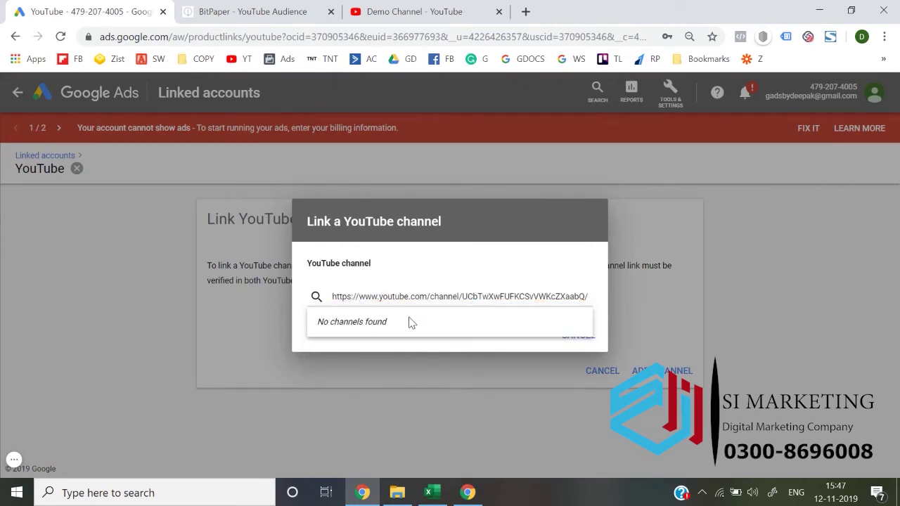
pyautogui.click(422, 306)
pyautogui.hotkey('ctrl', 'a')
pyautogui.press('BackSpace')
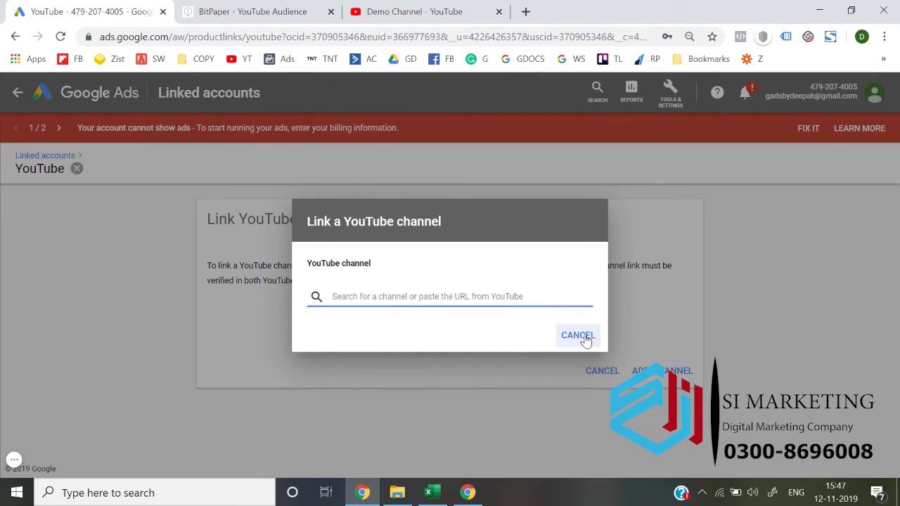
pyautogui.click(578, 337)
pyautogui.click(431, 5)
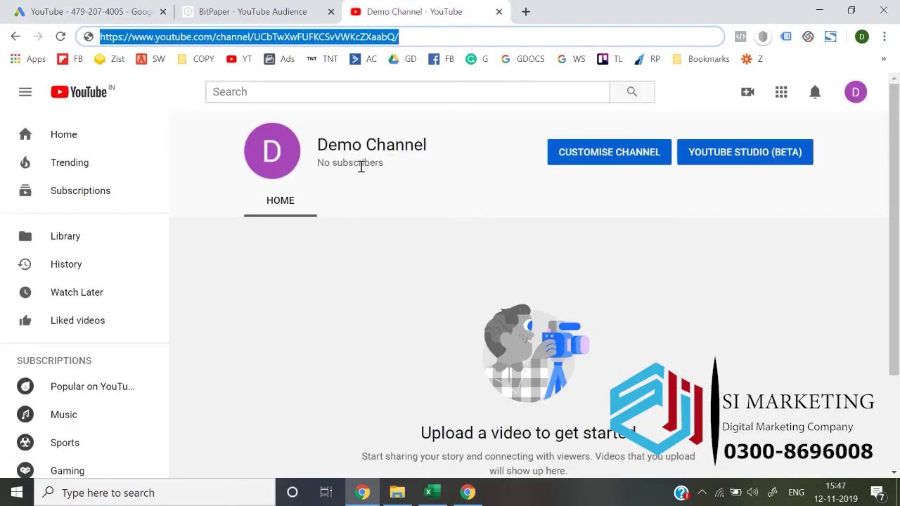
# Reach the Demo Channel page via the avatar menu and open YouTube Studio (Beta) for it.
pyautogui.scroll(-2, 337, 284)
pyautogui.scroll(2, 337, 284)
pyautogui.scroll(-2, 337, 284)
pyautogui.scroll(2, 337, 284)
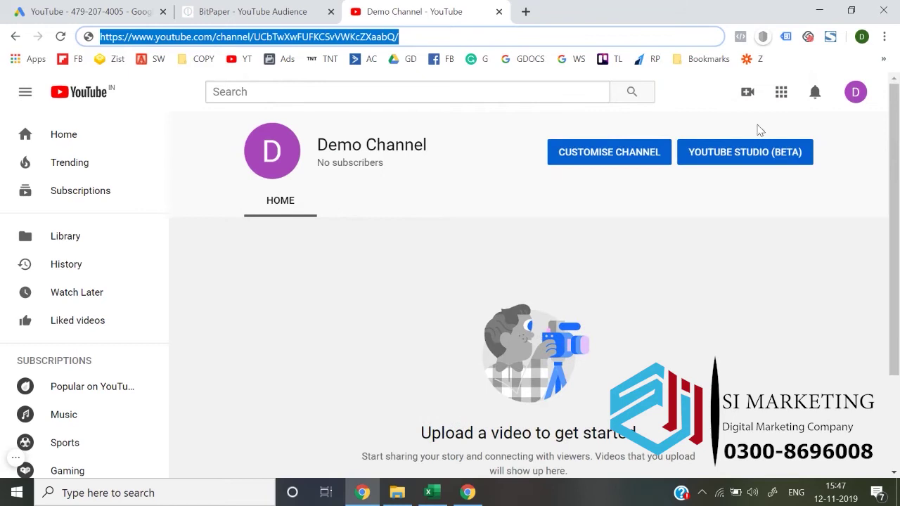
pyautogui.click(856, 98)
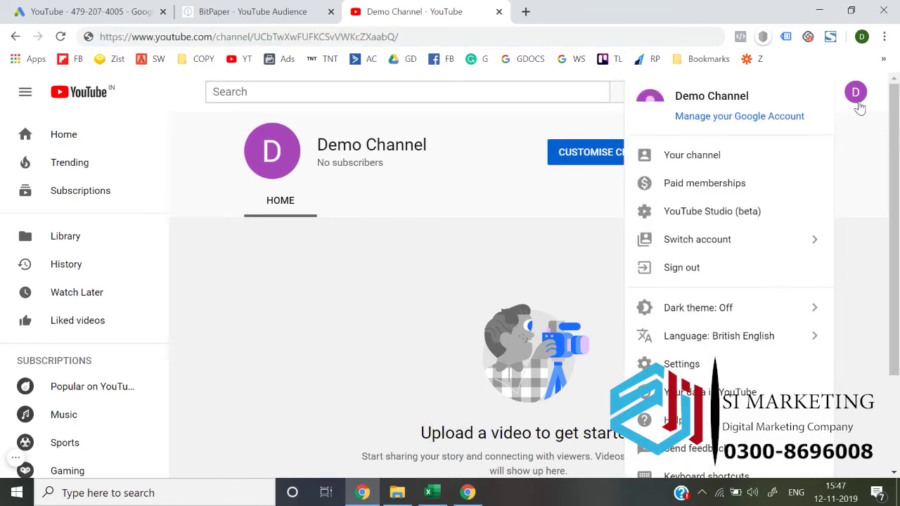
pyautogui.scroll(-1, 761, 230)
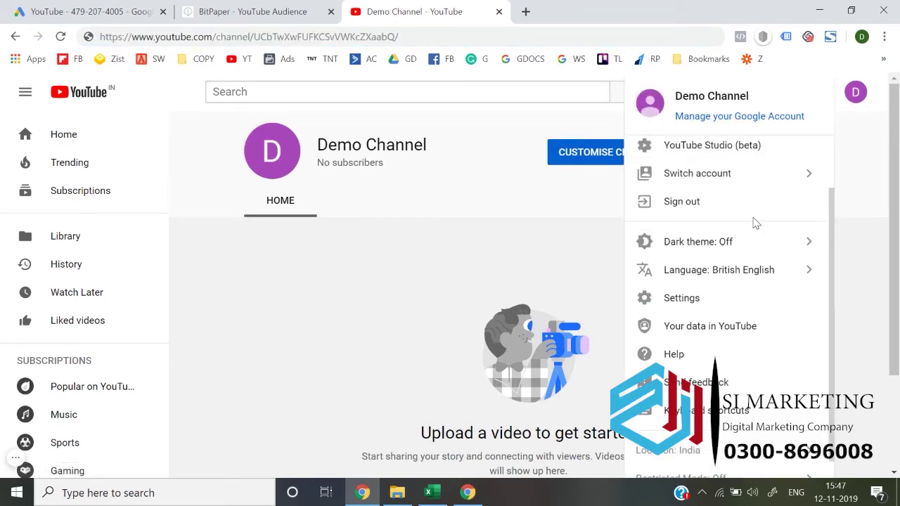
pyautogui.scroll(-1, 753, 229)
pyautogui.scroll(3, 724, 347)
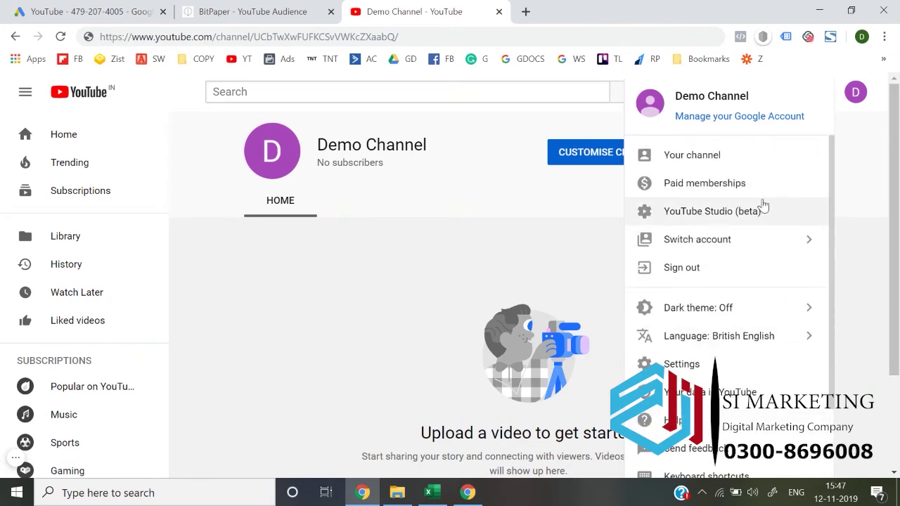
pyautogui.click(711, 159)
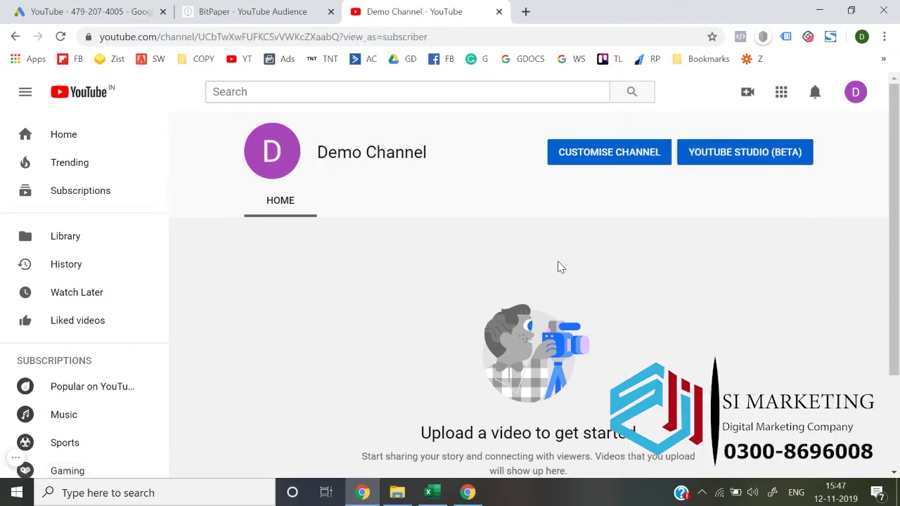
pyautogui.click(593, 156)
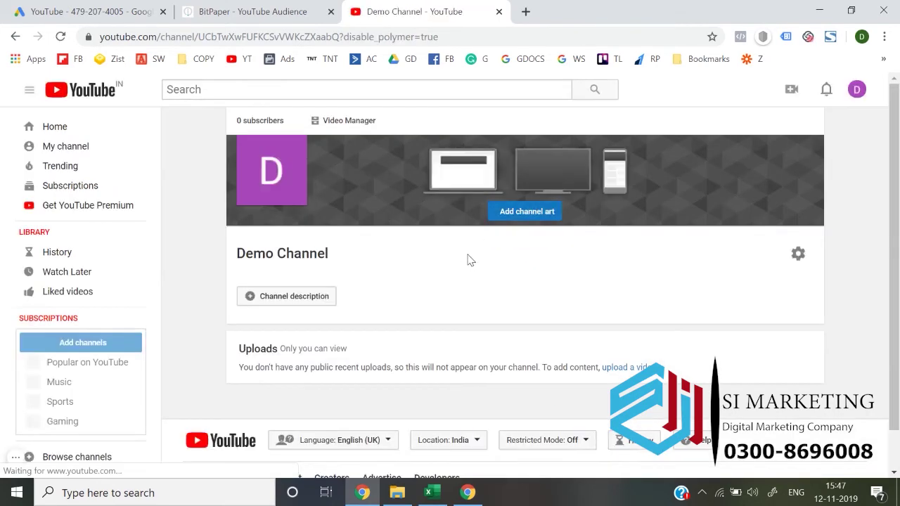
pyautogui.click(14, 37)
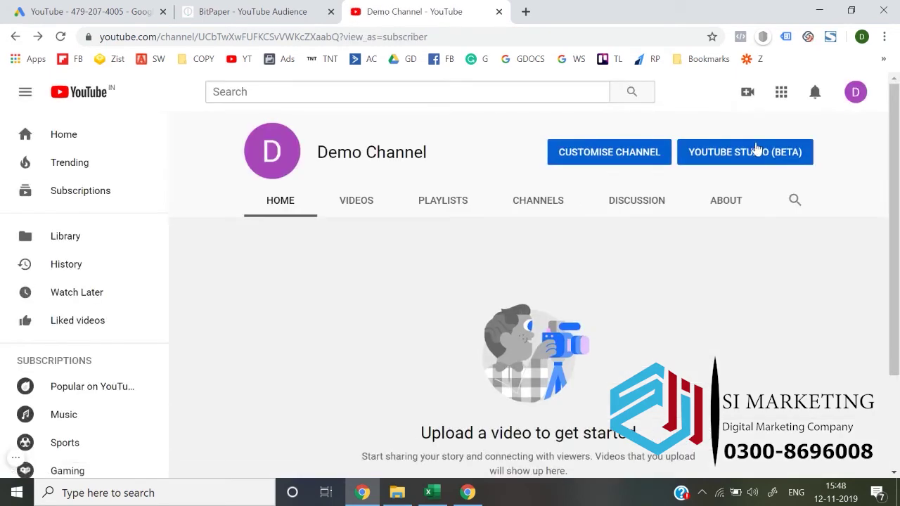
pyautogui.click(754, 151)
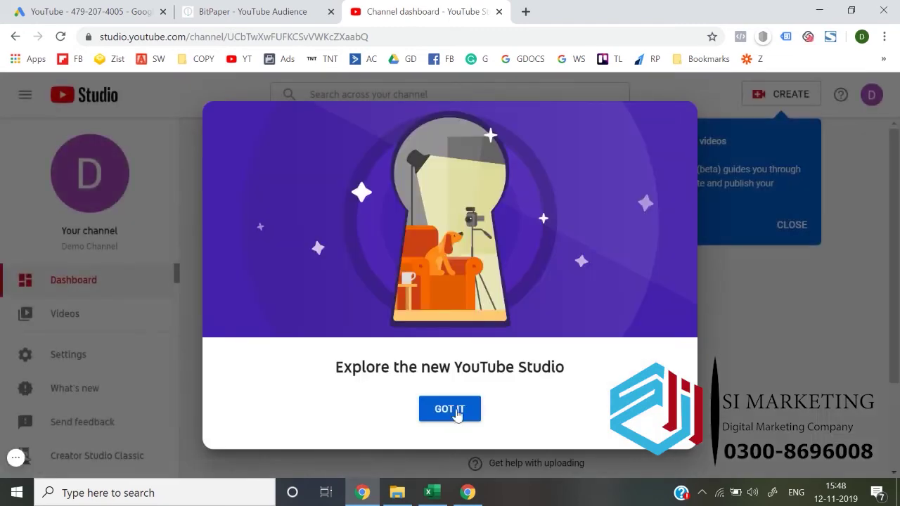
# Switch to classic Creator Studio, answering 'Other' in the beta feedback survey.
pyautogui.click(453, 410)
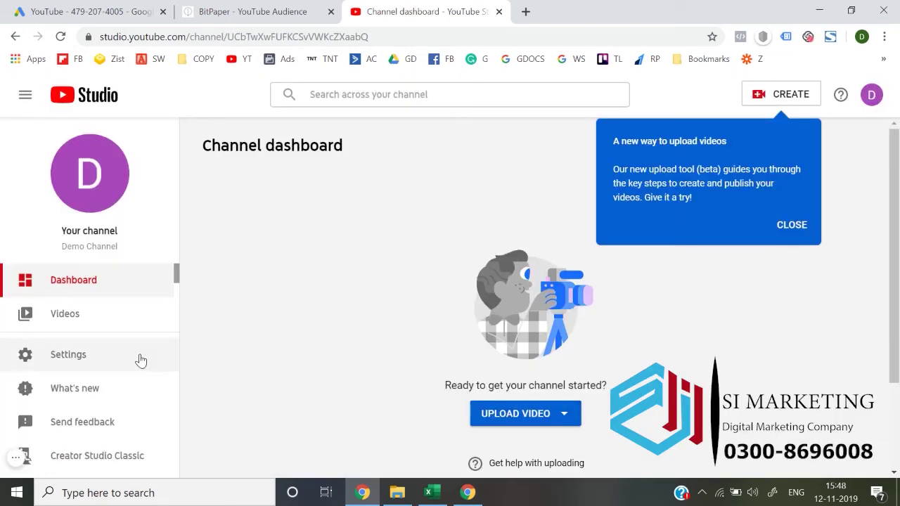
pyautogui.click(117, 354)
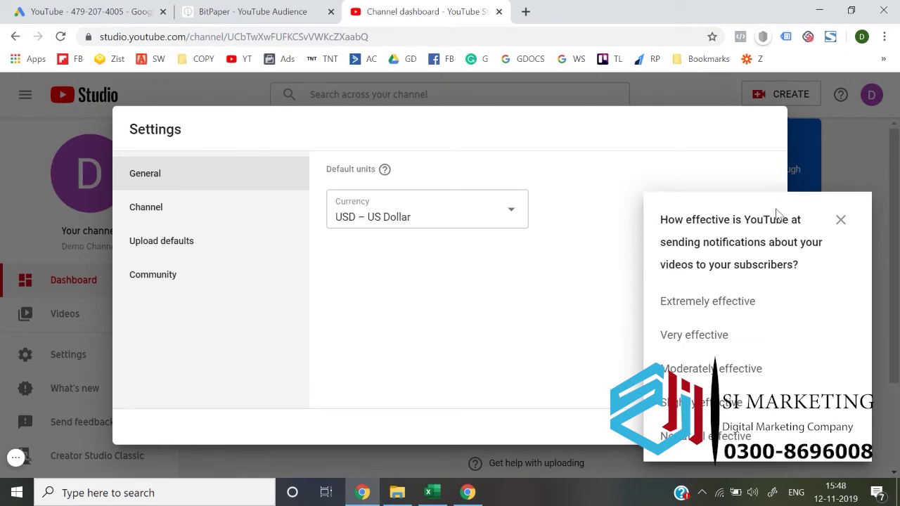
pyautogui.click(841, 220)
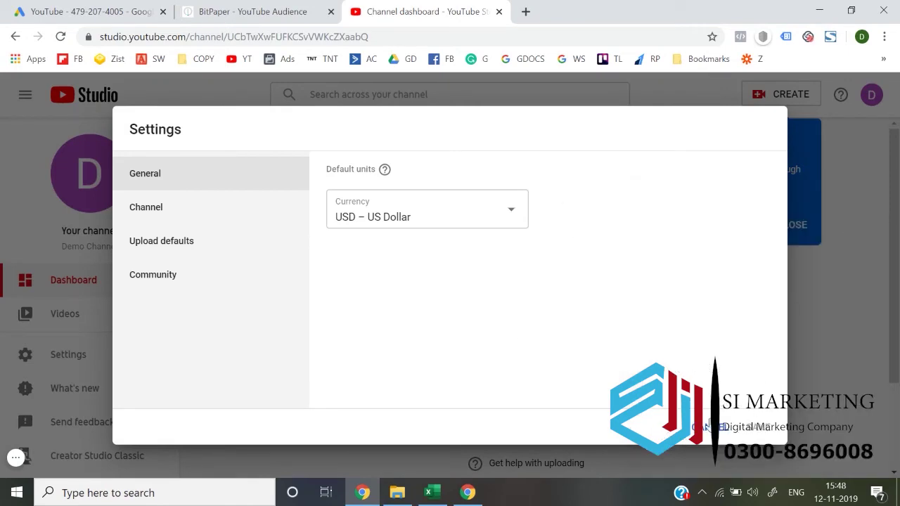
pyautogui.click(101, 380)
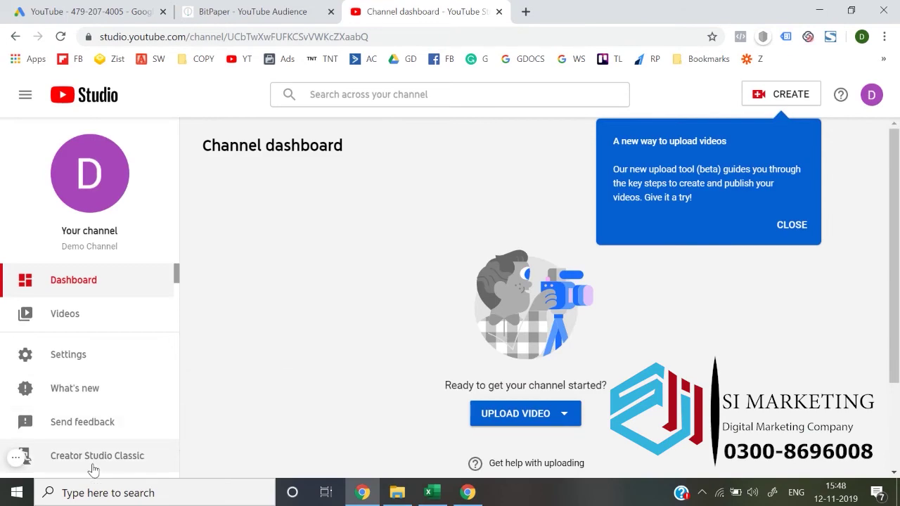
pyautogui.click(92, 466)
pyautogui.scroll(-2, 351, 368)
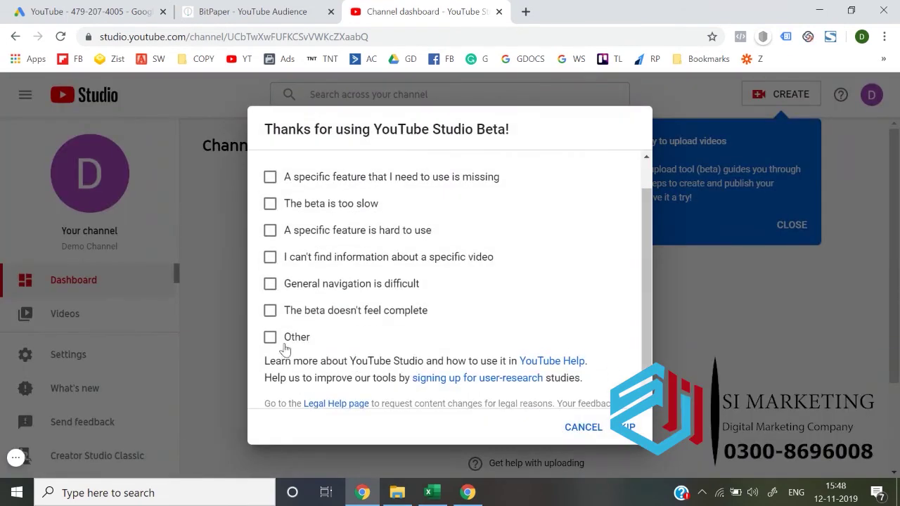
pyautogui.click(270, 338)
pyautogui.click(613, 429)
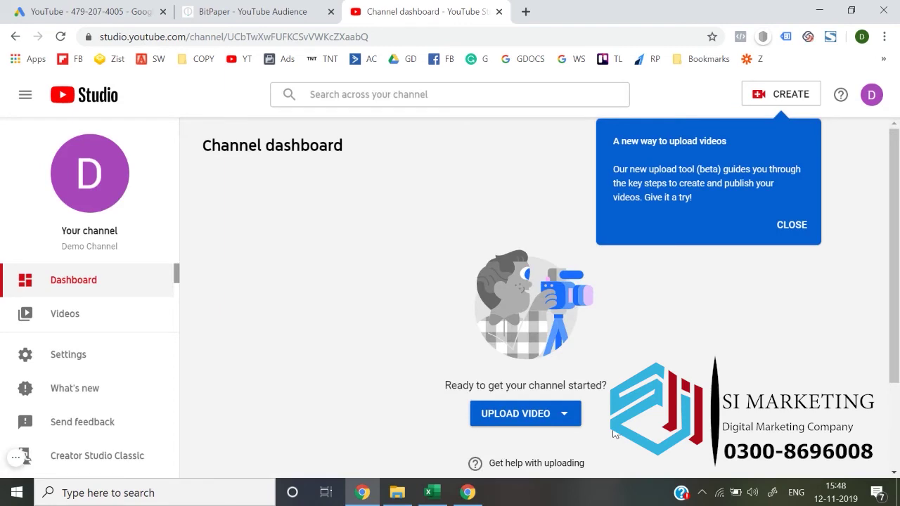
pyautogui.scroll(-2, 345, 326)
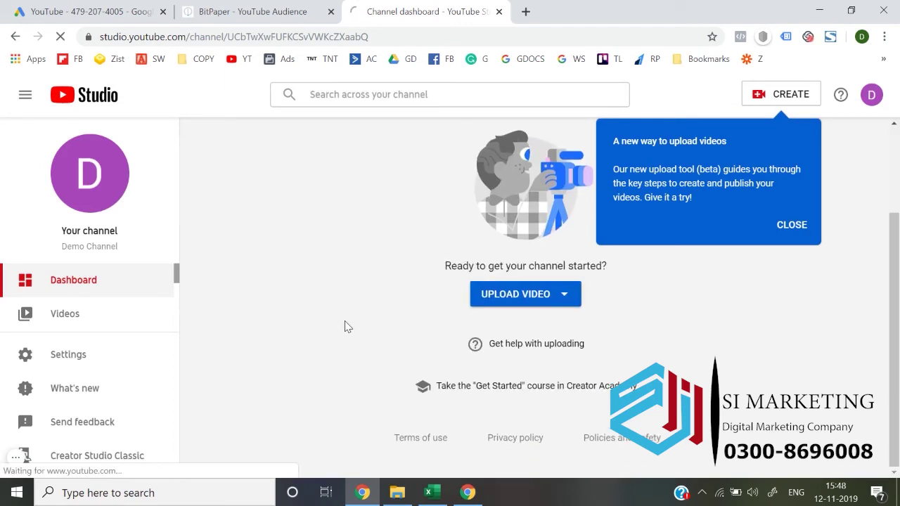
pyautogui.click(781, 225)
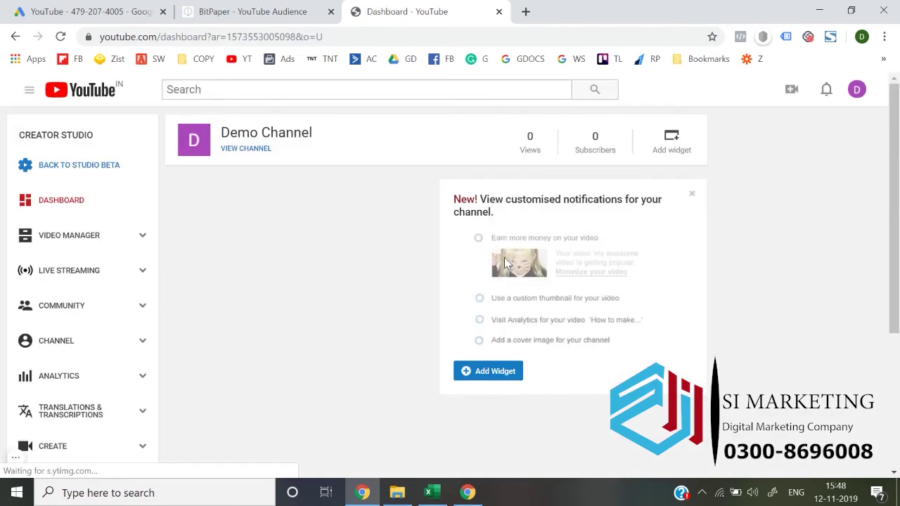
# Open Channel > Status and features and start verifying the Demo Channel.
pyautogui.scroll(-2, 161, 345)
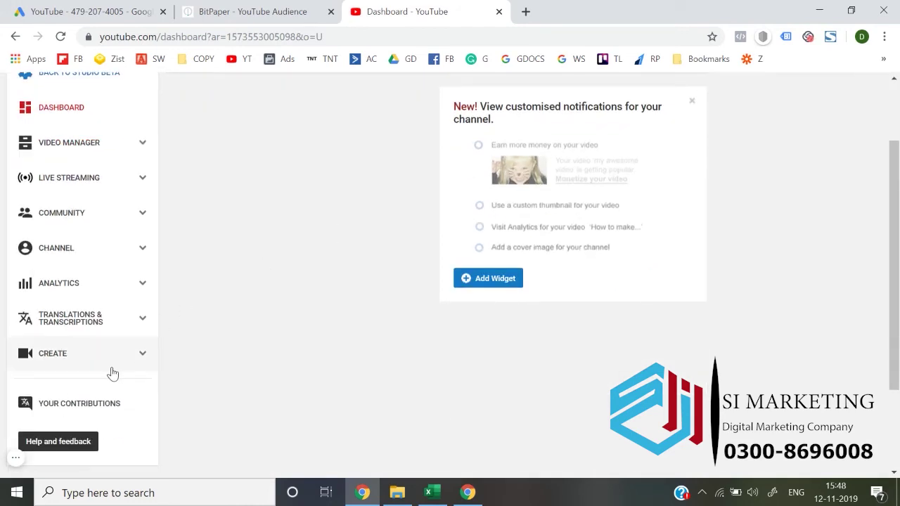
pyautogui.click(131, 263)
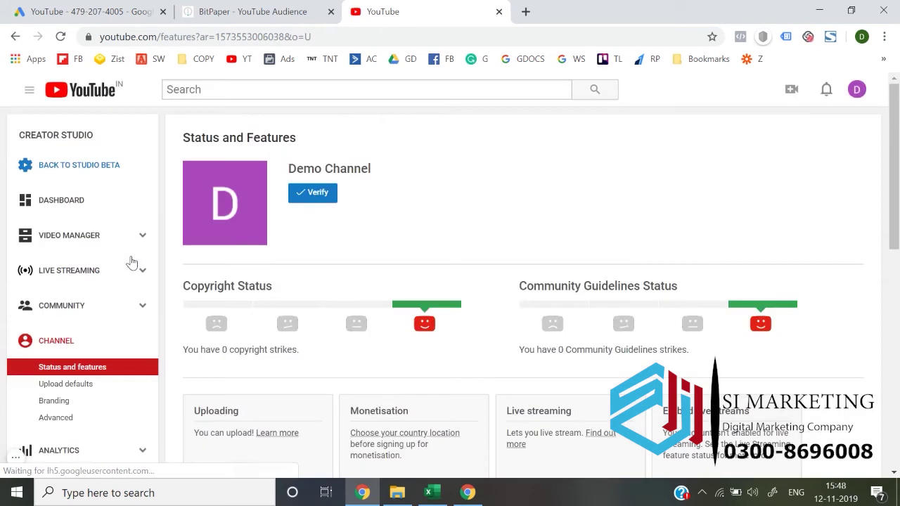
pyautogui.scroll(-1, 87, 359)
pyautogui.click(83, 351)
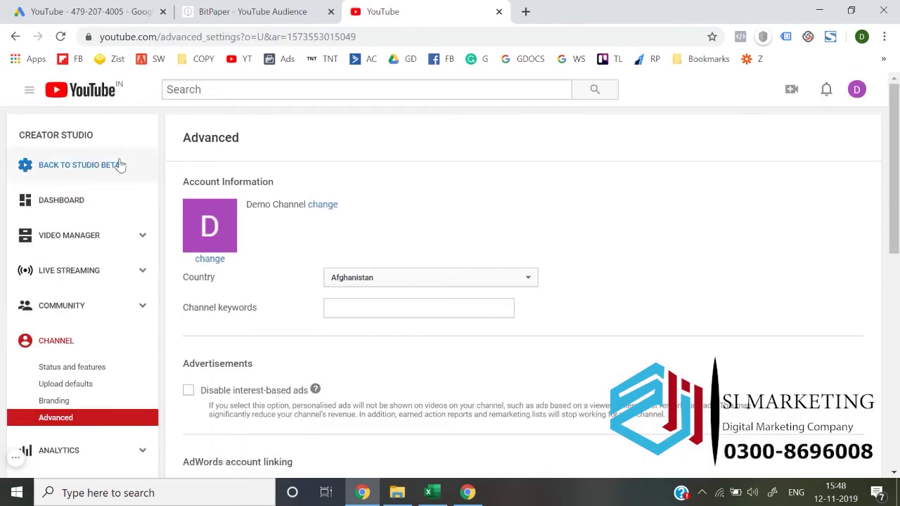
pyautogui.click(15, 36)
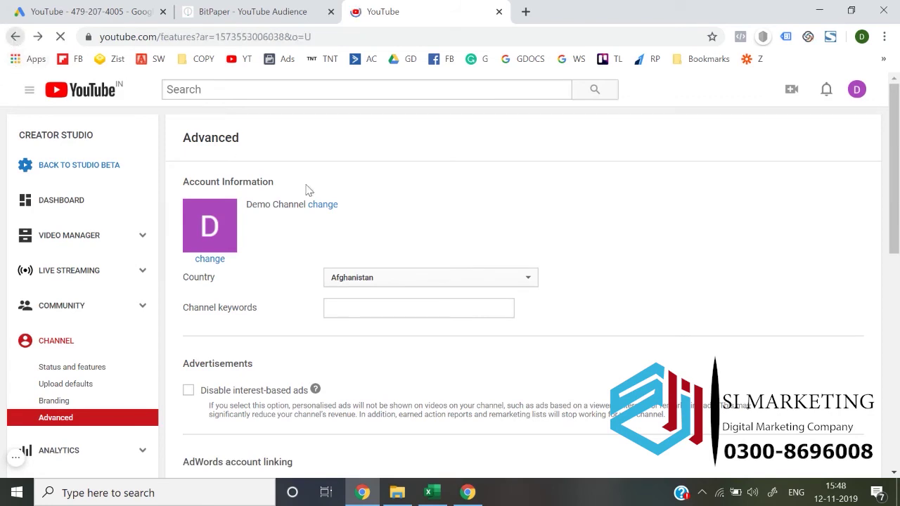
pyautogui.click(310, 121)
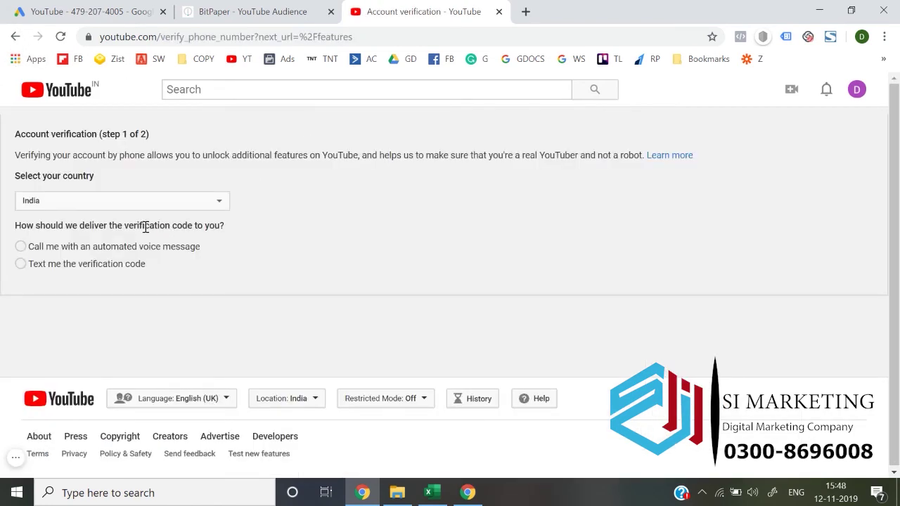
# Request the verification code by text message to the phone number, then return to Google Ads.
pyautogui.click(20, 263)
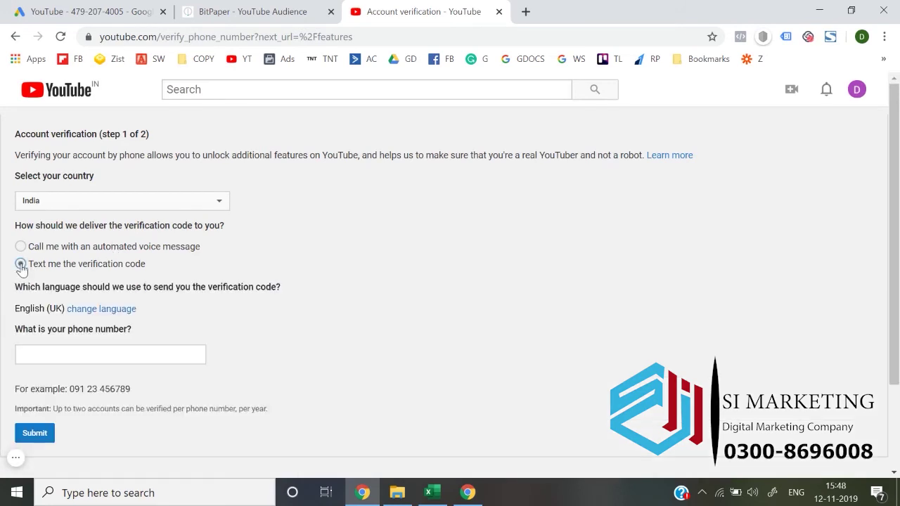
pyautogui.scroll(-1, 130, 346)
pyautogui.click(131, 319)
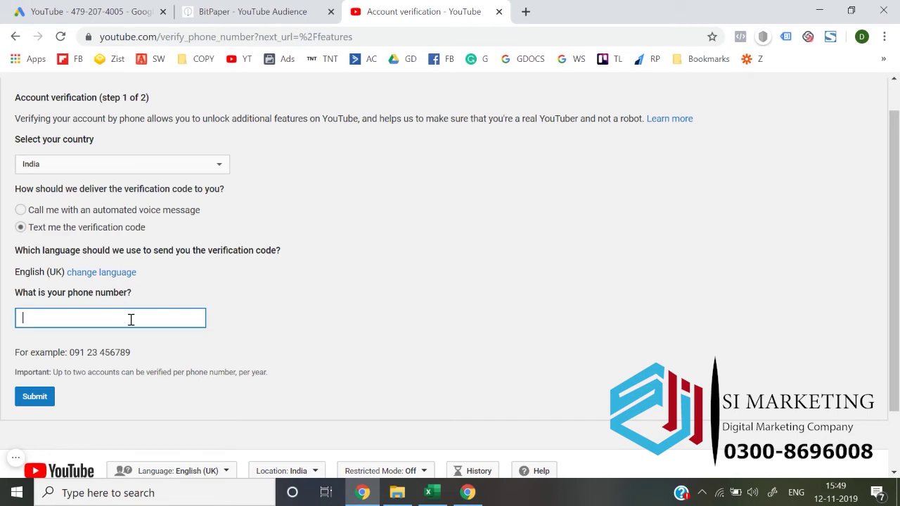
pyautogui.click(43, 399)
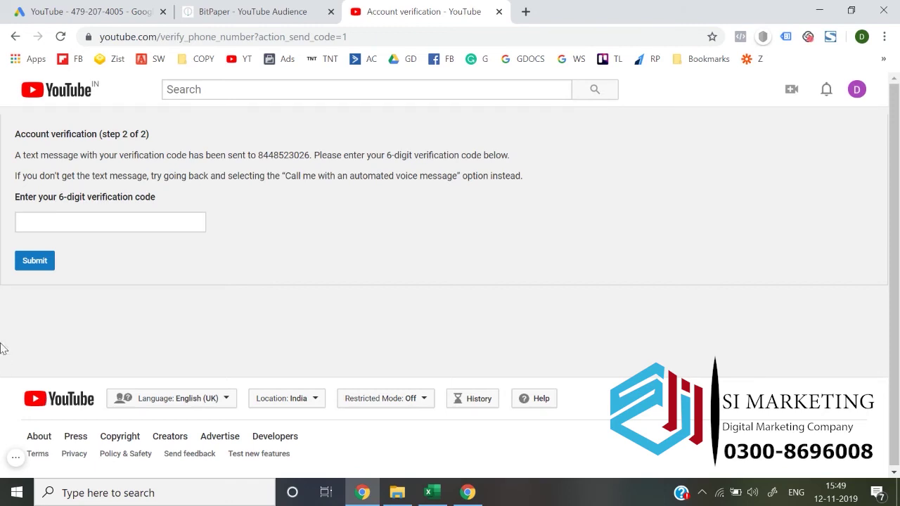
pyautogui.click(94, 230)
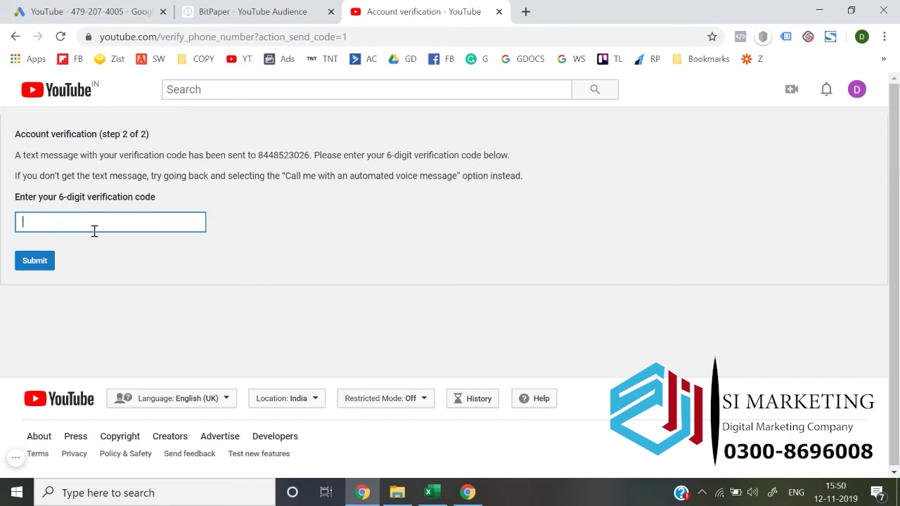
pyautogui.click(111, 9)
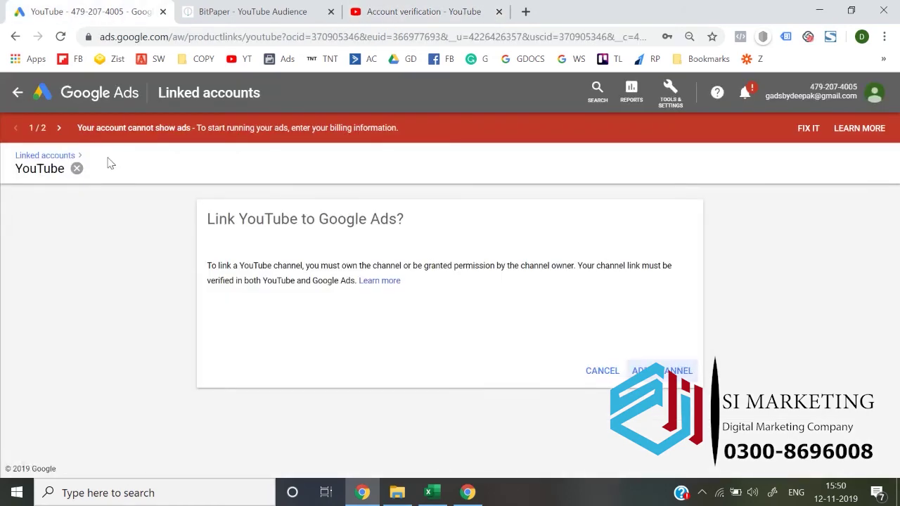
# Leave Google Ads' Link YouTube page and go back to YouTube's verification code page.
pyautogui.click(28, 94)
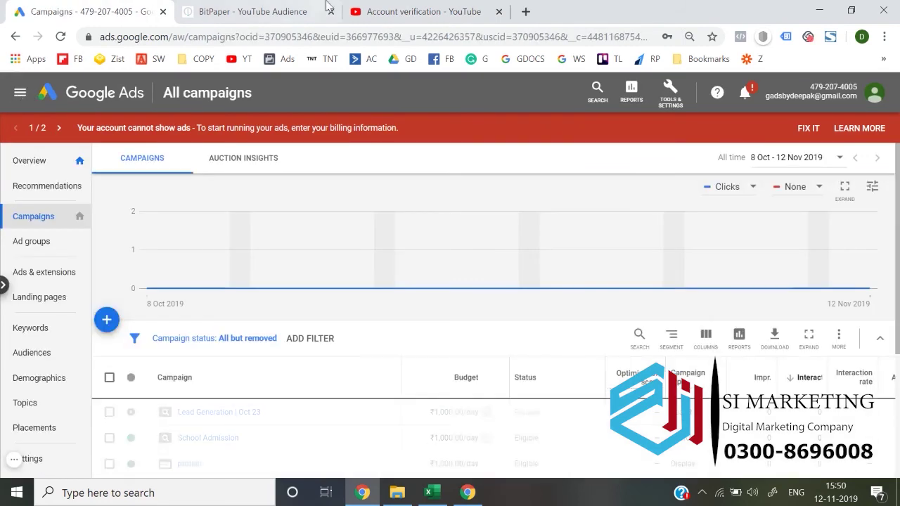
pyautogui.click(376, 5)
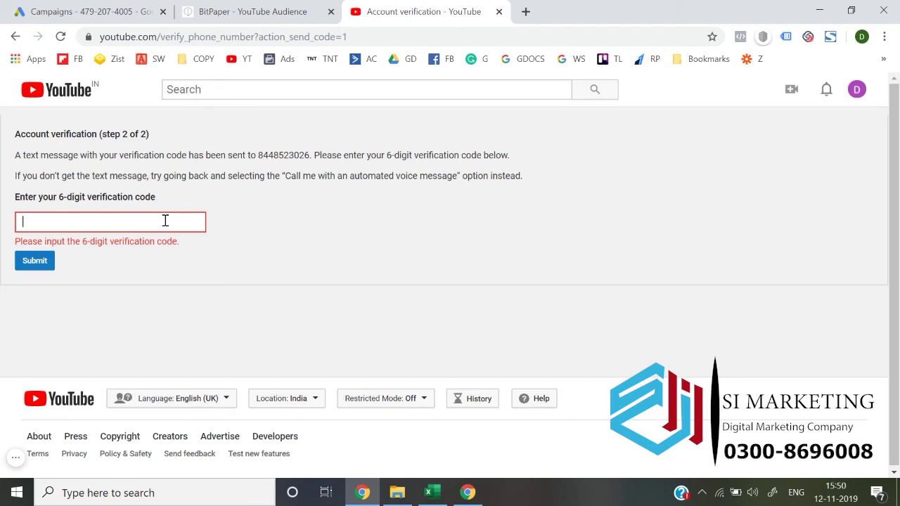
# Enter the 6-digit verification code to verify Demo Channel on YouTube.
pyautogui.click(42, 268)
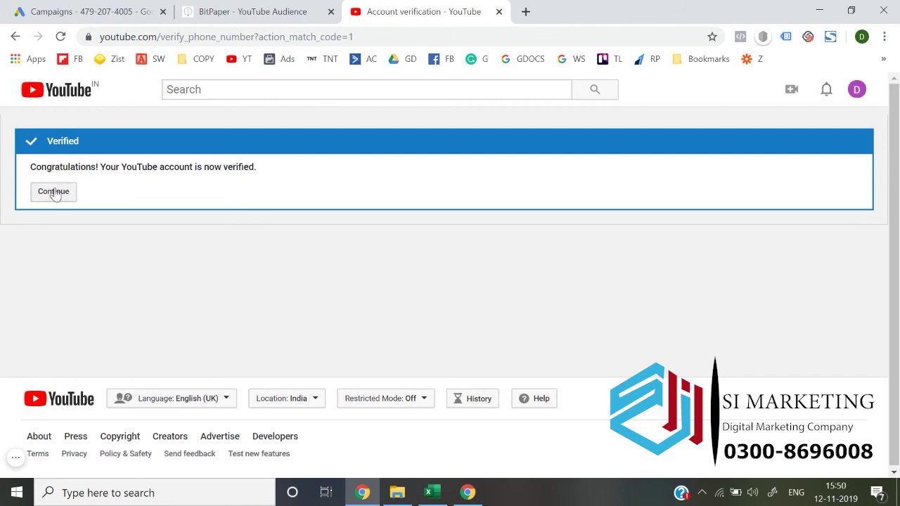
pyautogui.click(56, 190)
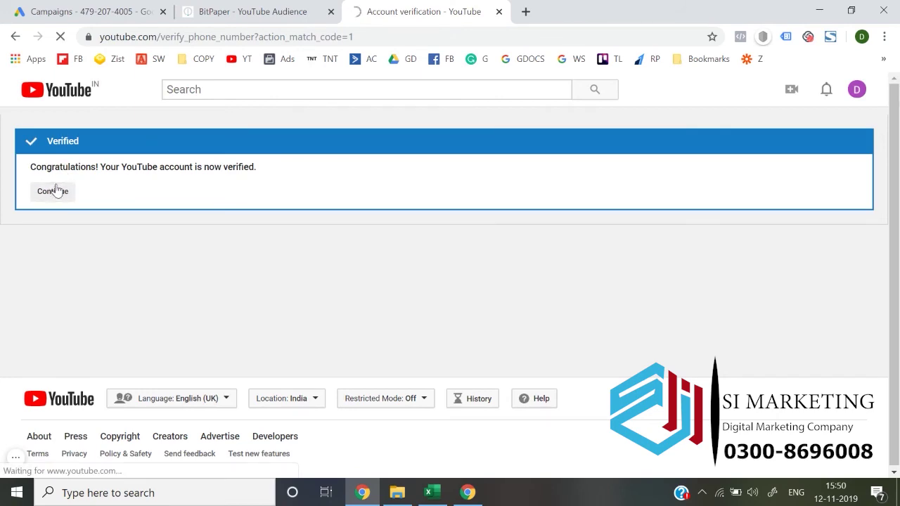
pyautogui.scroll(-3, 364, 182)
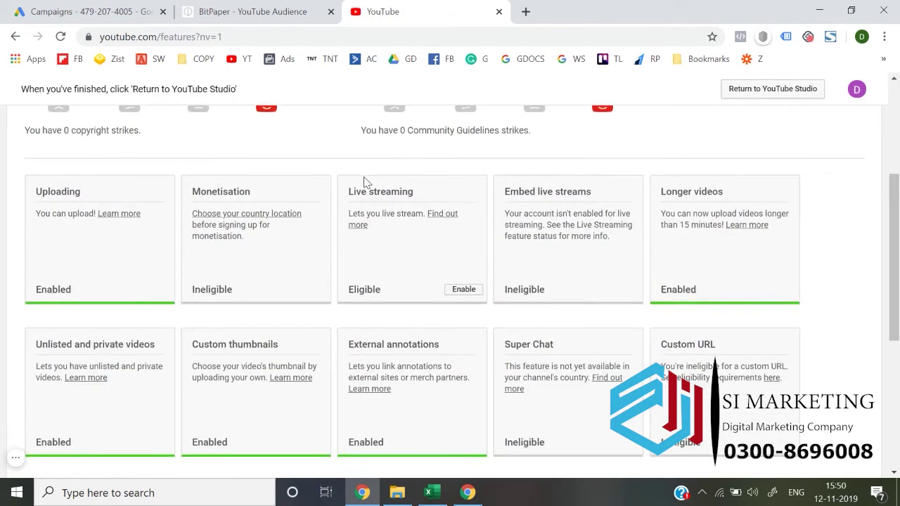
pyautogui.scroll(-3, 364, 177)
pyautogui.scroll(6, 394, 172)
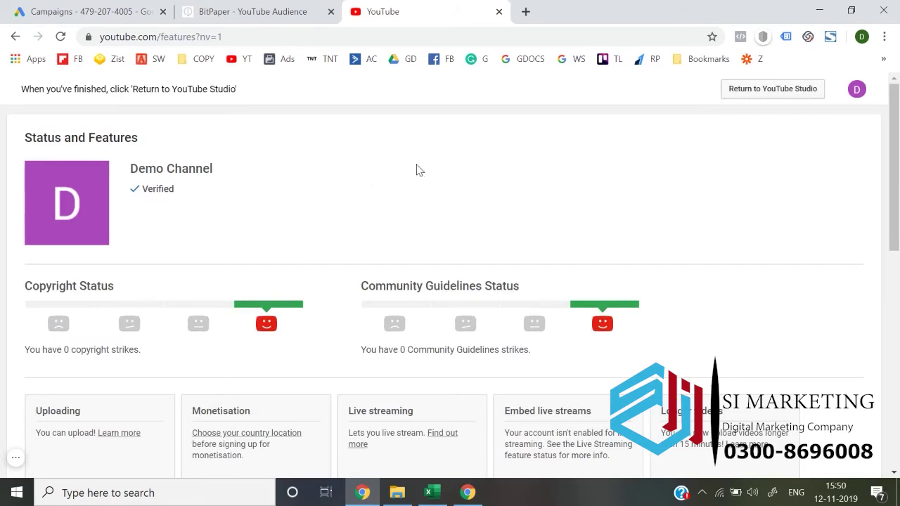
# Open Demo Channel's own channel page, copy its URL, and return to Google Ads campaigns.
pyautogui.click(792, 92)
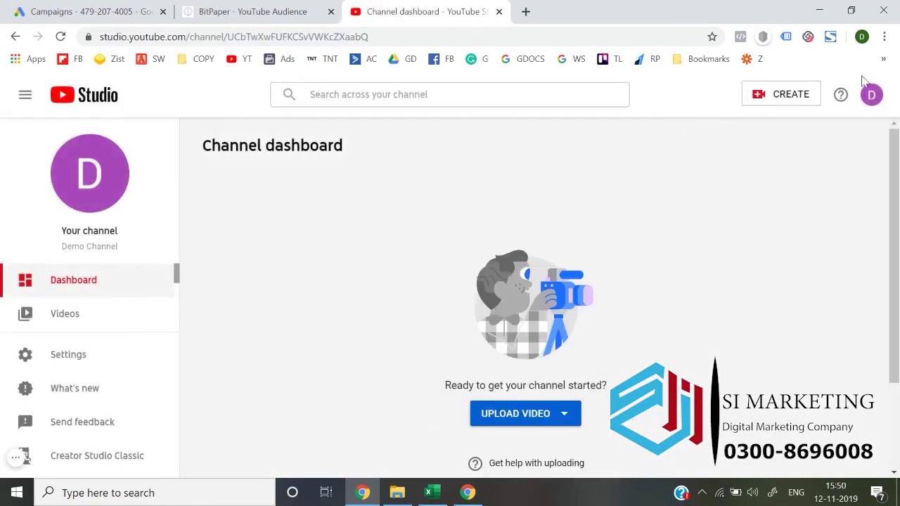
pyautogui.click(872, 94)
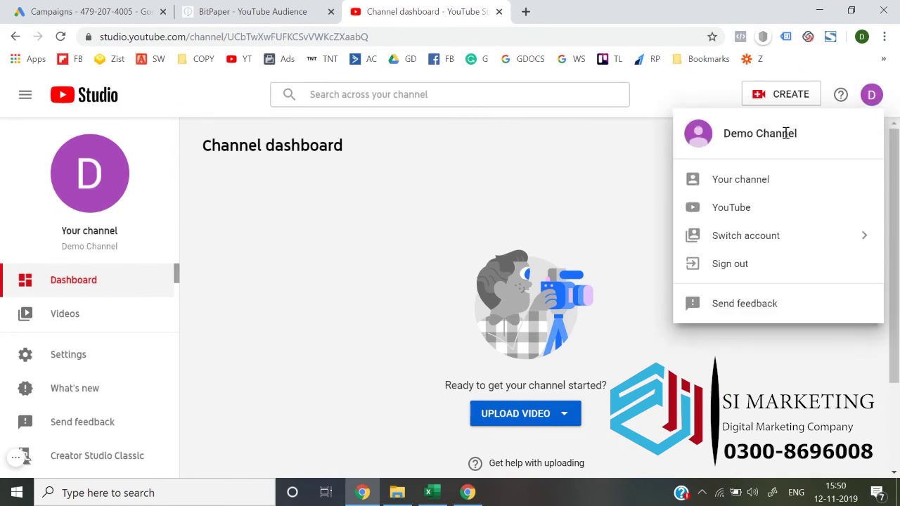
pyautogui.click(741, 184)
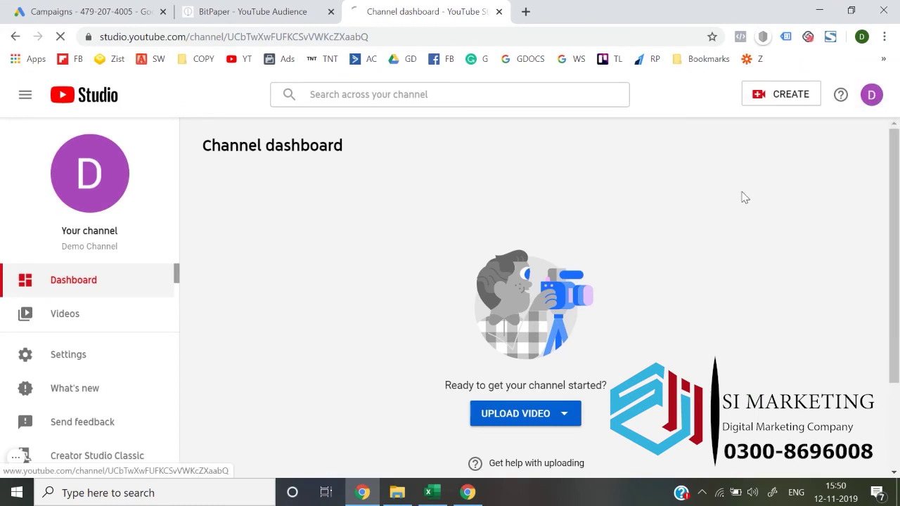
pyautogui.click(409, 37)
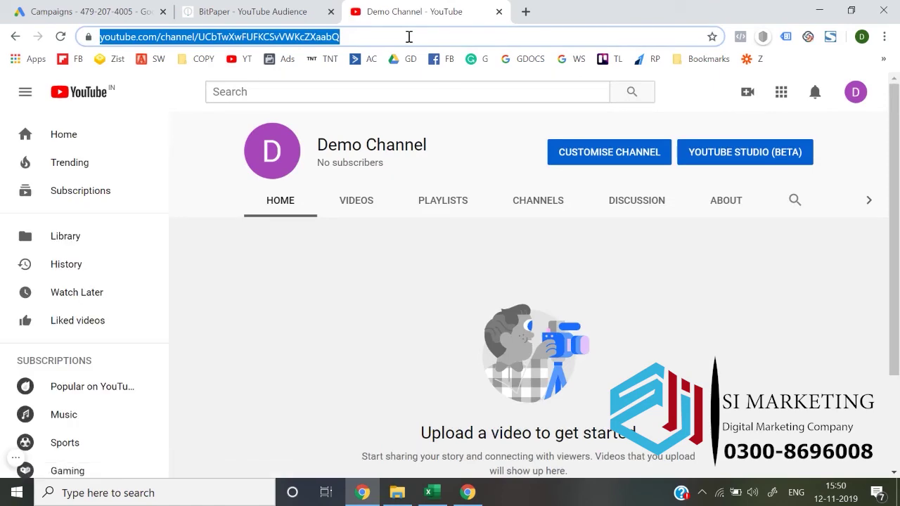
pyautogui.click(134, 11)
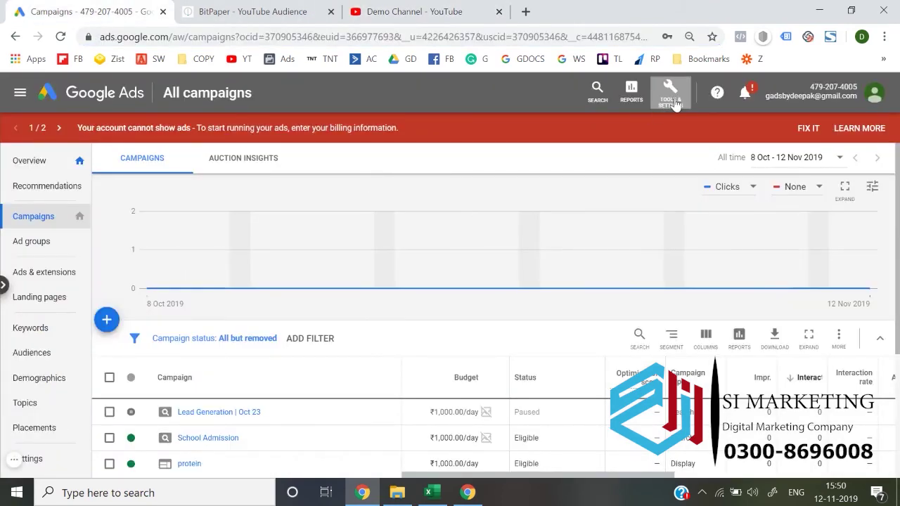
# Add Demo Channel under Linked accounts' YouTube details by pasting its URL as a channel you own.
pyautogui.click(672, 98)
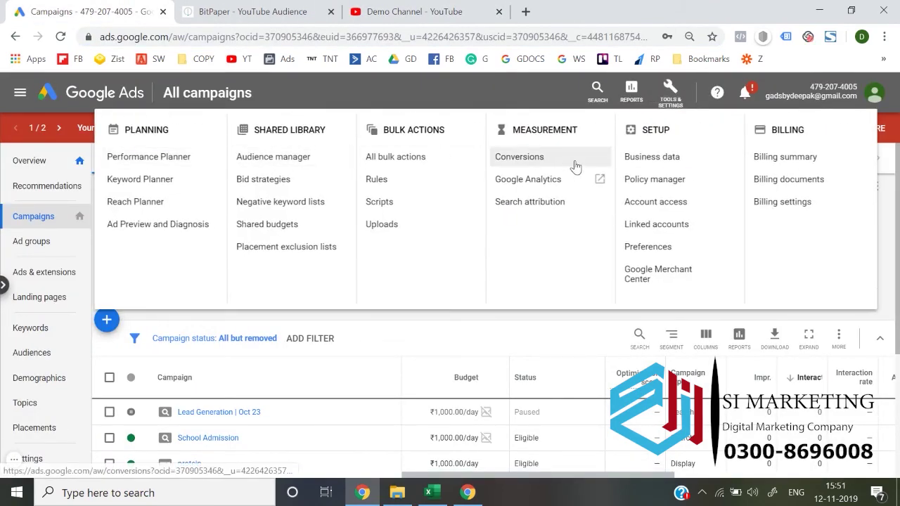
pyautogui.click(653, 223)
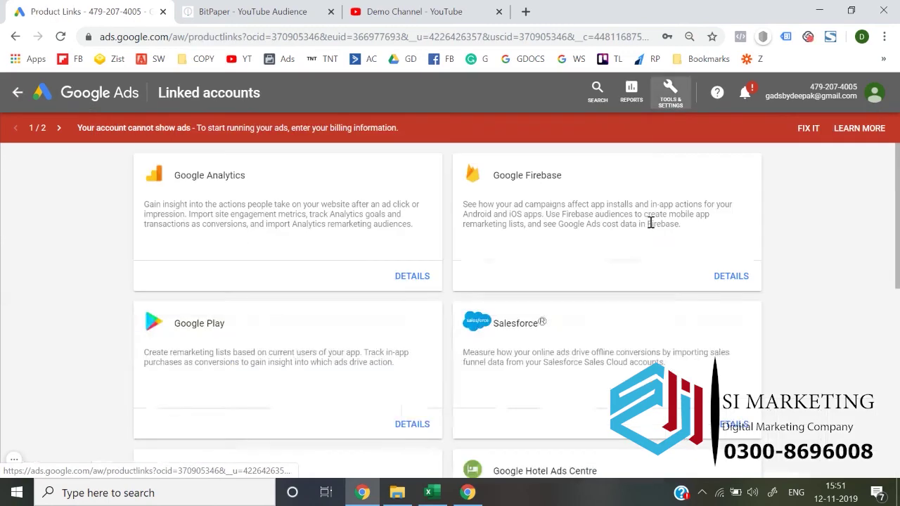
pyautogui.scroll(-4, 556, 360)
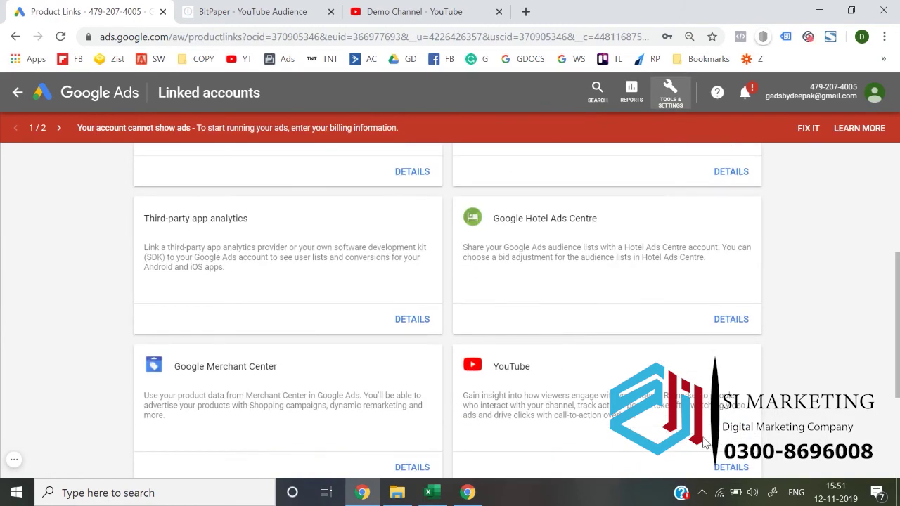
pyautogui.click(730, 466)
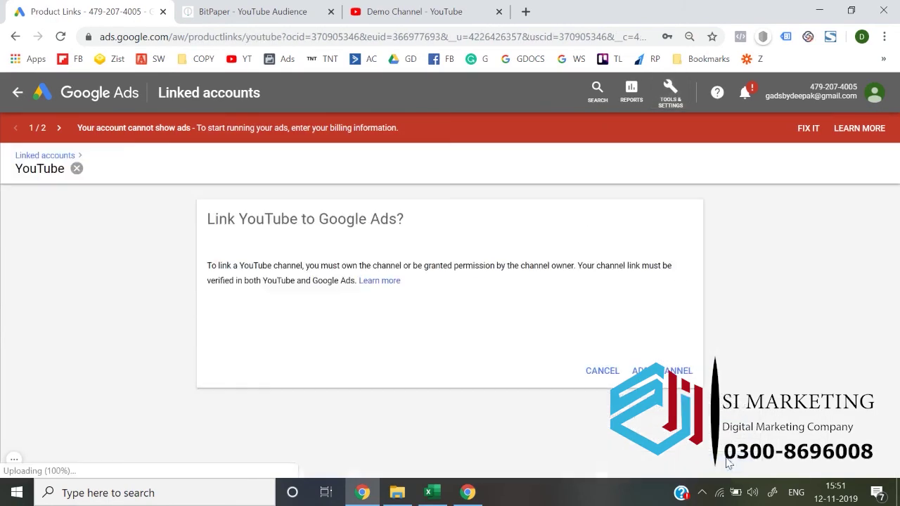
pyautogui.click(661, 372)
pyautogui.click(360, 296)
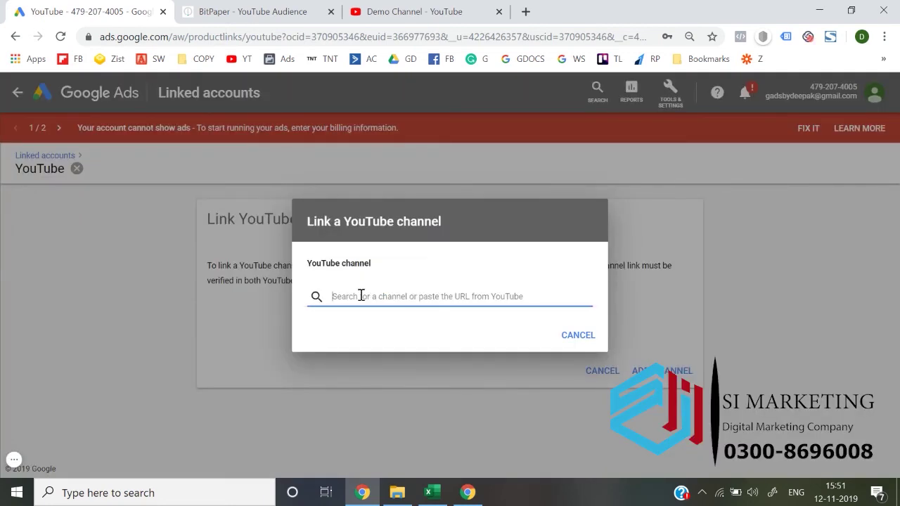
pyautogui.hotkey('ctrl', 'v')
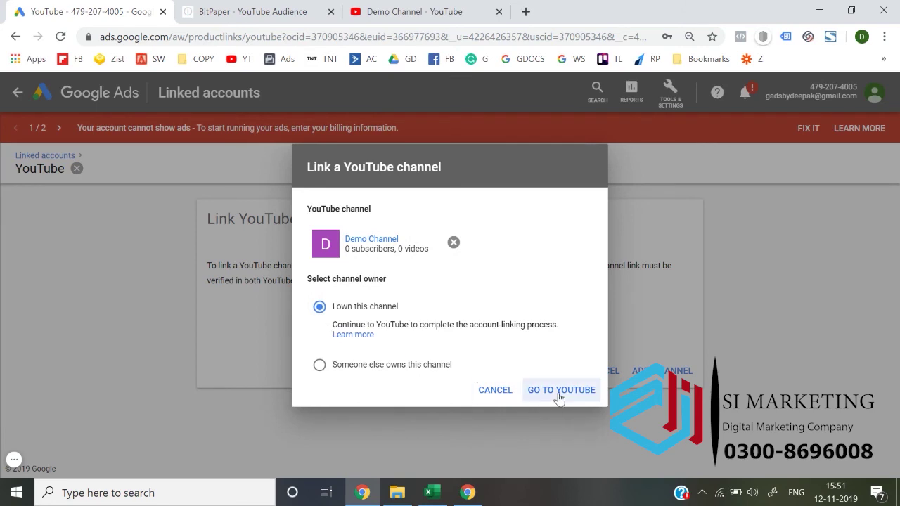
pyautogui.click(563, 394)
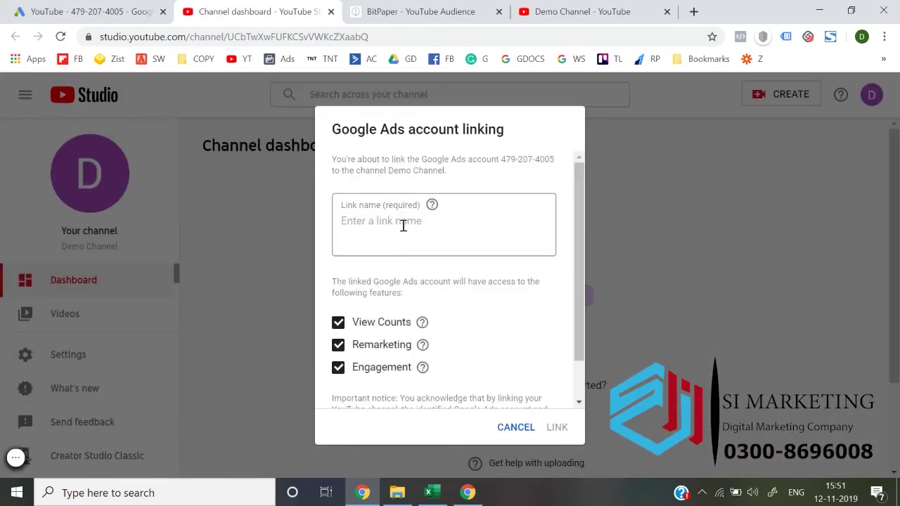
# Name the Google Ads link 'My Channe' in YouTube Studio, save it, and return to Google Ads.
pyautogui.click(403, 225)
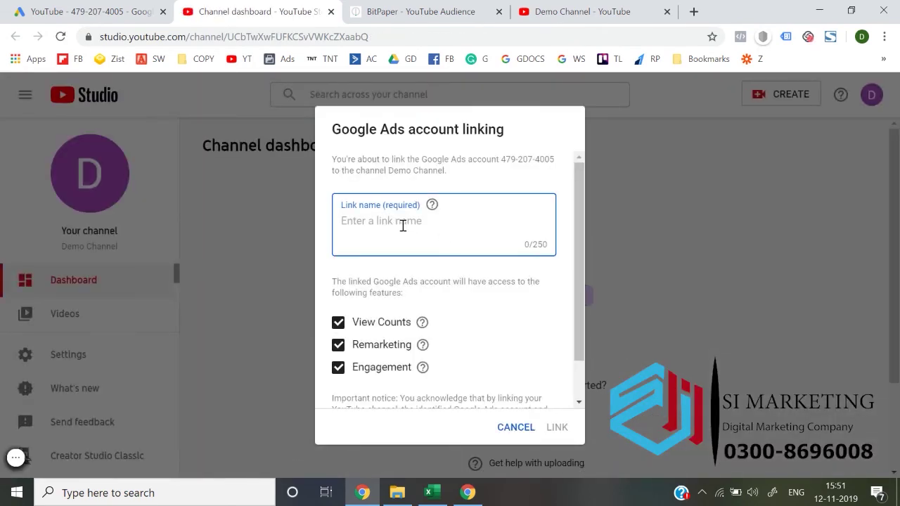
pyautogui.write('My Channel')
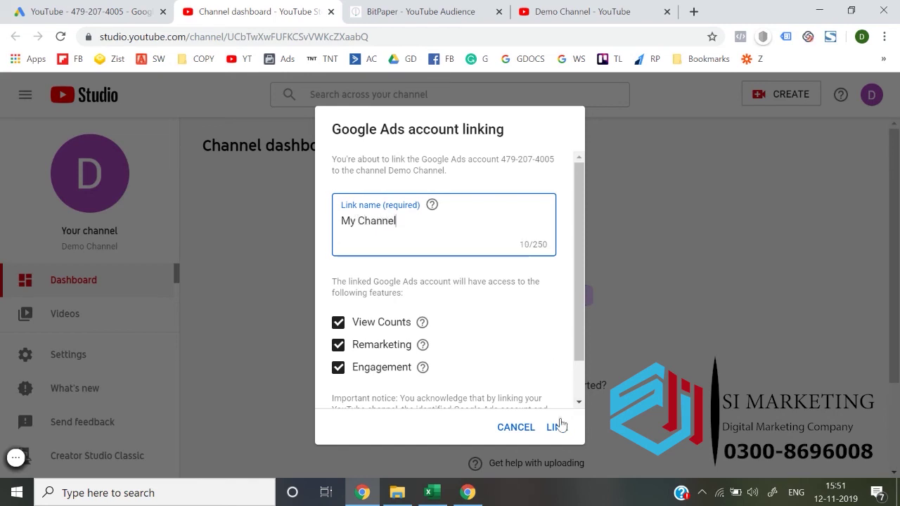
pyautogui.click(557, 427)
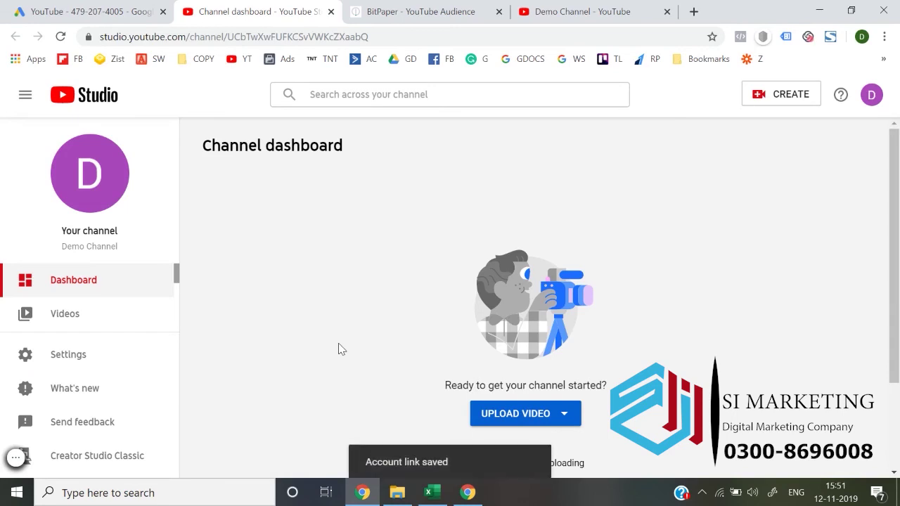
pyautogui.click(171, 7)
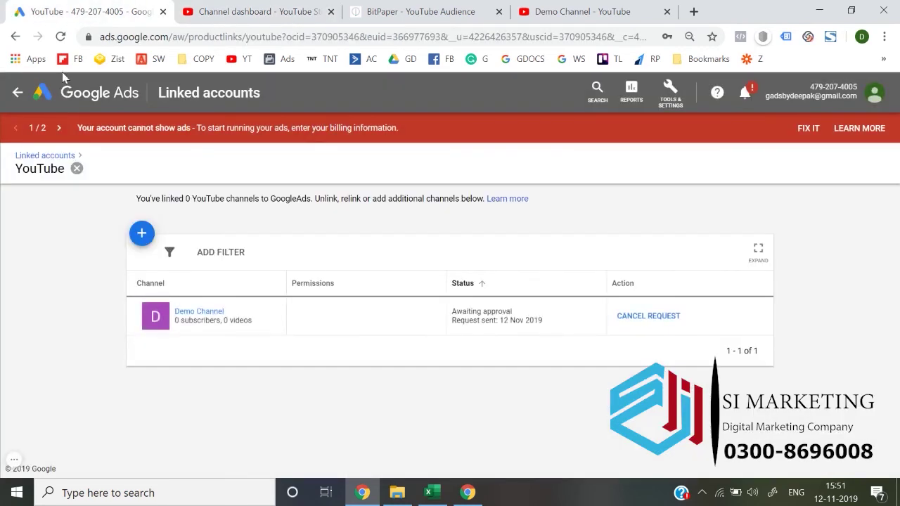
# Reload Google Ads and check Audience sources shows a YouTube source with 1 linked channel.
pyautogui.click(61, 36)
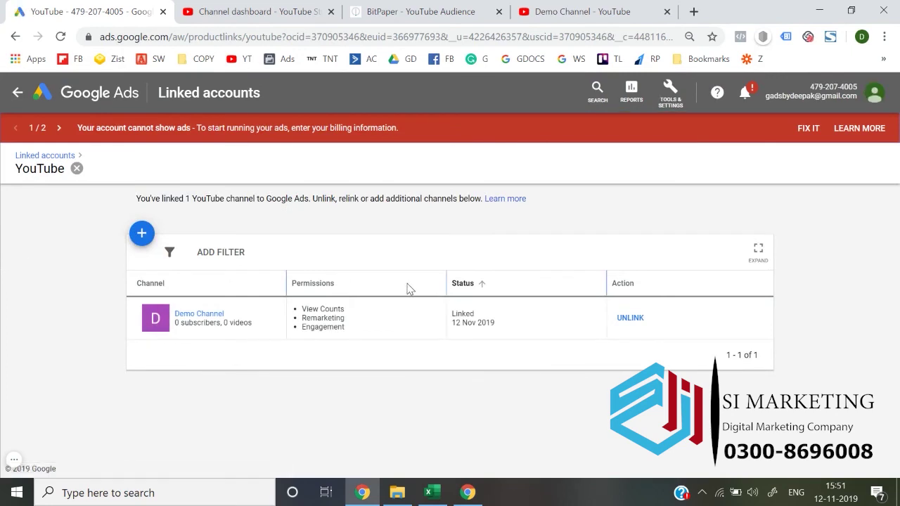
pyautogui.click(669, 90)
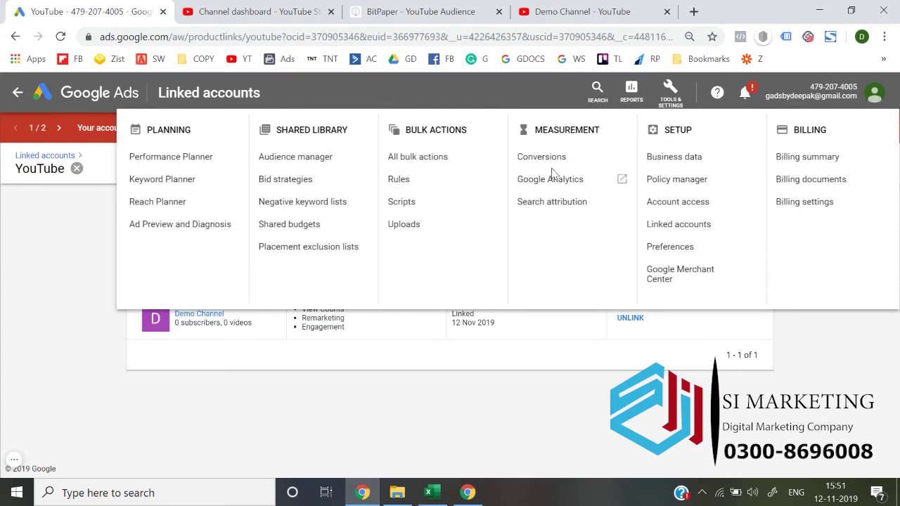
pyautogui.click(316, 164)
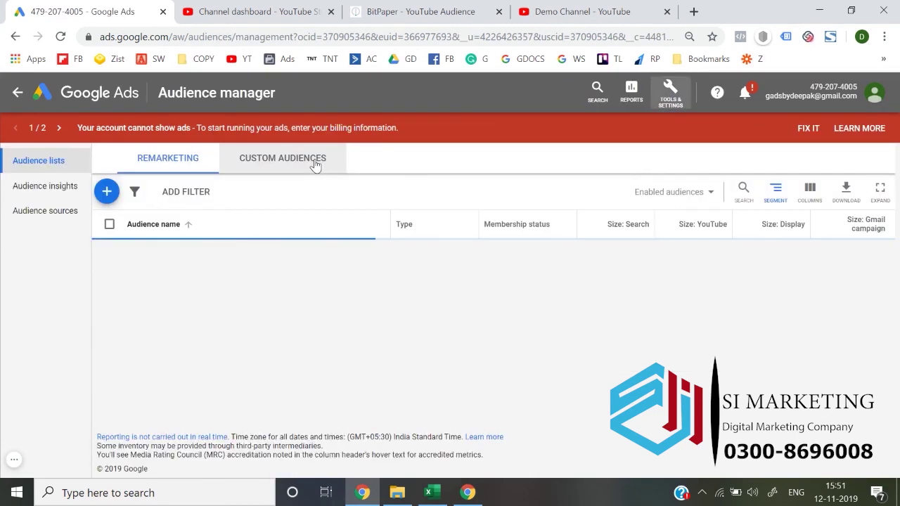
pyautogui.click(60, 215)
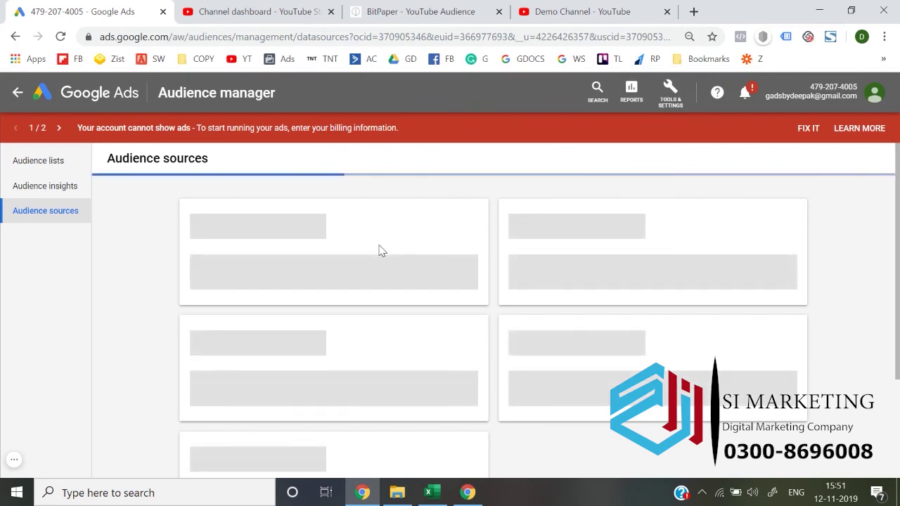
pyautogui.scroll(-2, 379, 250)
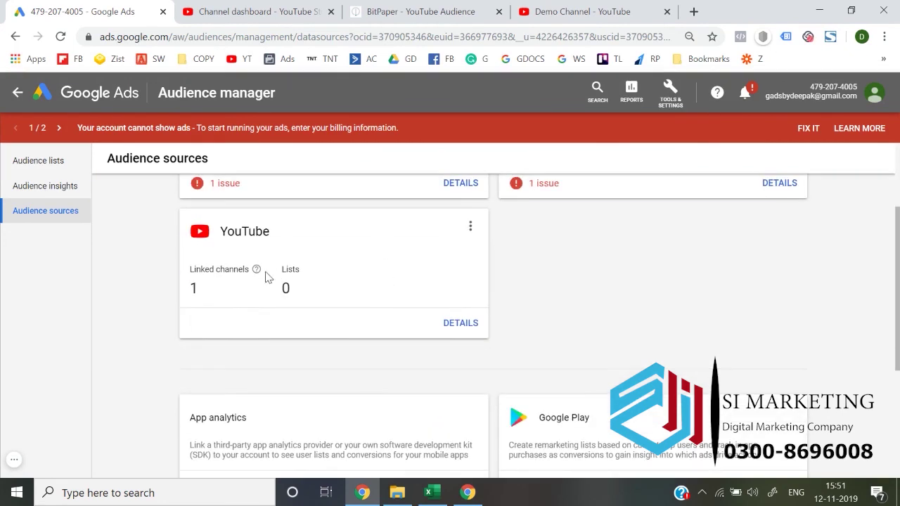
pyautogui.scroll(2, 249, 281)
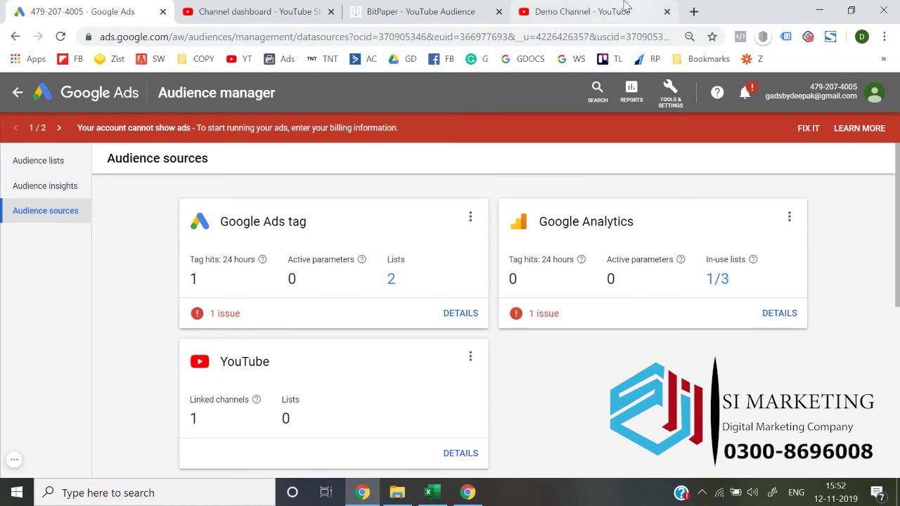
pyautogui.click(474, 7)
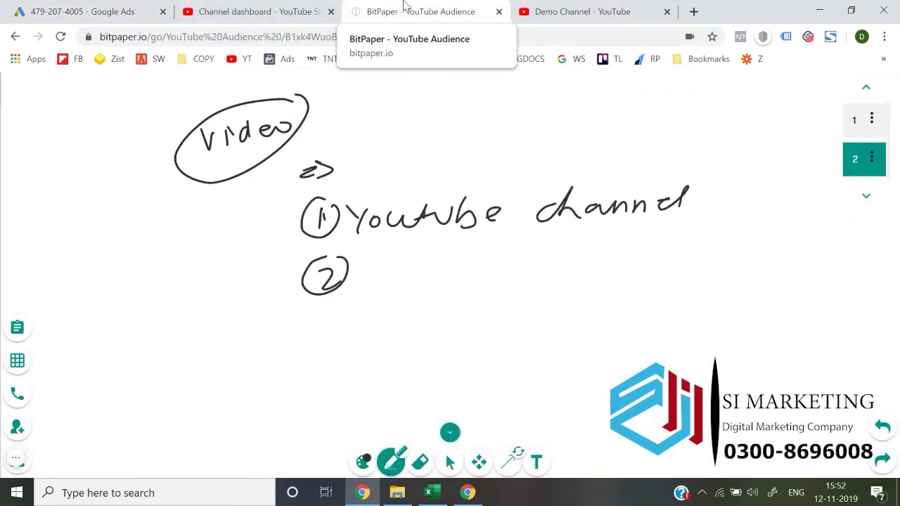
# Handwrite an underlined 'videos → Adward' beside the circled 2 on the board.
pyautogui.moveTo(420, 285)
pyautogui.mouseDown()
pyautogui.moveTo(440, 285)
pyautogui.moveTo(455, 307)
pyautogui.moveTo(482, 305)
pyautogui.mouseUp()
pyautogui.moveTo(490, 294)
pyautogui.mouseDown()
pyautogui.moveTo(562, 294)
pyautogui.moveTo(568, 310)
pyautogui.mouseUp()
pyautogui.moveTo(438, 322); pyautogui.dragTo(574, 310)
pyautogui.moveTo(451, 333); pyautogui.dragTo(529, 320)
pyautogui.moveTo(599, 294)
pyautogui.mouseDown()
pyautogui.moveTo(619, 291)
pyautogui.moveTo(622, 302)
pyautogui.mouseUp()
pyautogui.moveTo(660, 301); pyautogui.dragTo(683, 286)
pyautogui.moveTo(704, 266); pyautogui.dragTo(697, 301)
pyautogui.moveTo(722, 276)
pyautogui.mouseDown()
pyautogui.moveTo(727, 283)
pyautogui.moveTo(800, 276)
pyautogui.moveTo(818, 262)
pyautogui.mouseUp()
pyautogui.moveTo(733, 304); pyautogui.dragTo(768, 296)
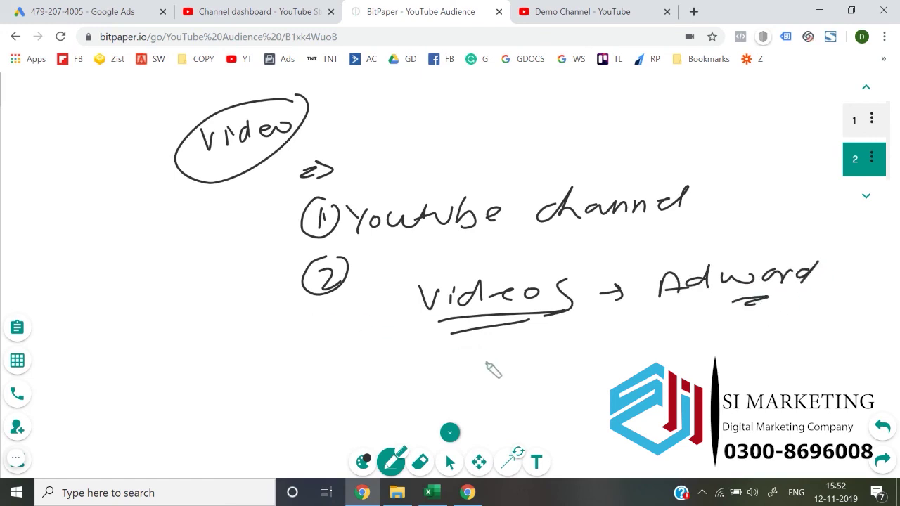
# Write 'custom Audi' with an arrow to a ticked box, then return to the Google Ads overview.
pyautogui.moveTo(495, 350)
pyautogui.mouseDown()
pyautogui.moveTo(485, 364)
pyautogui.moveTo(556, 366)
pyautogui.moveTo(713, 358)
pyautogui.moveTo(757, 339)
pyautogui.mouseUp()
pyautogui.moveTo(543, 134)
pyautogui.mouseDown()
pyautogui.moveTo(602, 126)
pyautogui.moveTo(612, 133)
pyautogui.moveTo(602, 147)
pyautogui.mouseUp()
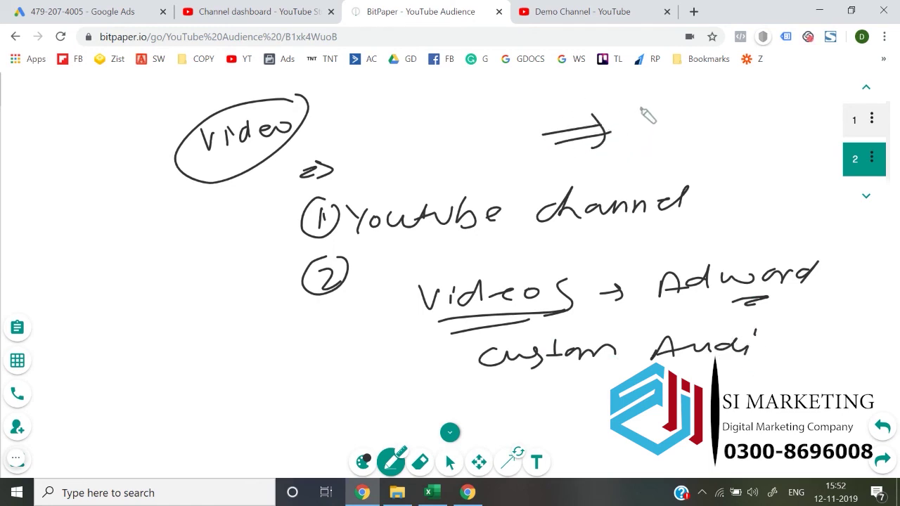
pyautogui.moveTo(640, 107); pyautogui.dragTo(632, 165)
pyautogui.moveTo(641, 105)
pyautogui.mouseDown()
pyautogui.moveTo(712, 98)
pyautogui.moveTo(657, 161)
pyautogui.mouseUp()
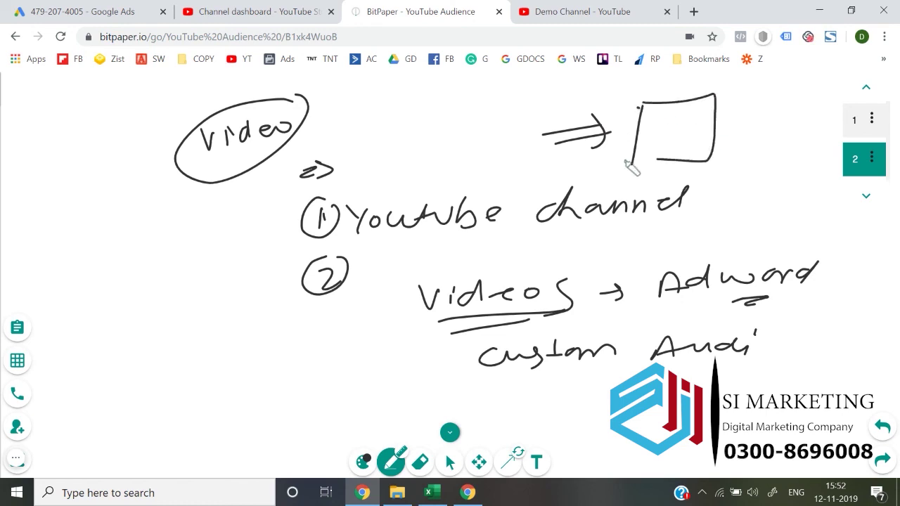
pyautogui.moveTo(669, 116); pyautogui.dragTo(715, 102)
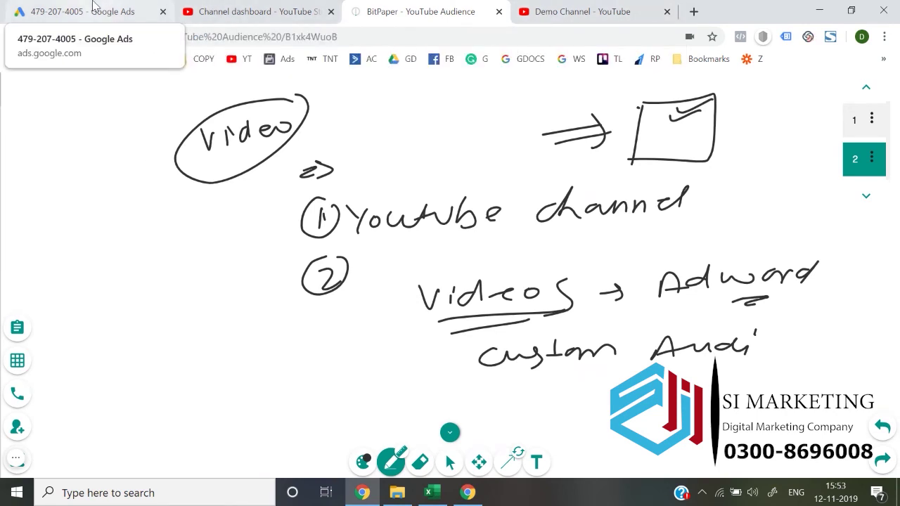
pyautogui.click(93, 9)
pyautogui.click(101, 93)
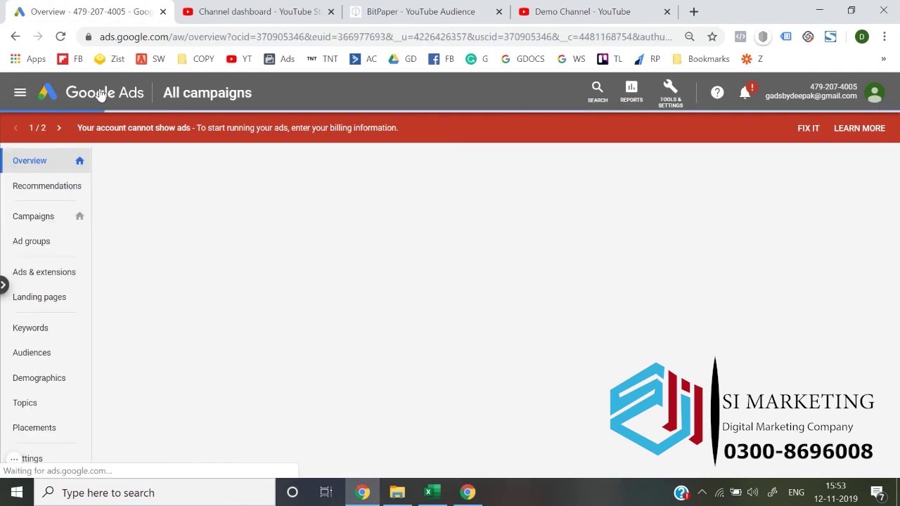